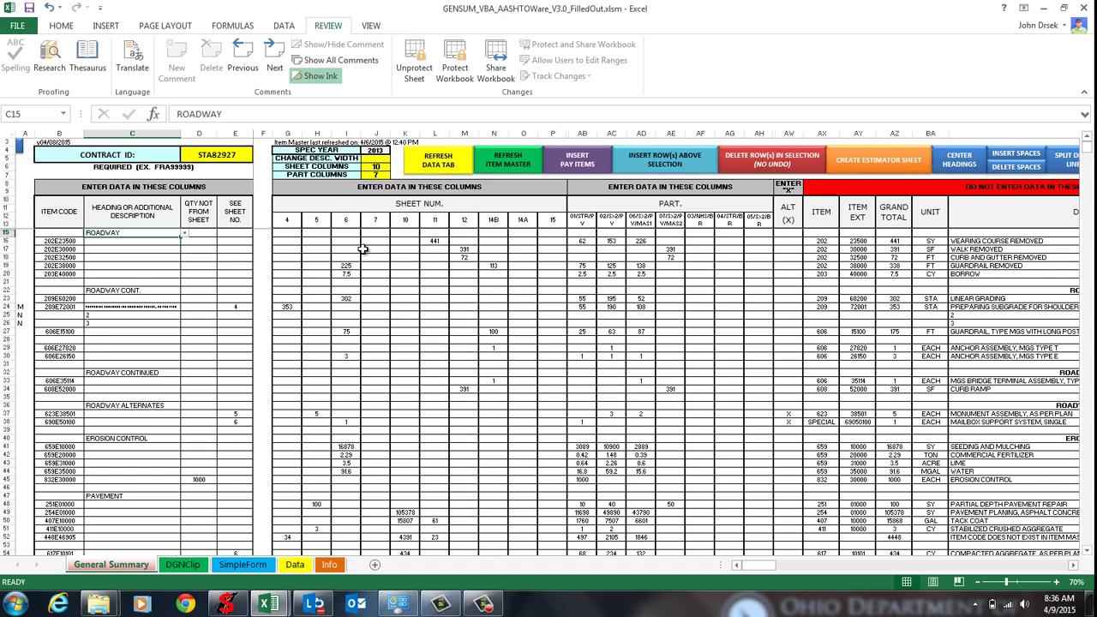
# Point out the ROADWAY CONT. and ROADWAY ALTERNATES heading rows on General Summary
pyautogui.click(149, 291)
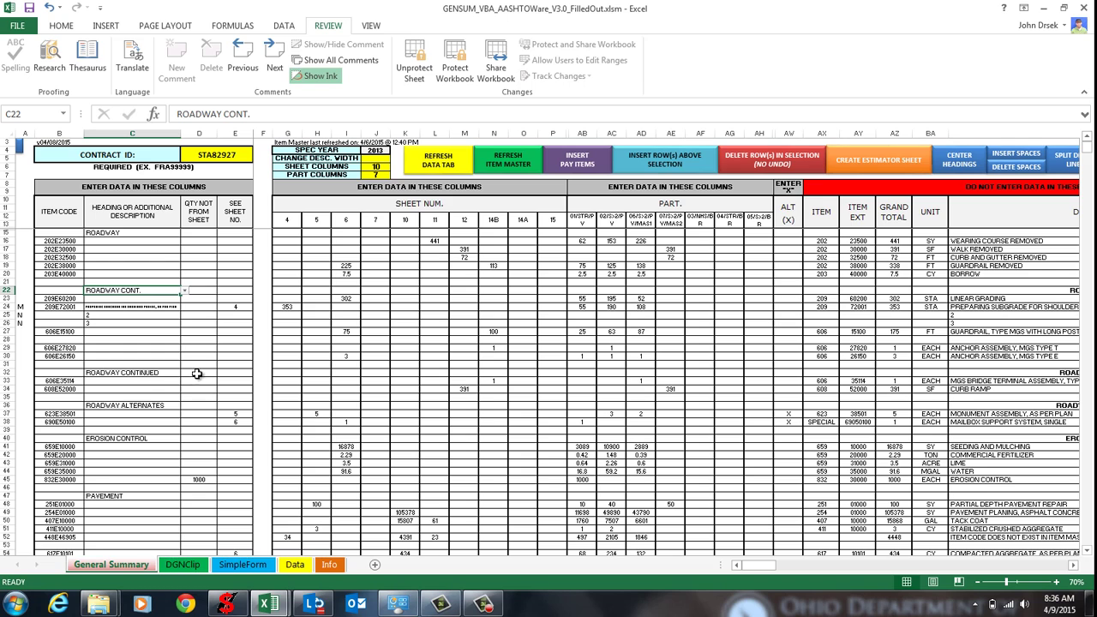
pyautogui.click(166, 404)
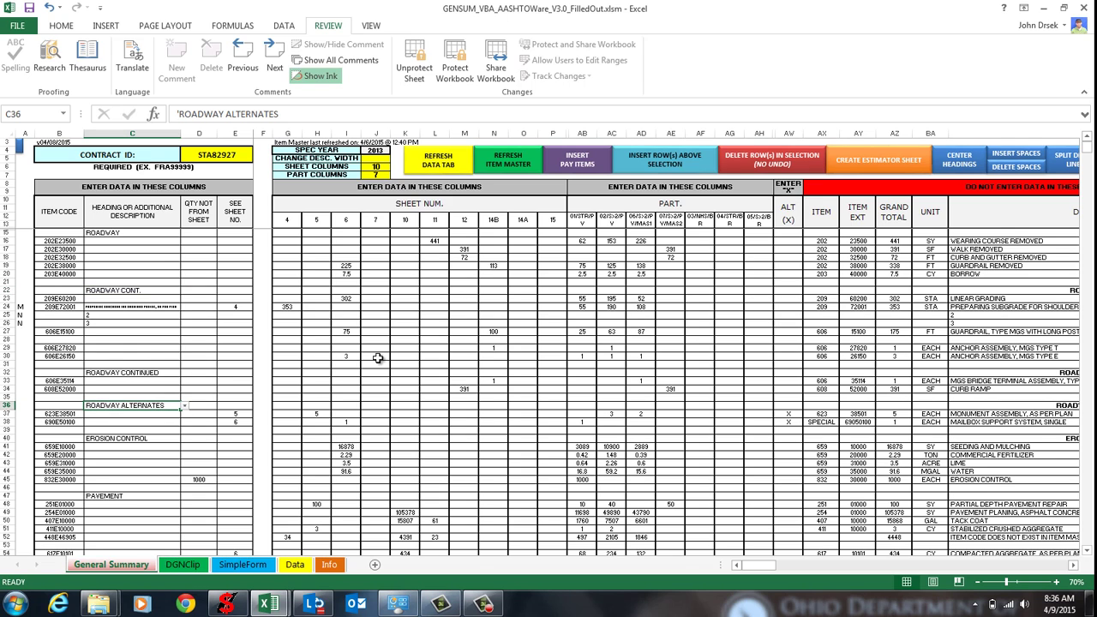
pyautogui.scroll(-17, 376, 358)
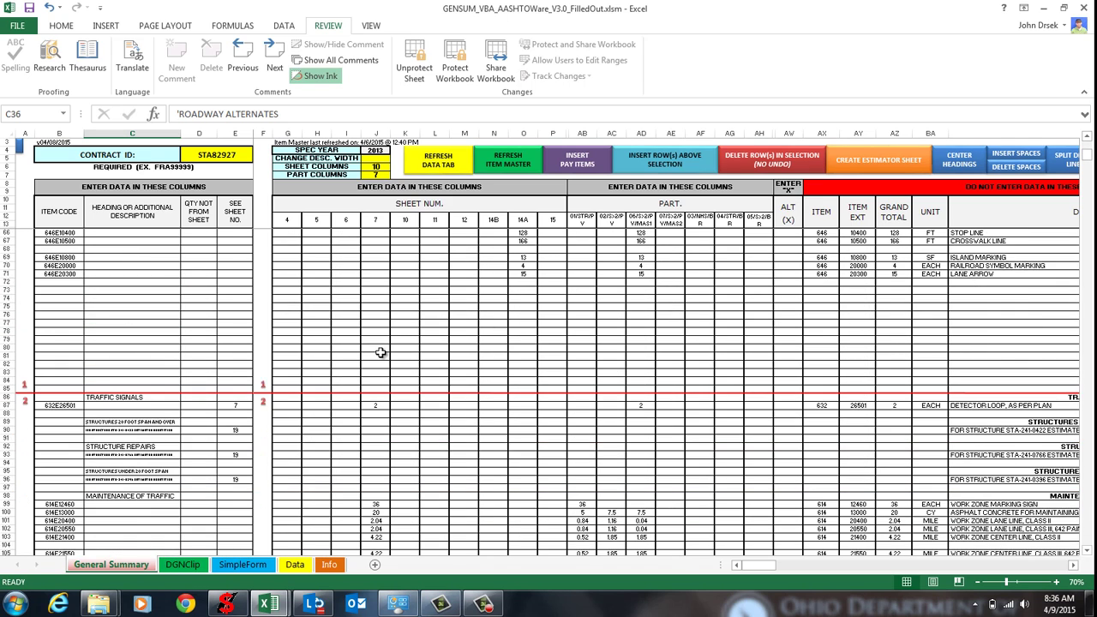
pyautogui.scroll(-3, 380, 352)
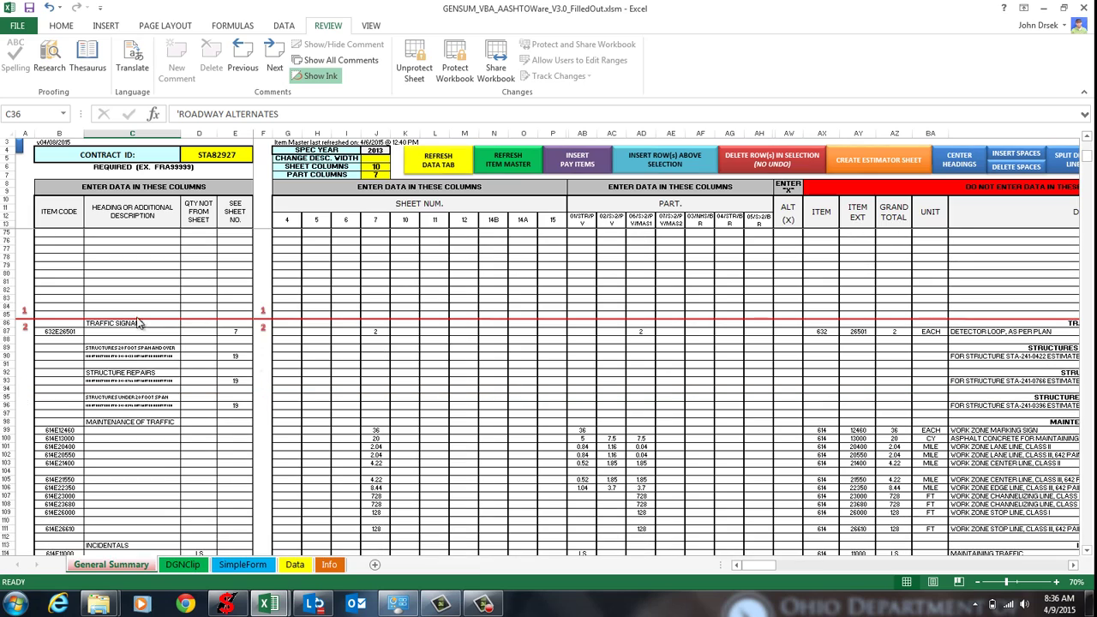
# Zoom to 80% and 90%, return to 70%, and bring the Description and Supplemental Info columns into view
pyautogui.click(1057, 582)
pyautogui.click(1058, 583)
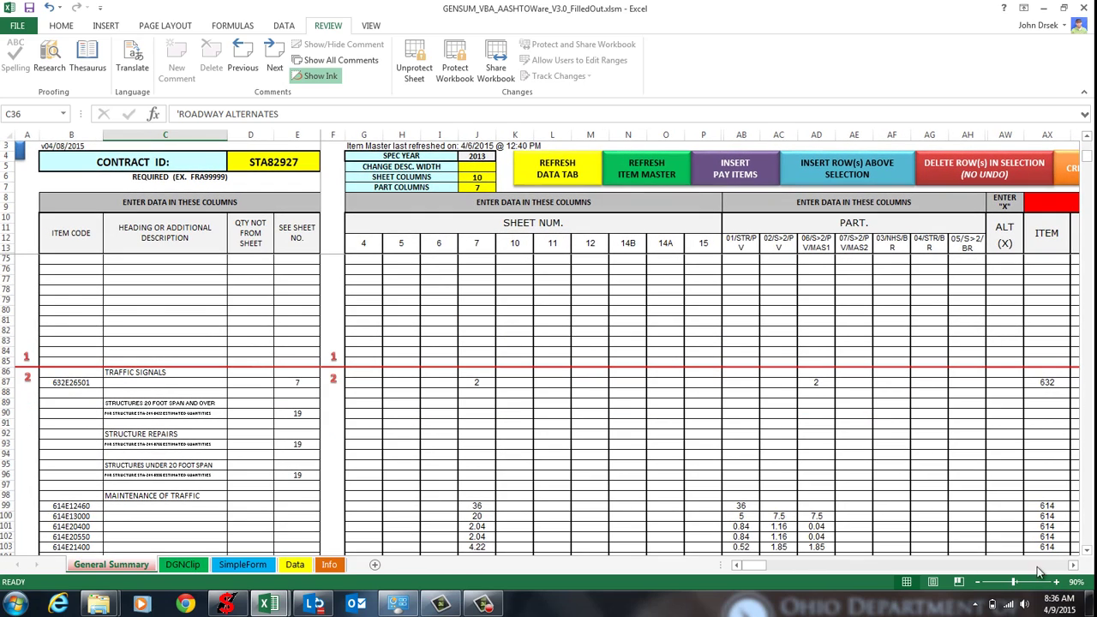
pyautogui.click(978, 582)
pyautogui.click(978, 582)
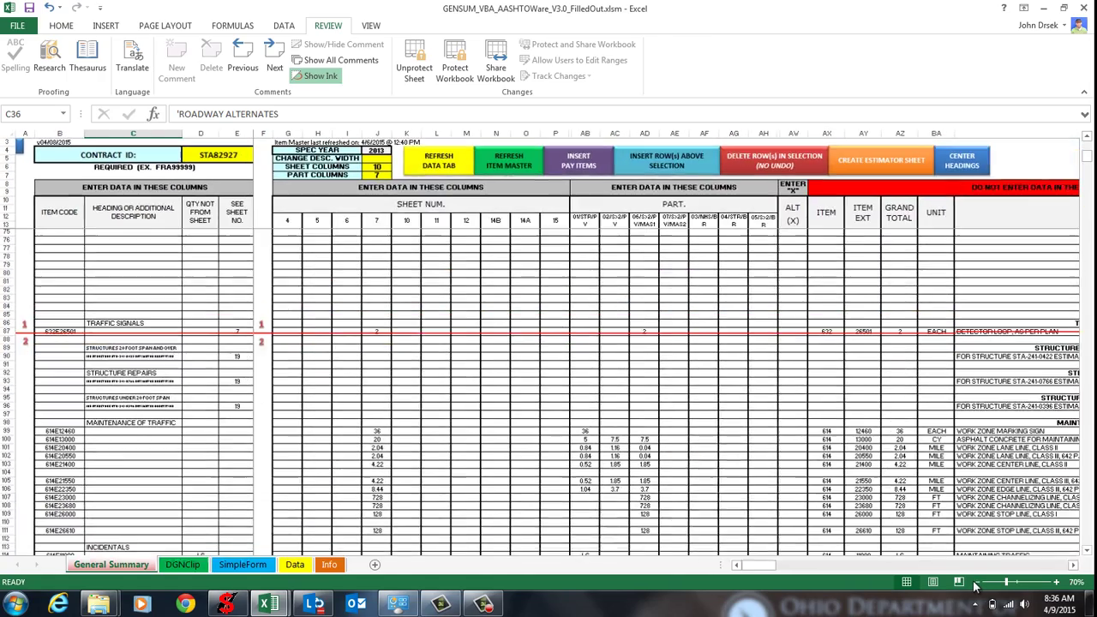
pyautogui.click(1073, 566)
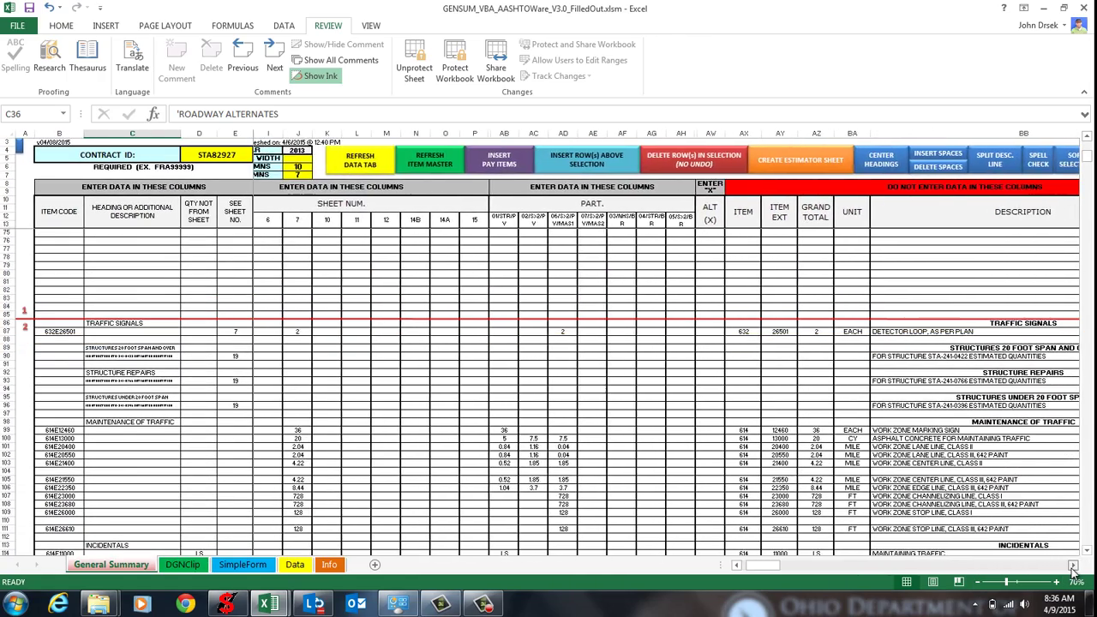
pyautogui.click(1073, 565)
pyautogui.click(1073, 566)
pyautogui.click(1073, 566)
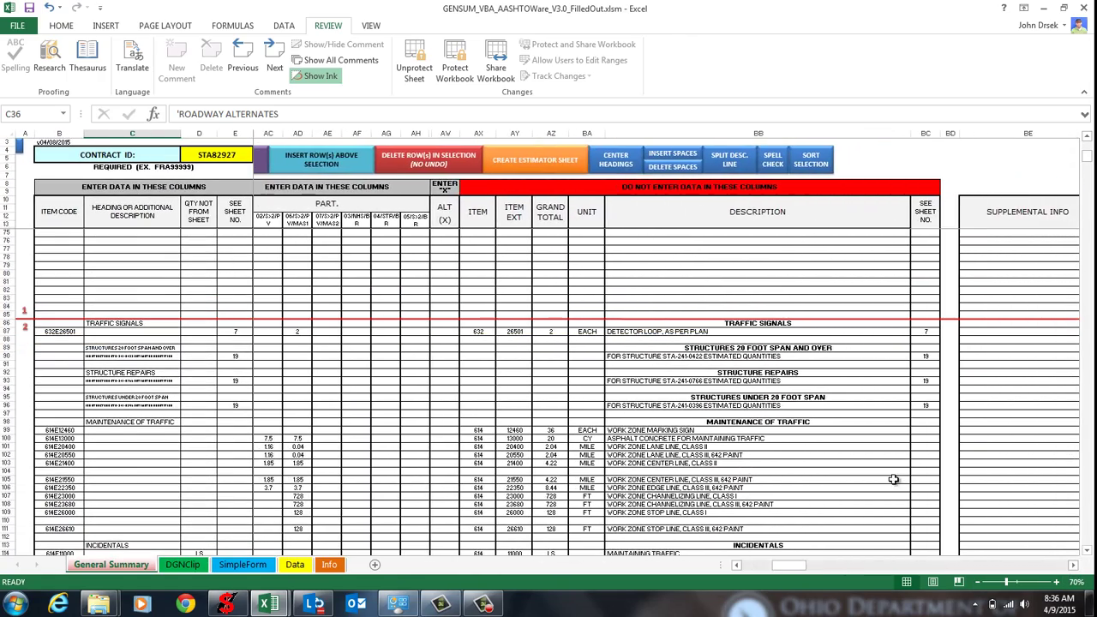
# Inspect the description formula in cell BB90 and scroll through the surrounding rows
pyautogui.click(665, 354)
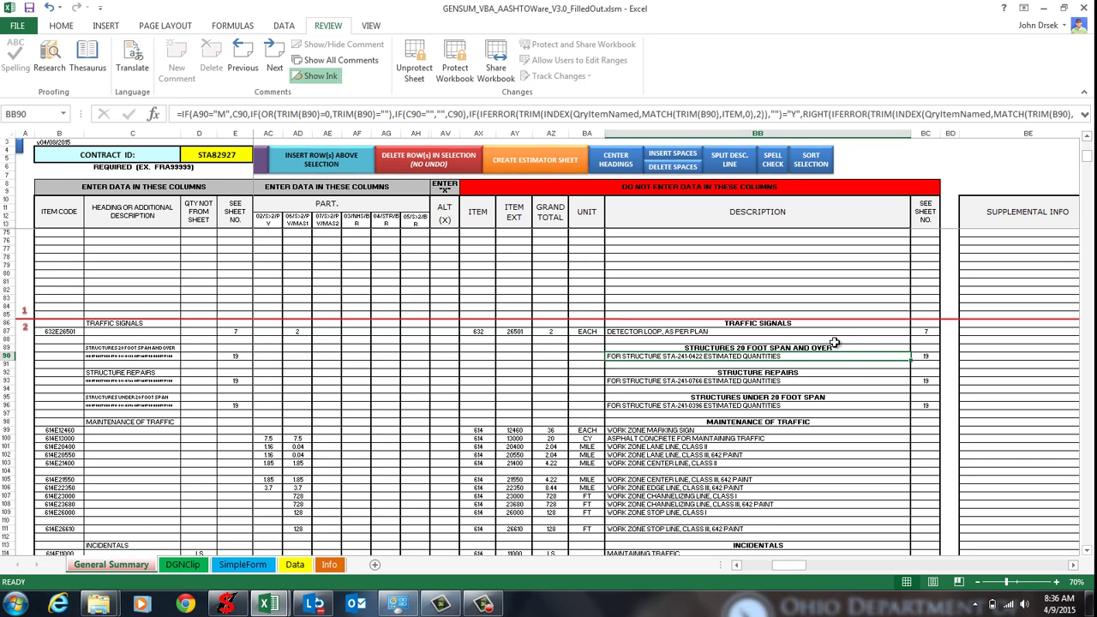
pyautogui.scroll(-4, 755, 370)
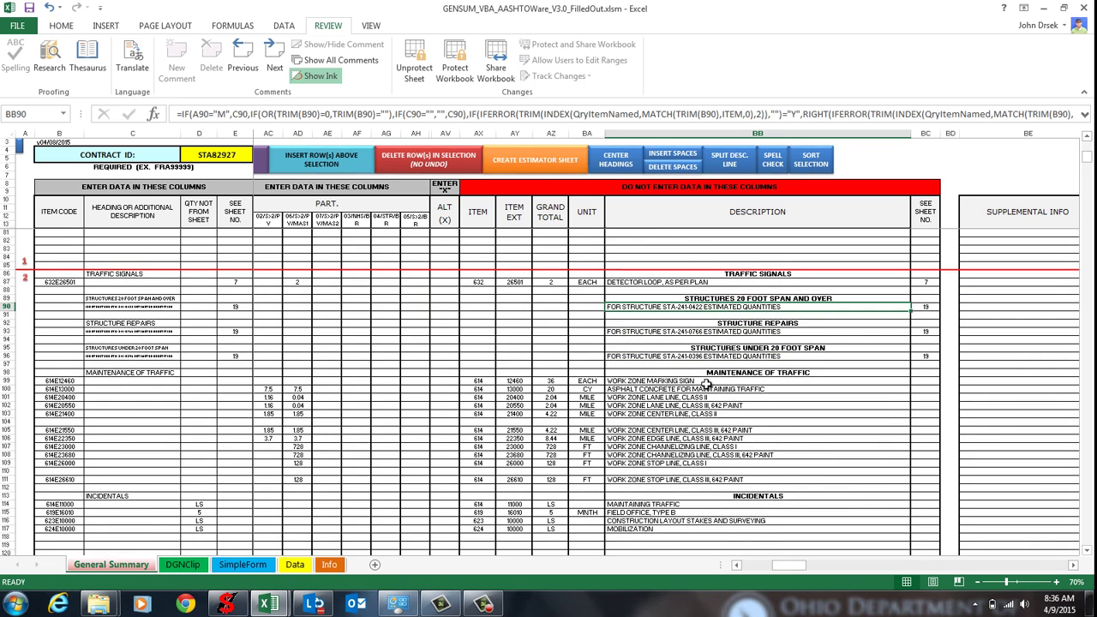
pyautogui.scroll(-20, 702, 383)
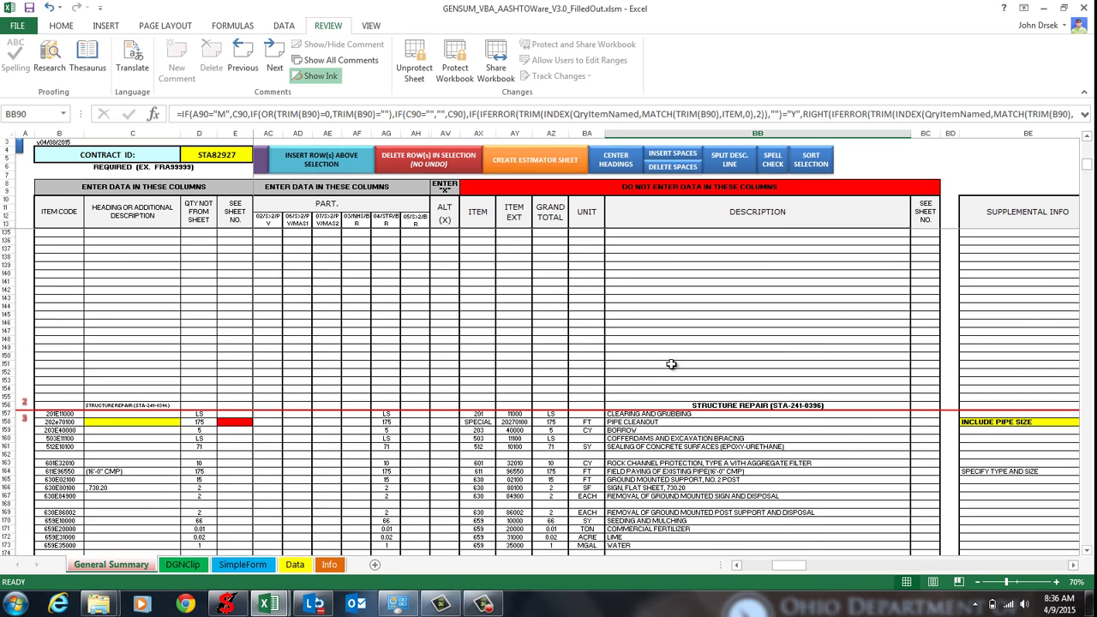
pyautogui.moveTo(793, 564); pyautogui.dragTo(761, 565)
pyautogui.scroll(-2, 108, 332)
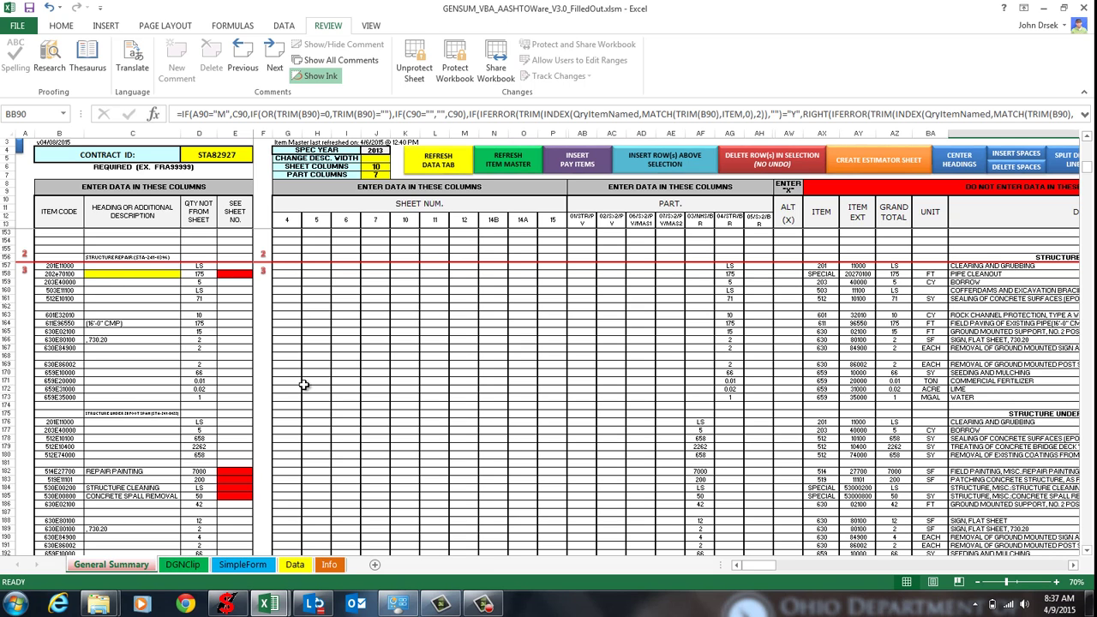
pyautogui.scroll(6, 304, 385)
pyautogui.scroll(11, 304, 385)
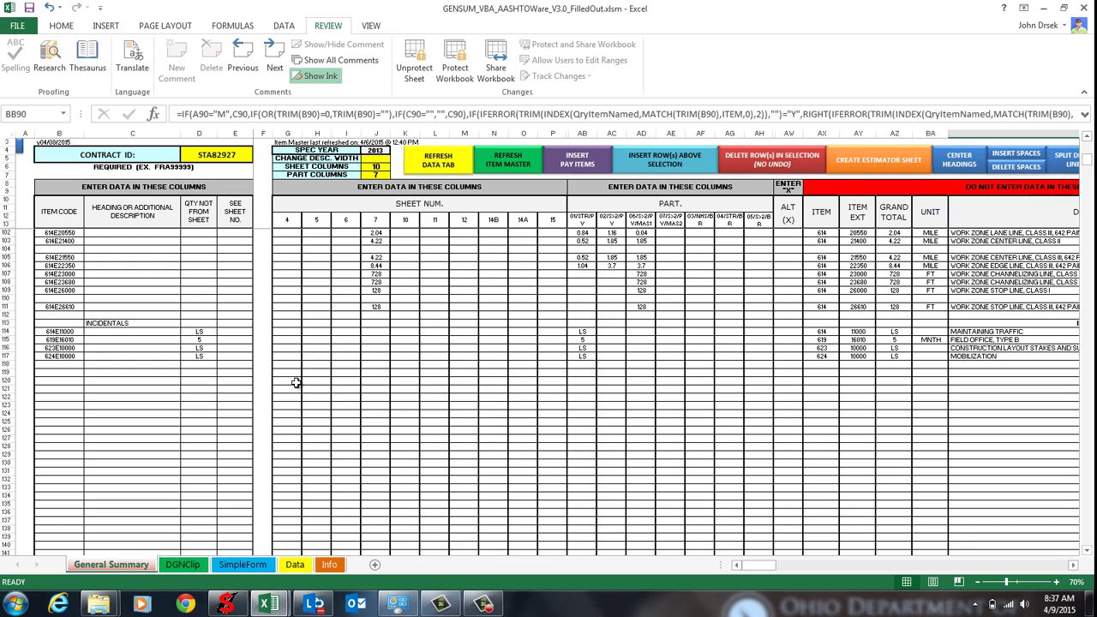
pyautogui.scroll(4, 295, 381)
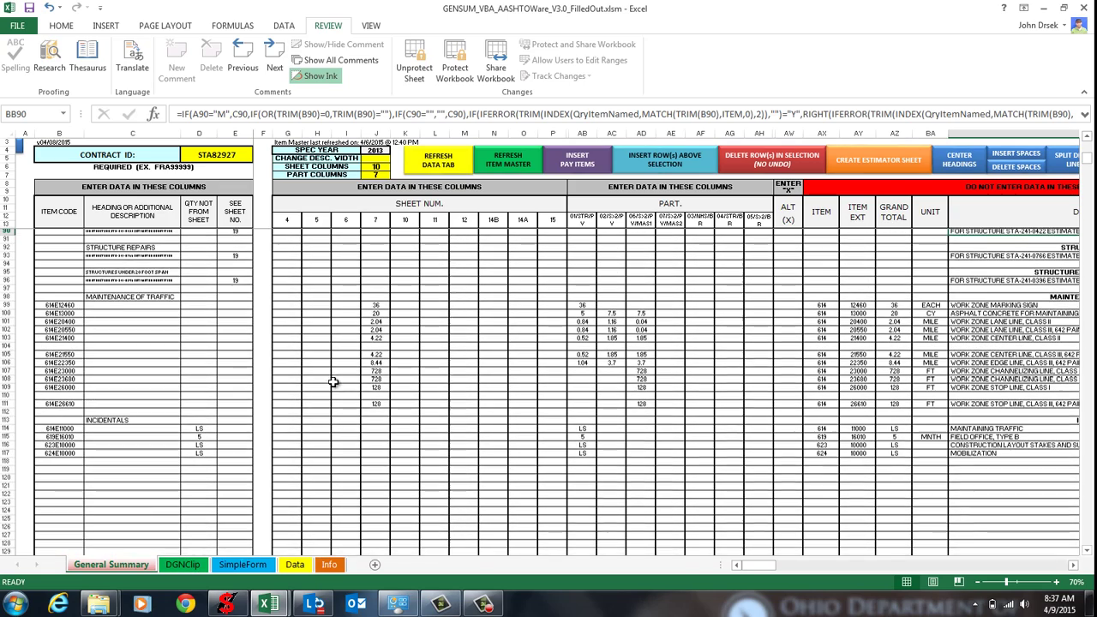
pyautogui.scroll(20, 295, 426)
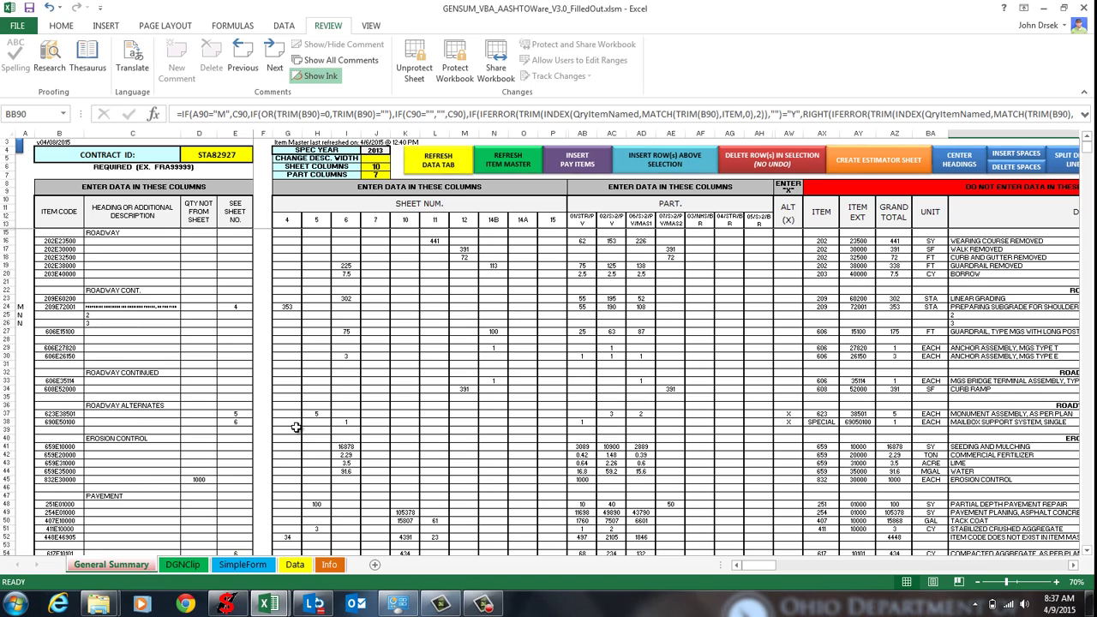
# Check the Contract ID in D4 and the SHEET COLUMNS and PART COLUMNS counts in J6 and J7
pyautogui.click(214, 158)
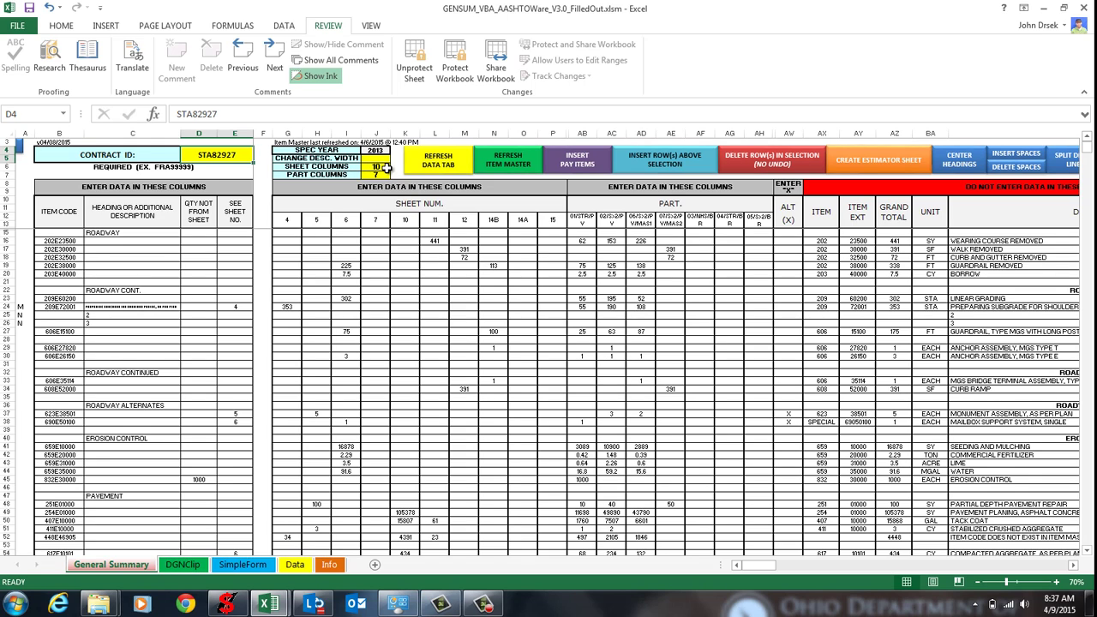
pyautogui.click(385, 167)
pyautogui.click(371, 174)
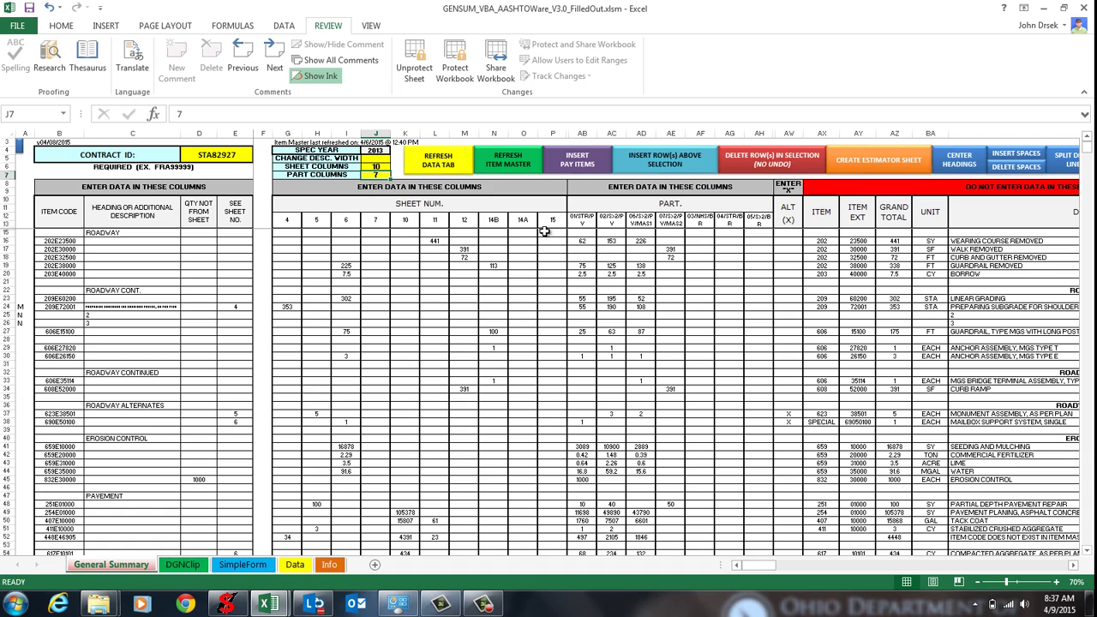
pyautogui.click(382, 167)
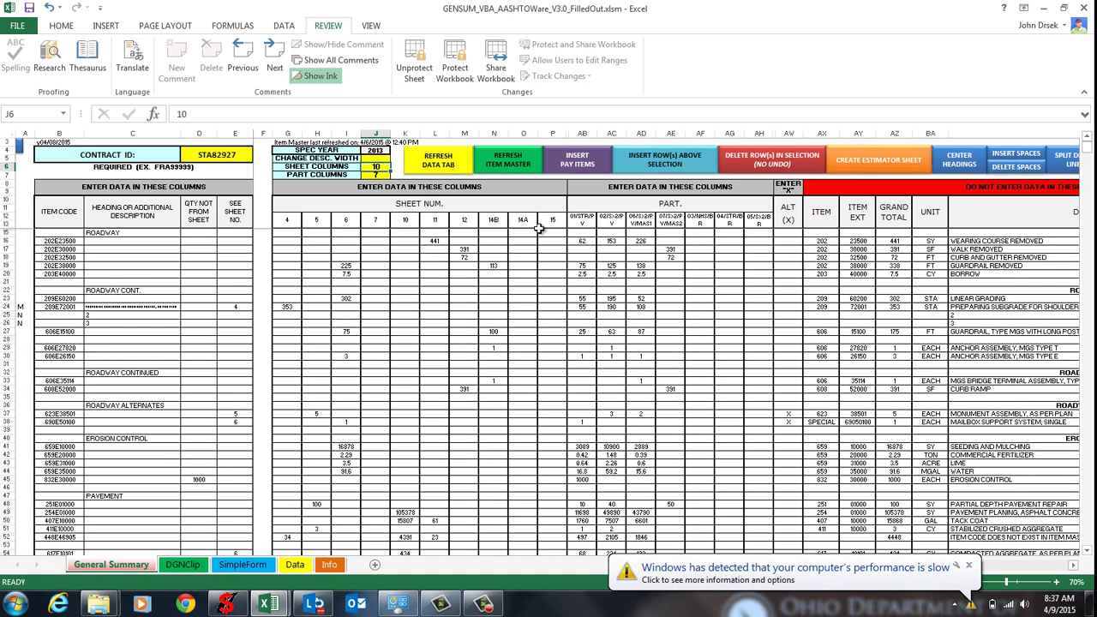
# Refresh the Data sheet from the summary entries, review it, and return to General Summary
pyautogui.click(455, 169)
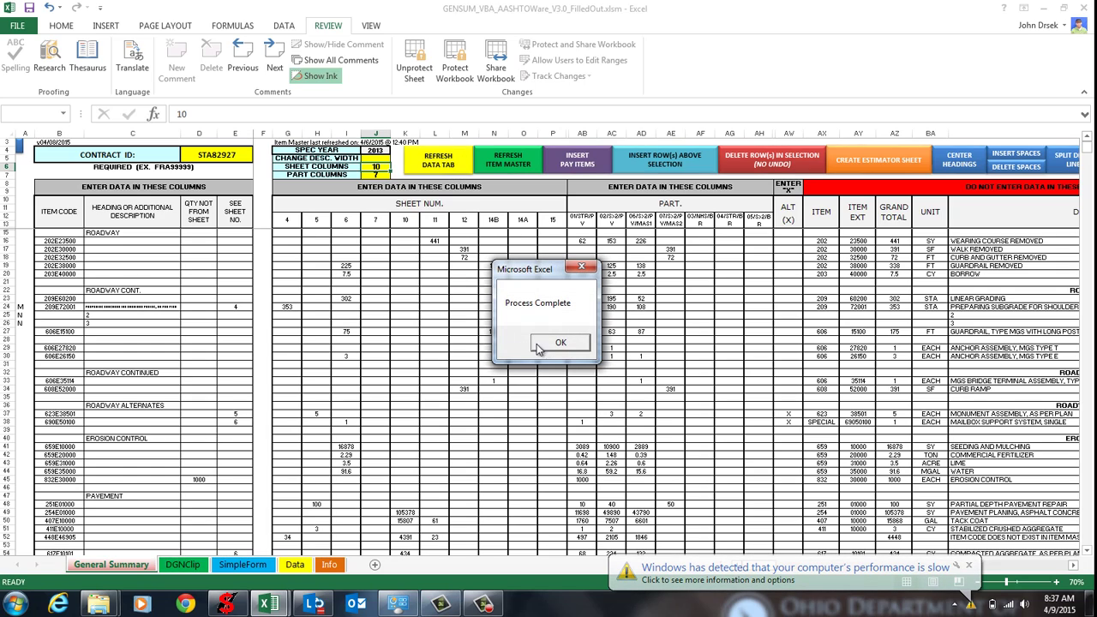
pyautogui.click(542, 346)
pyautogui.click(295, 565)
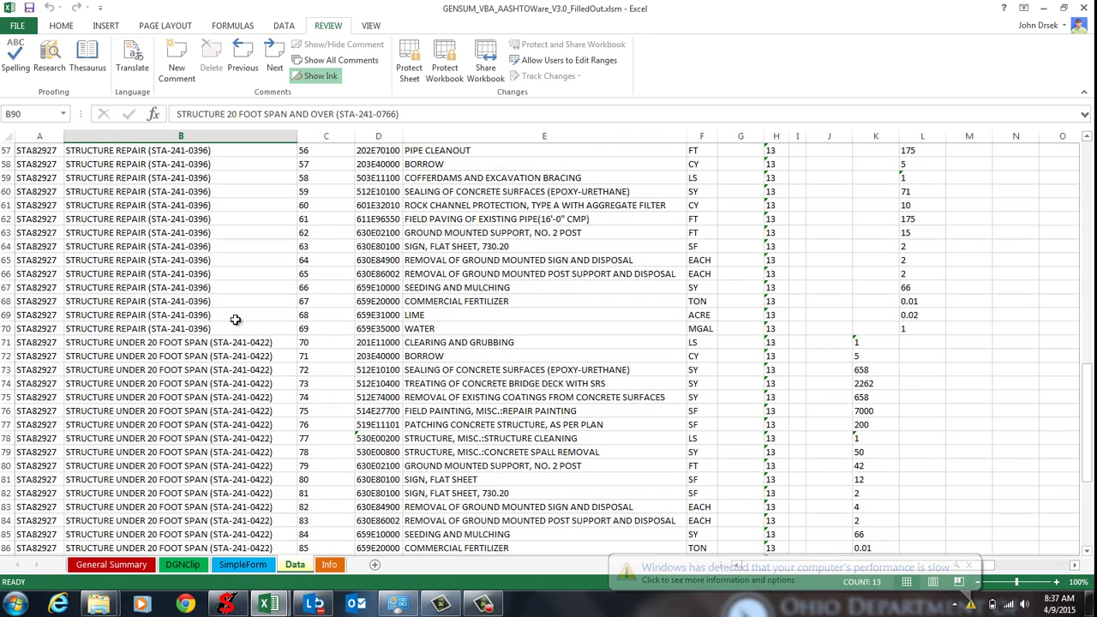
pyautogui.click(111, 565)
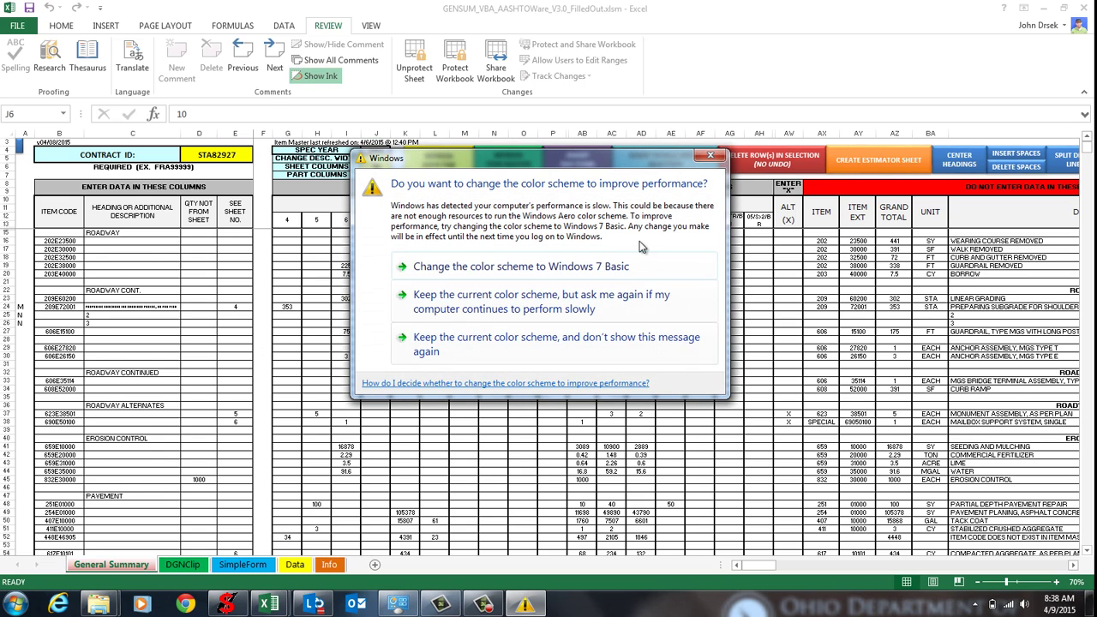
pyautogui.click(710, 156)
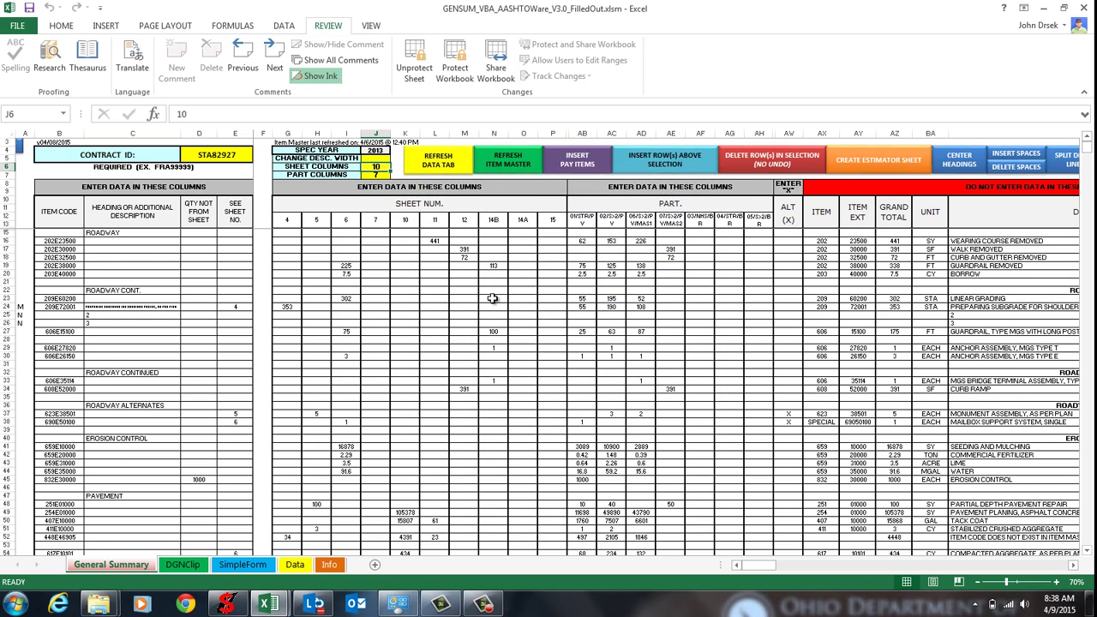
pyautogui.click(960, 243)
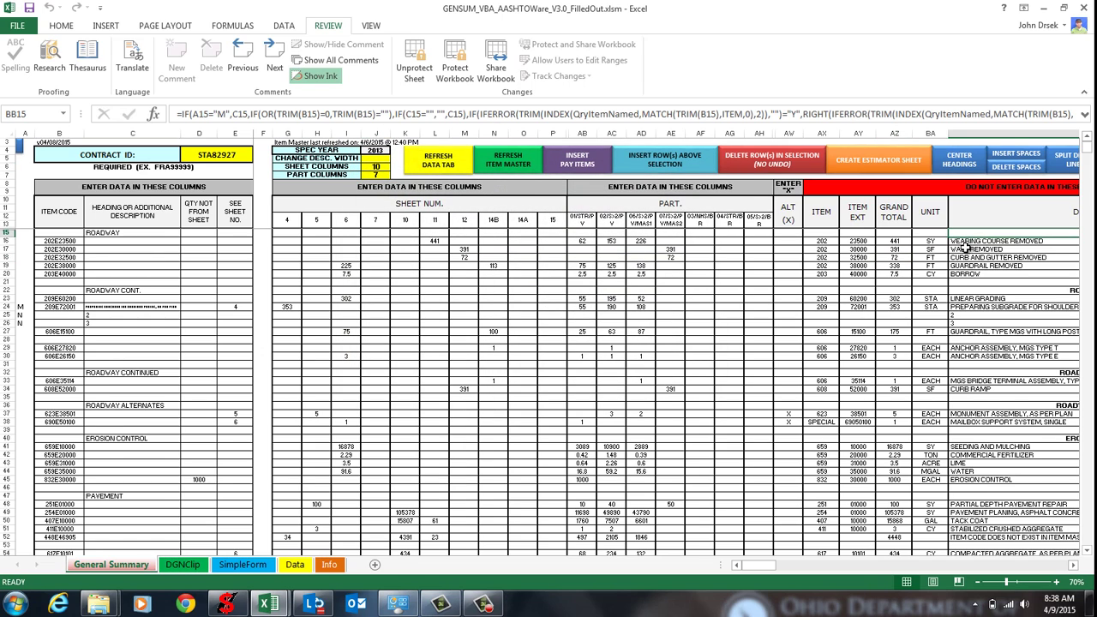
pyautogui.click(909, 249)
pyautogui.press('Right')
pyautogui.hscroll(3, 913, 248)
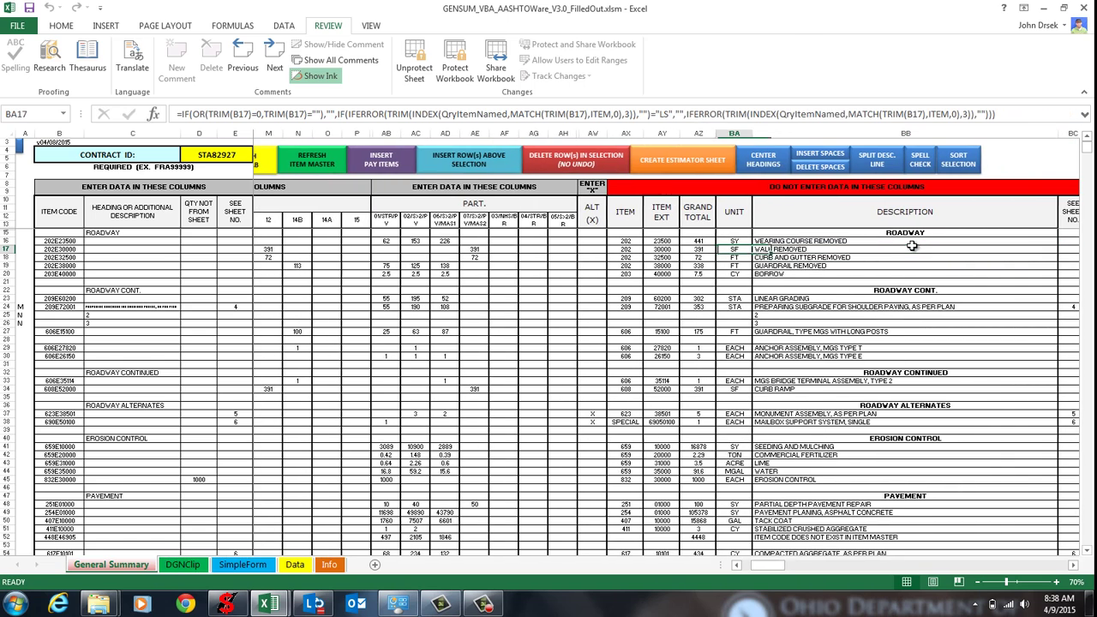
pyautogui.press('Left')
pyautogui.press('Left')
pyautogui.press('Right')
pyautogui.click(913, 246)
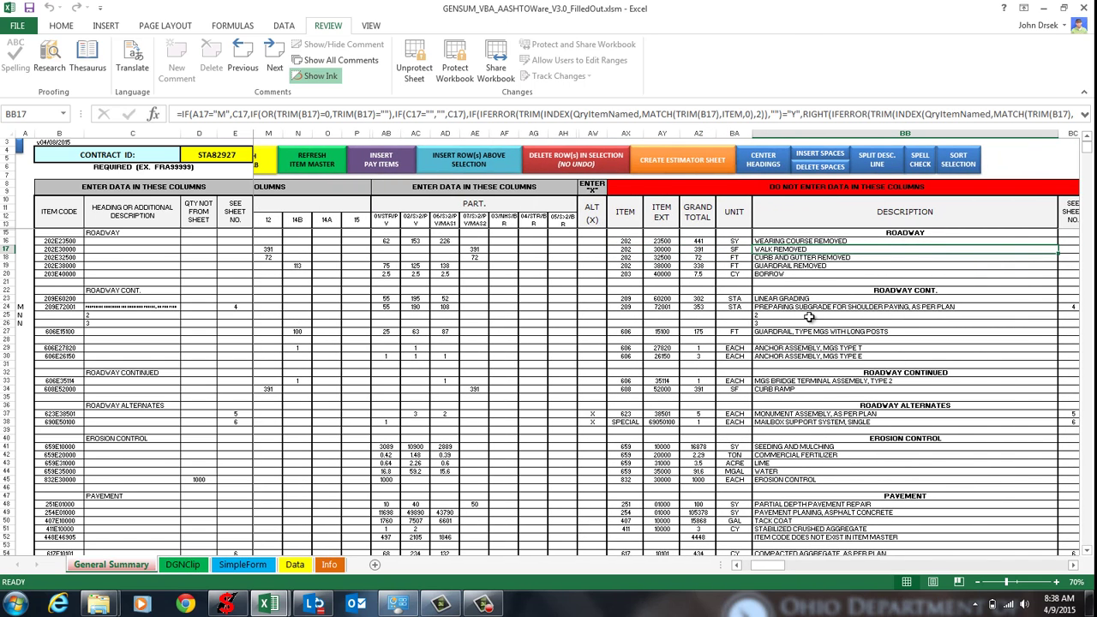
pyautogui.click(789, 266)
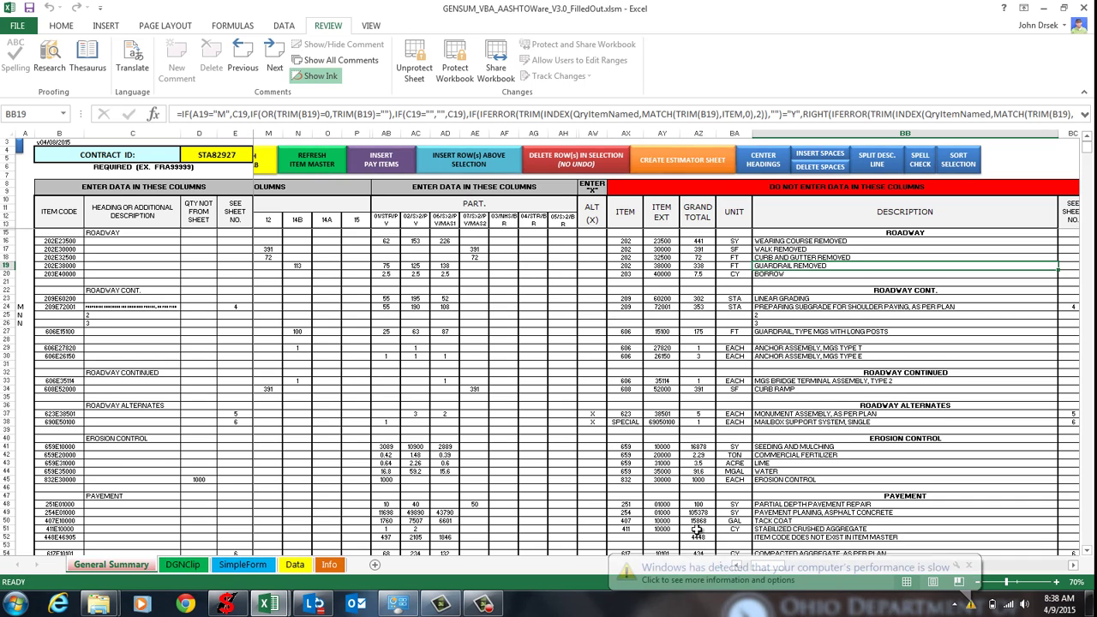
pyautogui.click(969, 567)
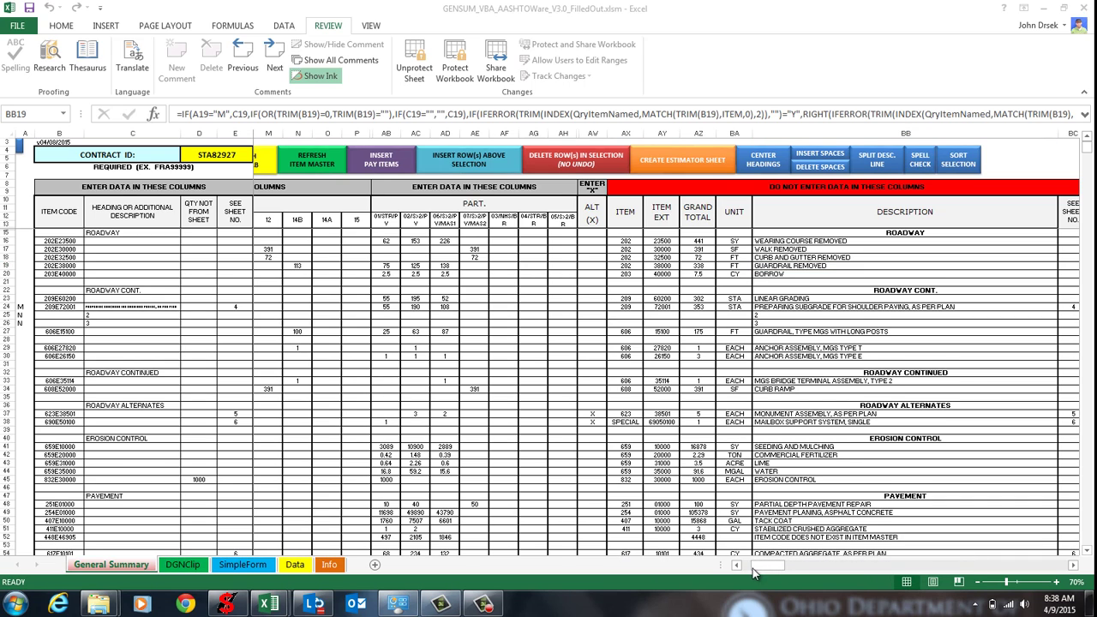
pyautogui.hscroll(-1, 570, 409)
pyautogui.click(355, 165)
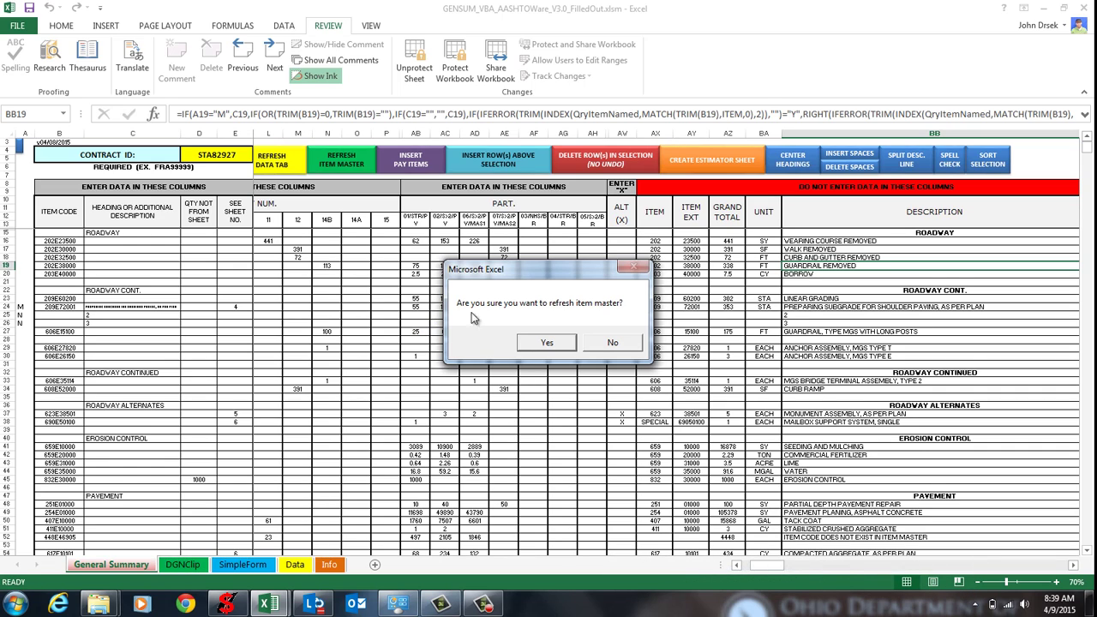
pyautogui.click(626, 342)
pyautogui.moveTo(767, 572); pyautogui.dragTo(755, 572)
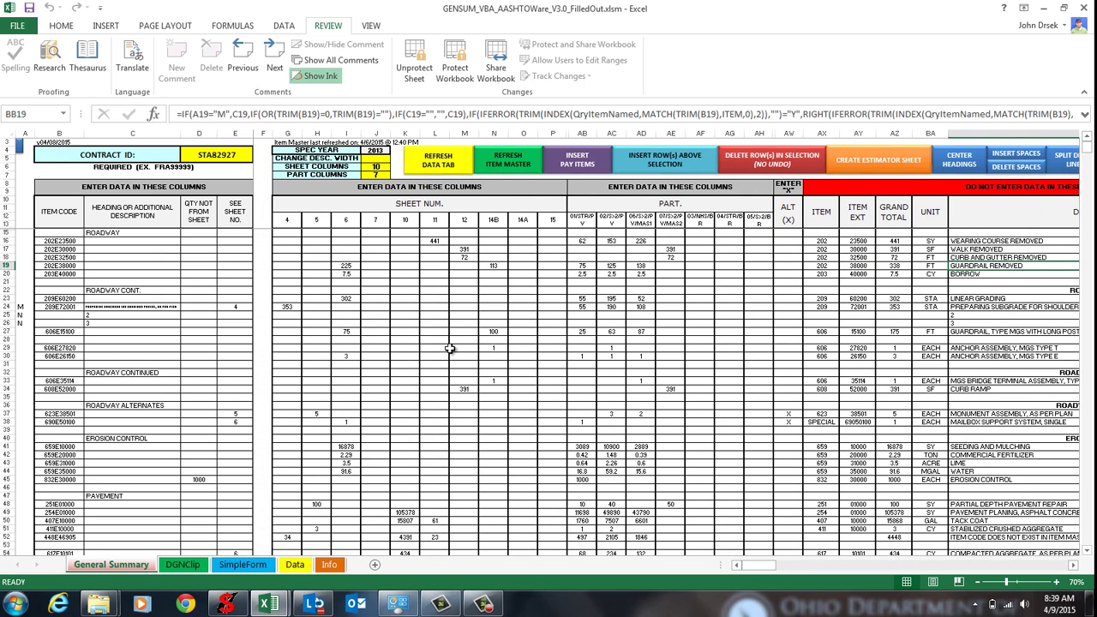
pyautogui.click(577, 161)
pyautogui.click(407, 294)
pyautogui.click(366, 330)
pyautogui.click(340, 277)
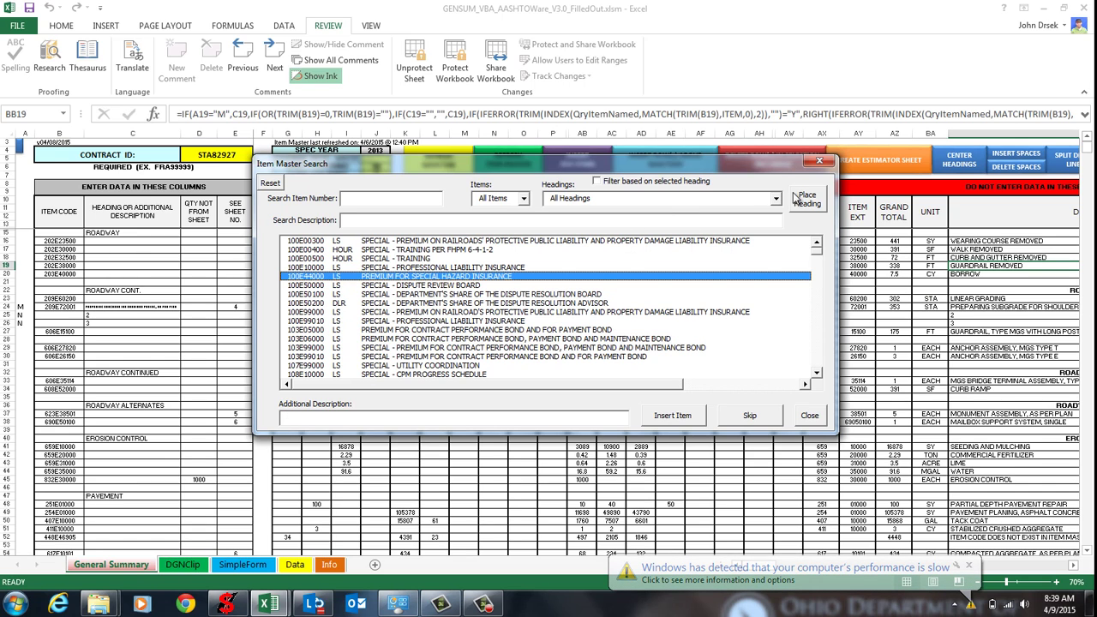
pyautogui.click(820, 160)
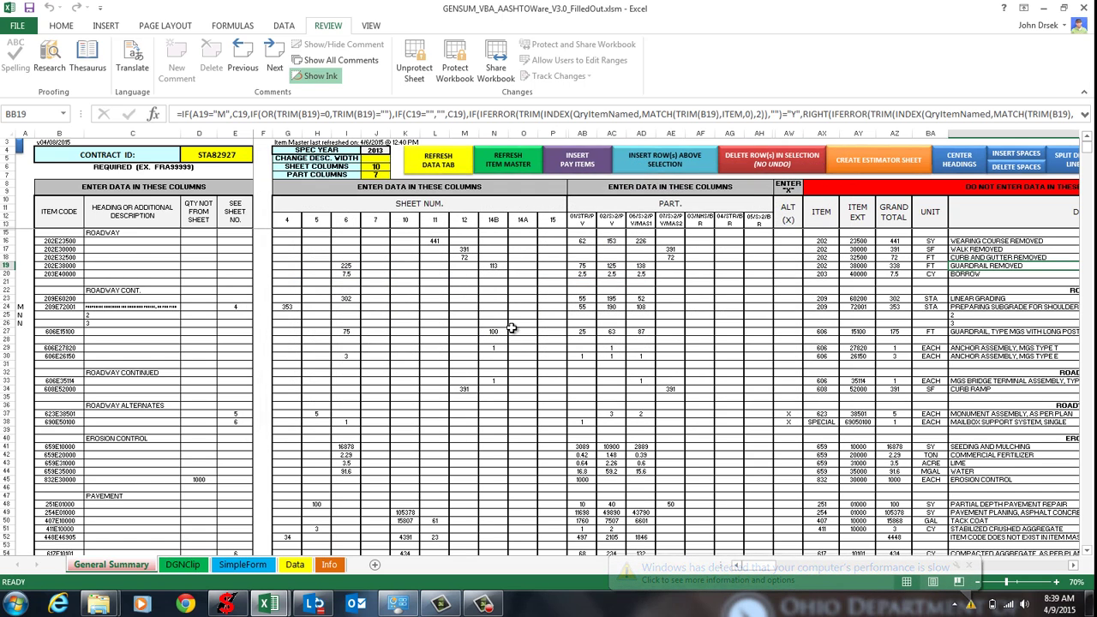
pyautogui.click(467, 322)
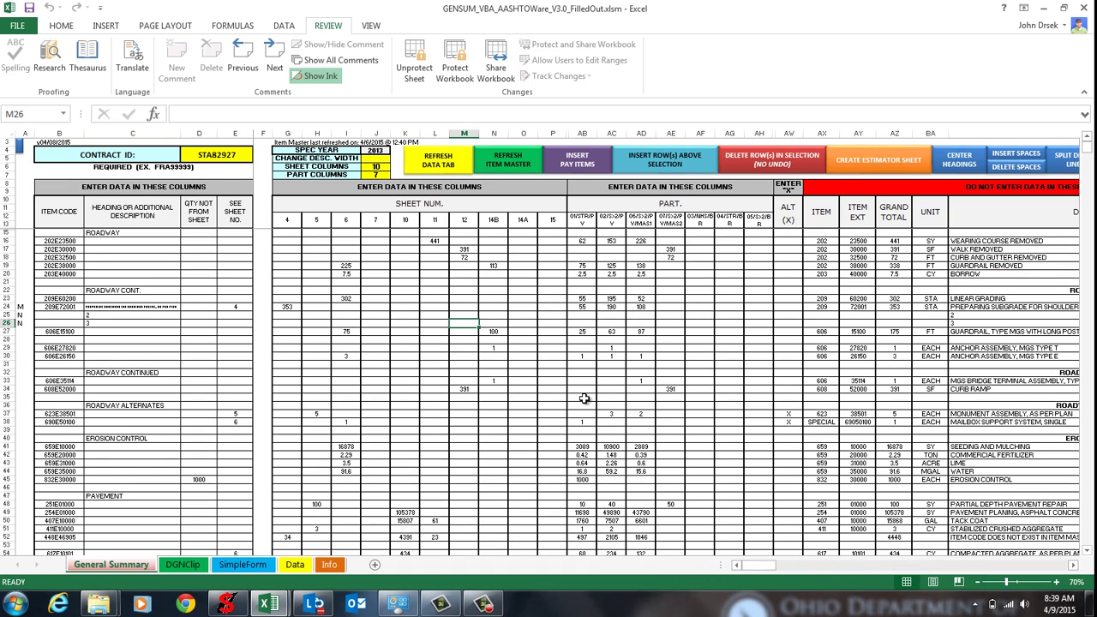
pyautogui.click(1073, 565)
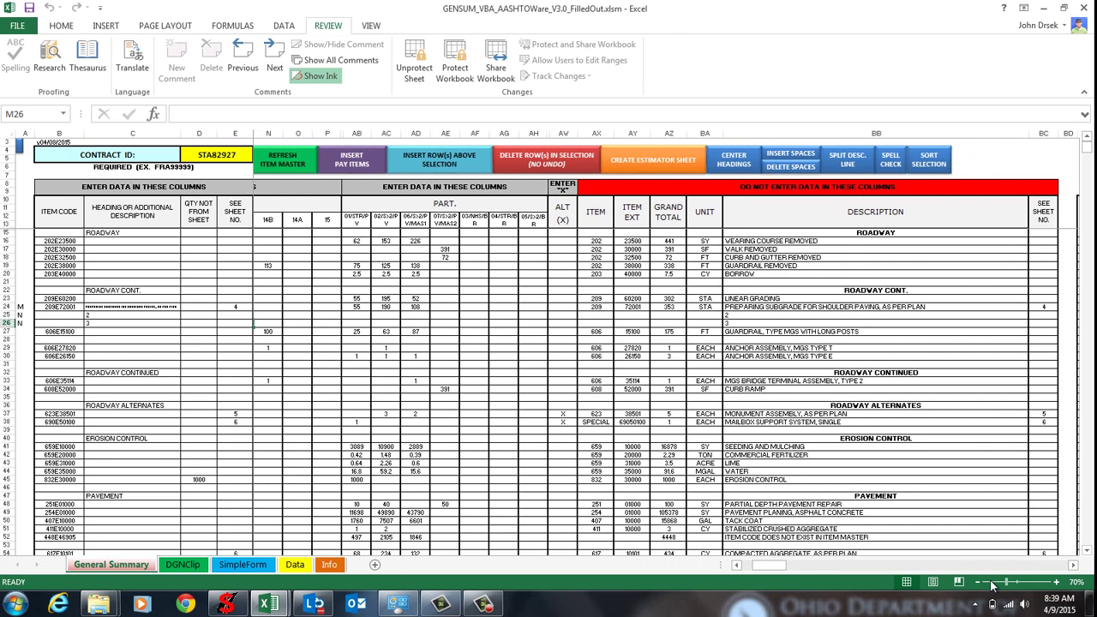
pyautogui.click(804, 356)
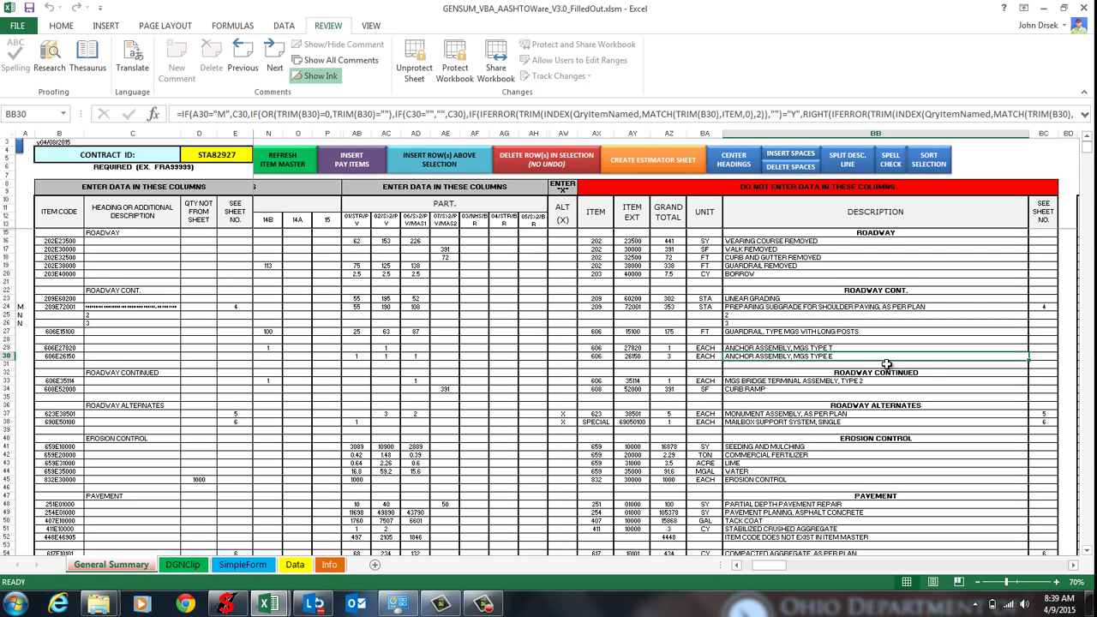
pyautogui.click(454, 168)
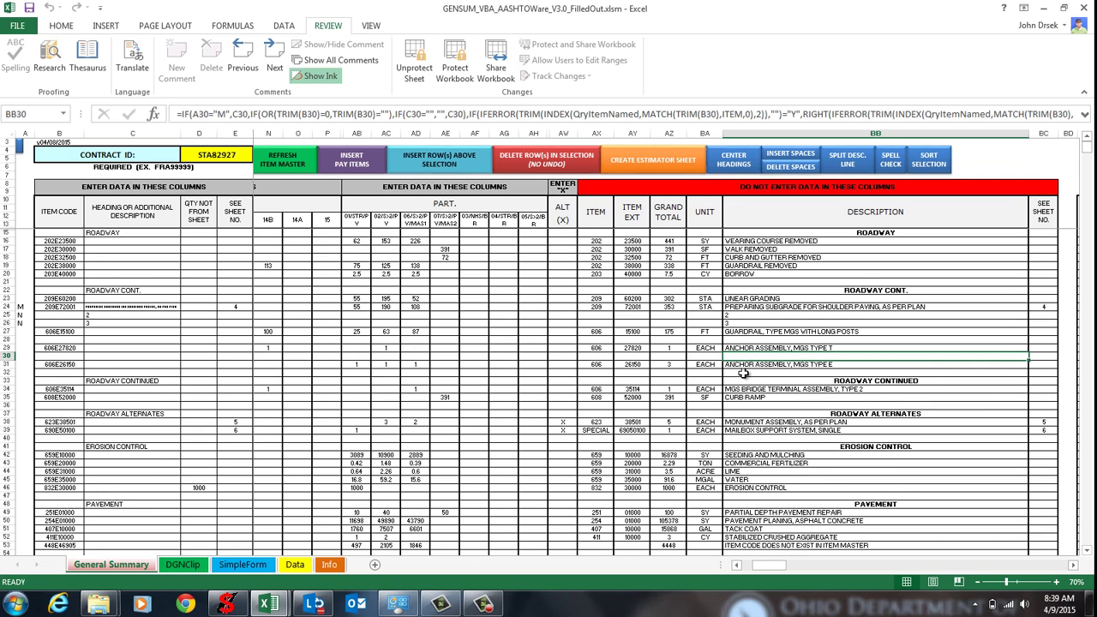
pyautogui.moveTo(754, 358); pyautogui.dragTo(752, 373)
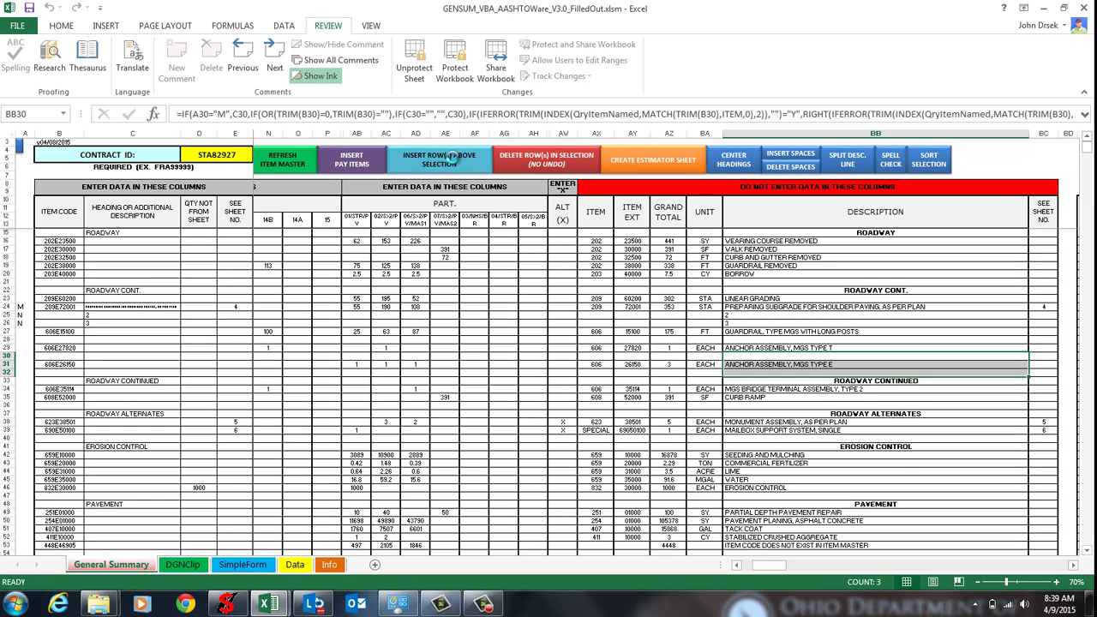
pyautogui.click(452, 157)
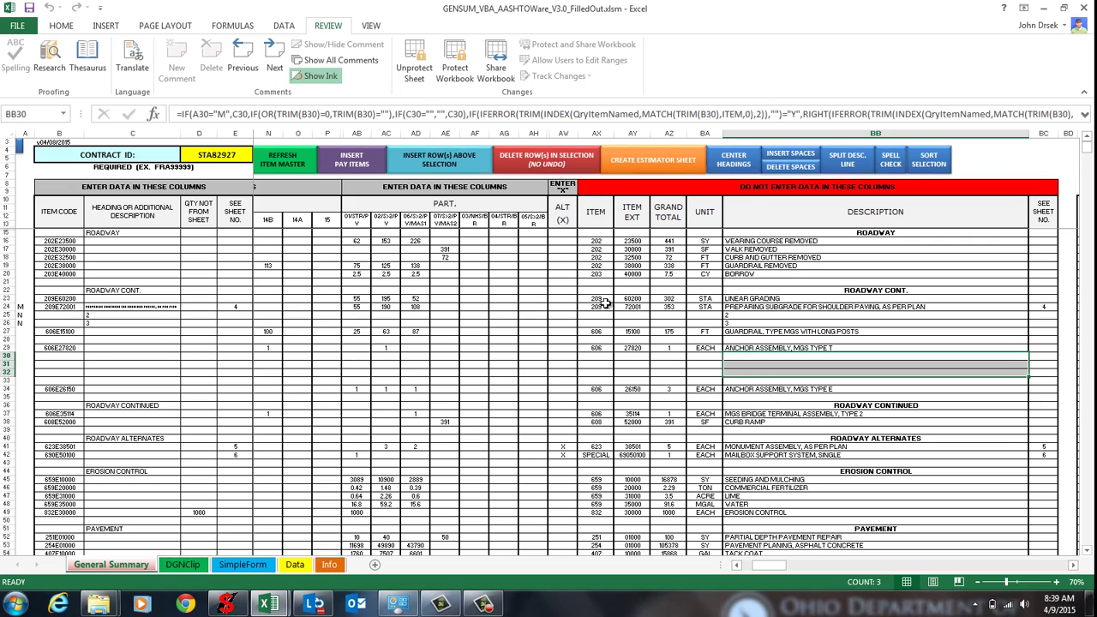
pyautogui.click(520, 168)
pyautogui.click(773, 364)
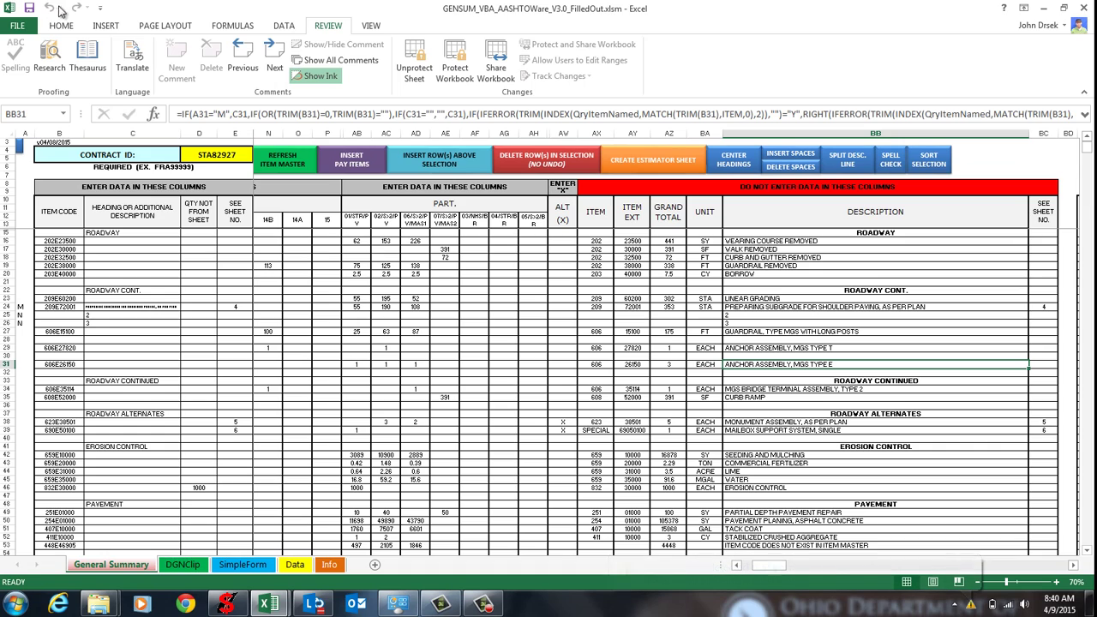
pyautogui.click(769, 380)
pyautogui.click(763, 367)
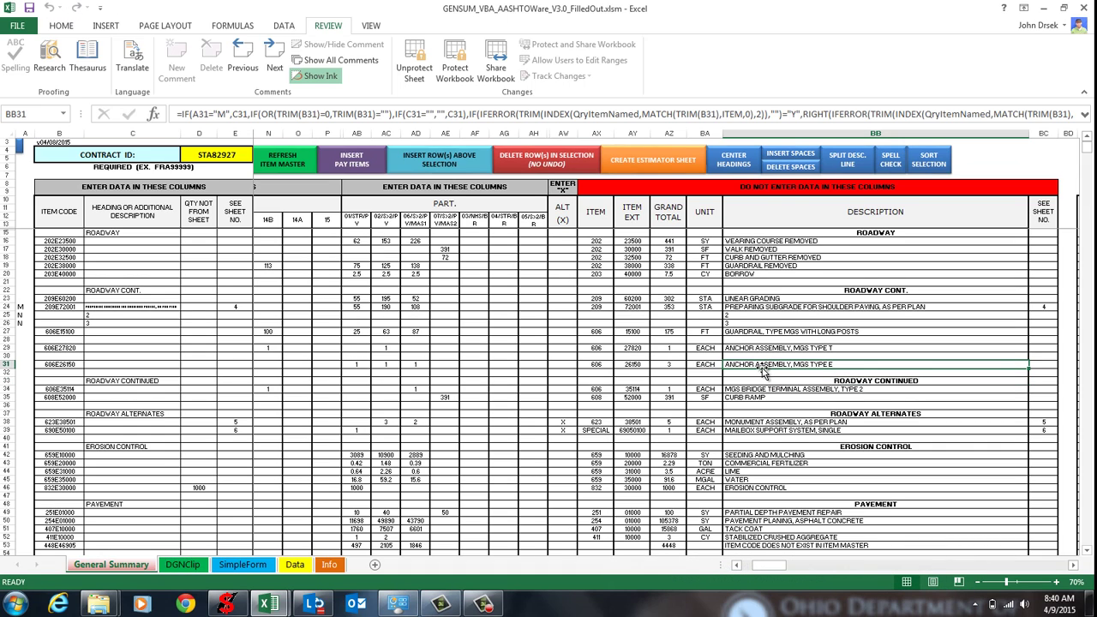
pyautogui.click(770, 355)
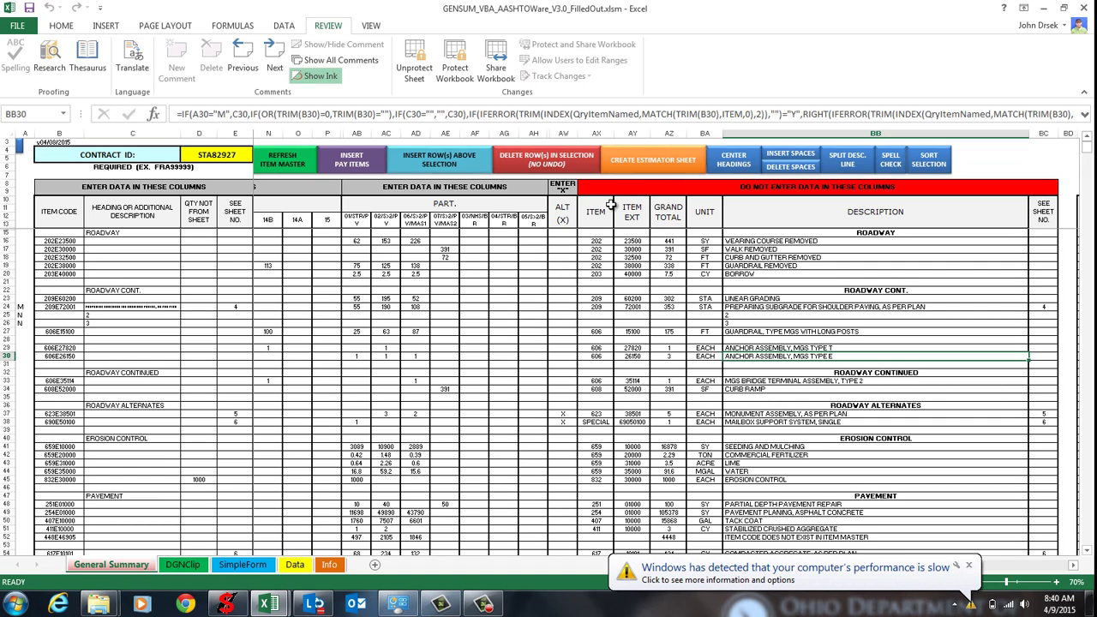
pyautogui.click(632, 298)
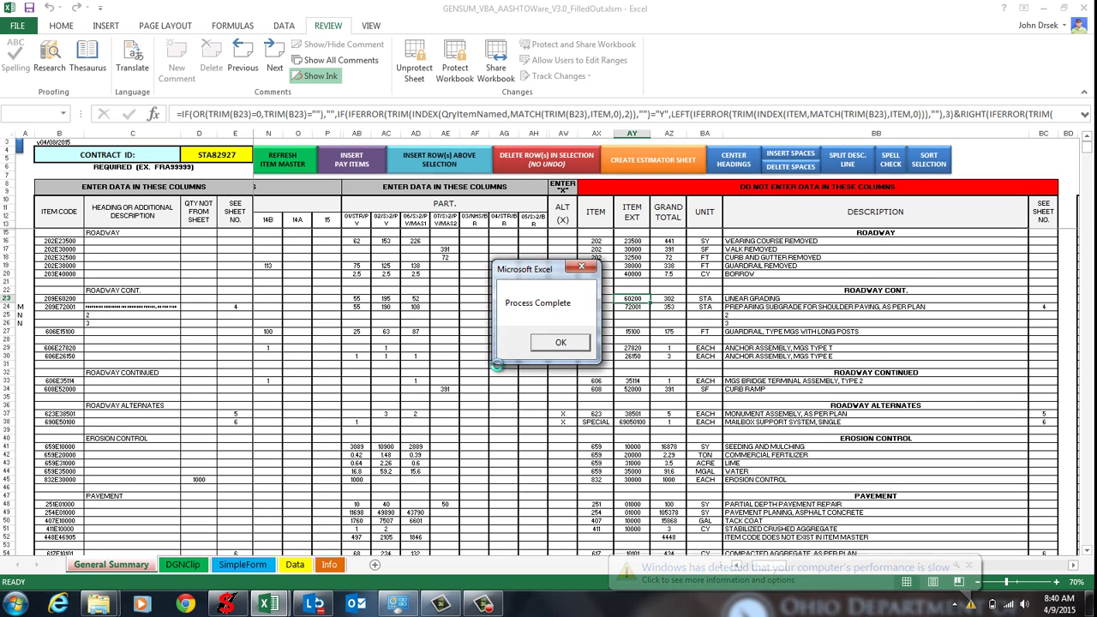
pyautogui.click(541, 343)
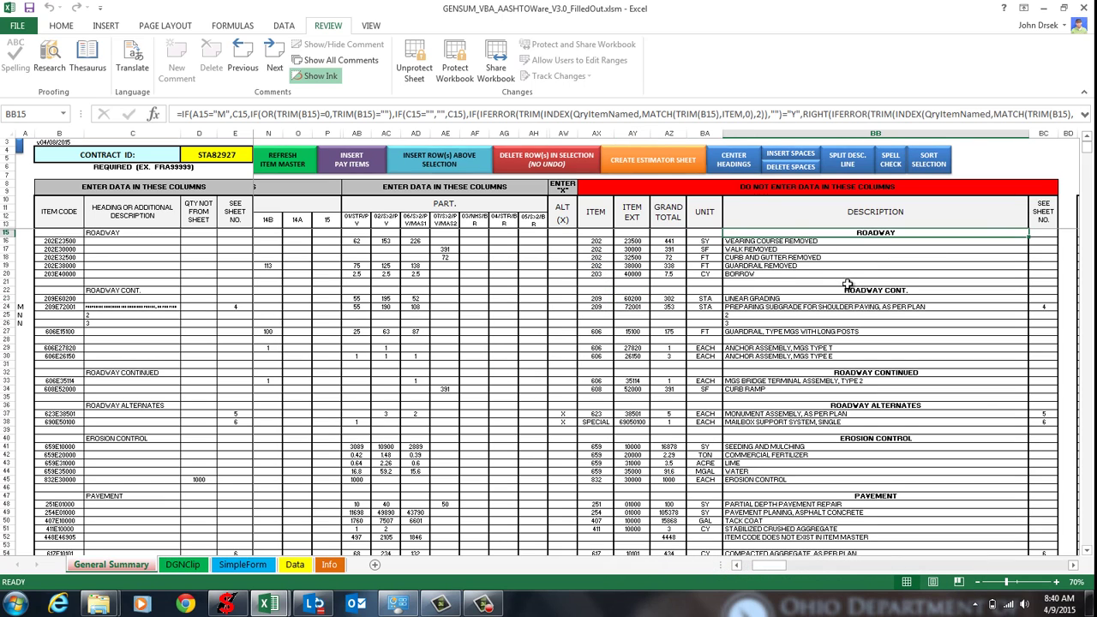
pyautogui.moveTo(875, 233); pyautogui.dragTo(874, 216)
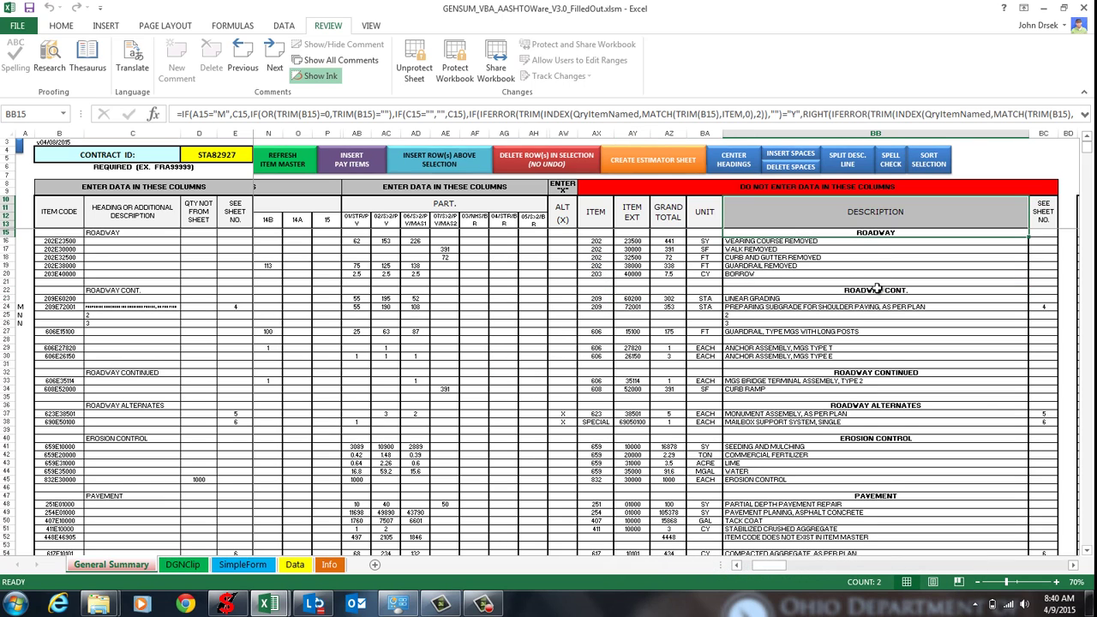
pyautogui.click(876, 290)
pyautogui.click(915, 437)
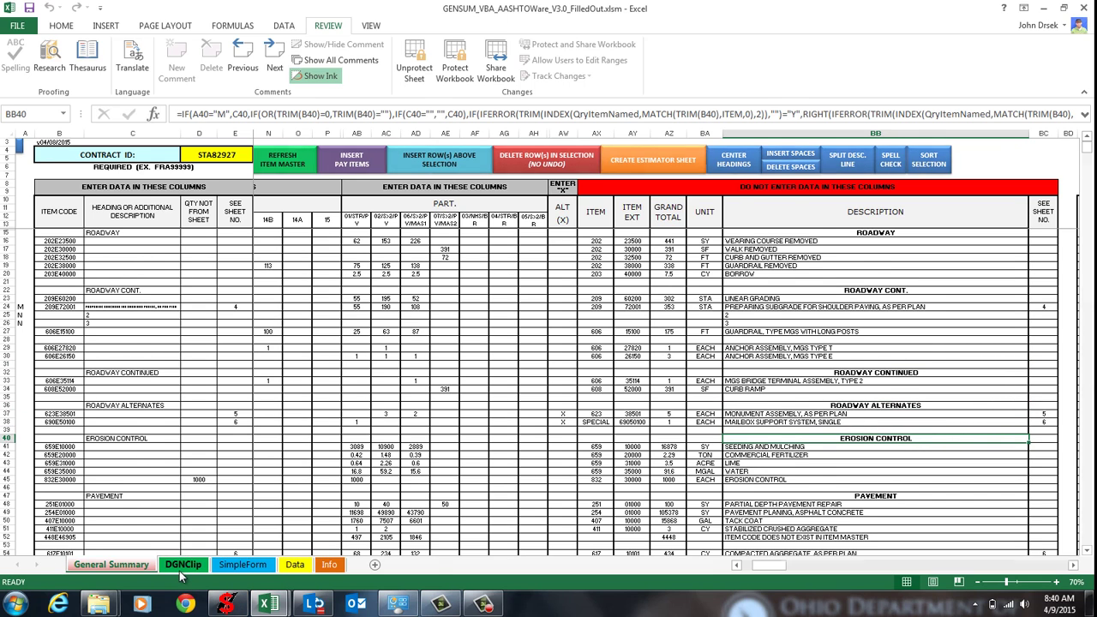
pyautogui.click(182, 566)
pyautogui.click(124, 568)
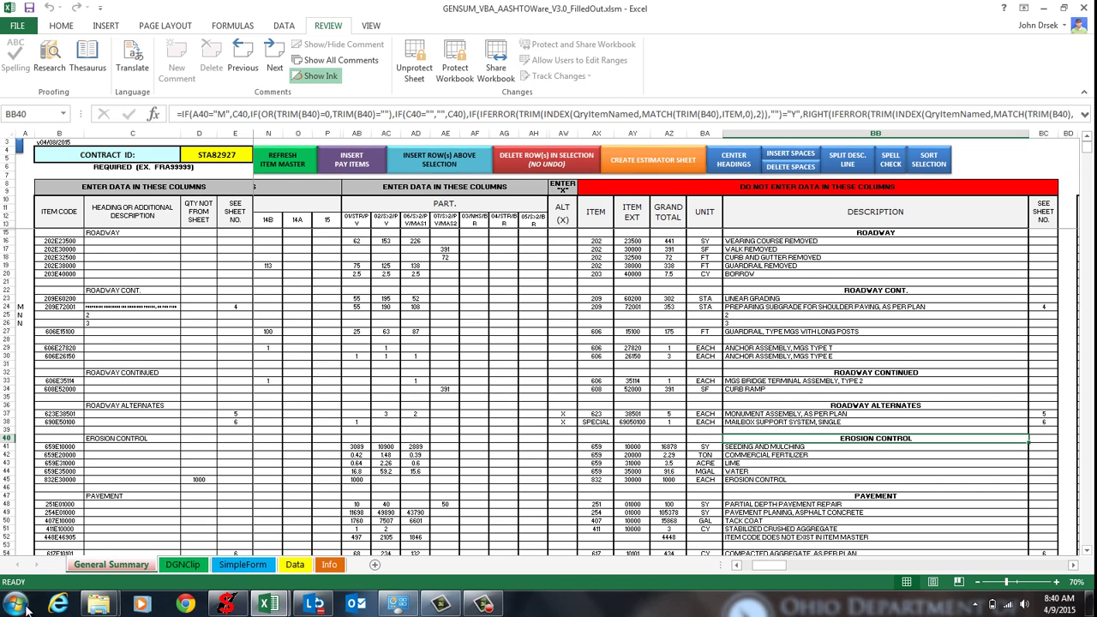
pyautogui.click(182, 565)
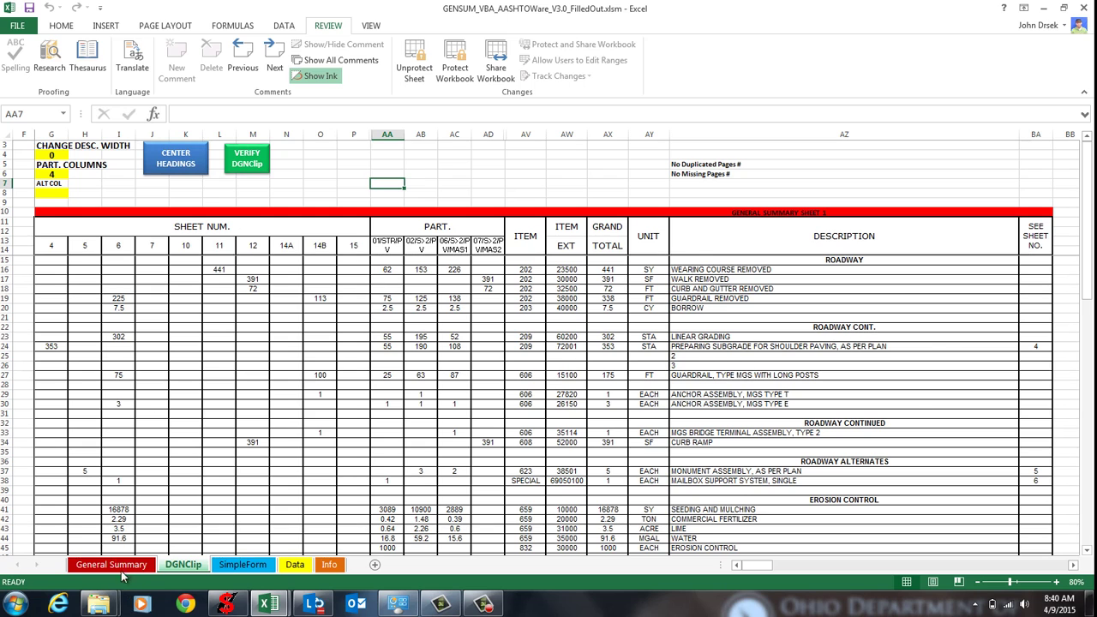
pyautogui.click(123, 567)
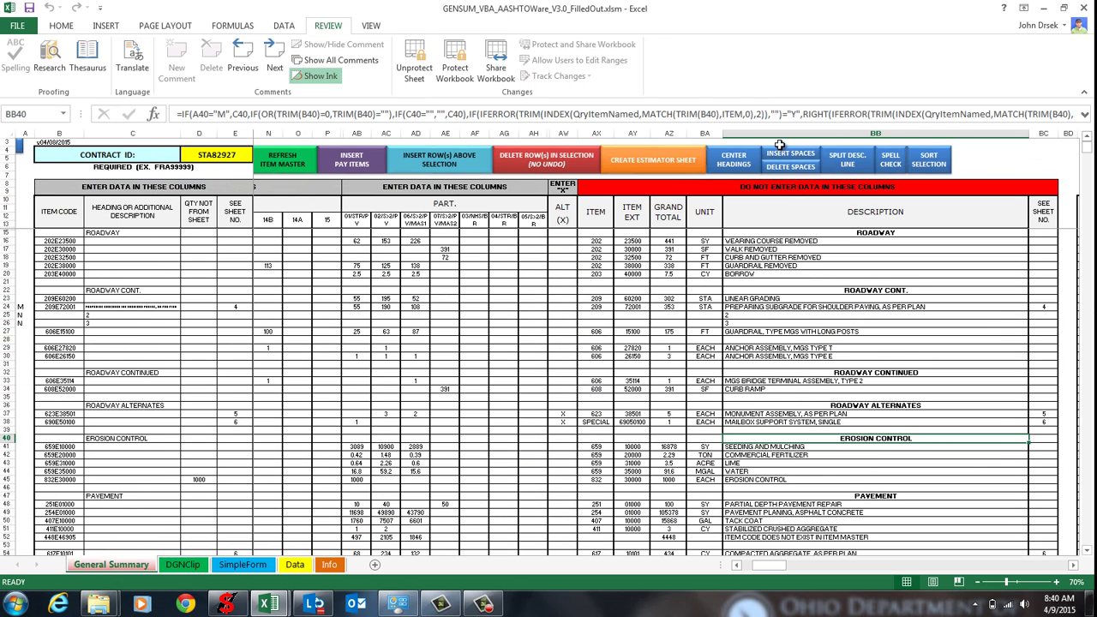
# Attempt Delete Spaces from cell AF21, cancel the formulas-to-values prompt, and move along row 20
pyautogui.click(470, 284)
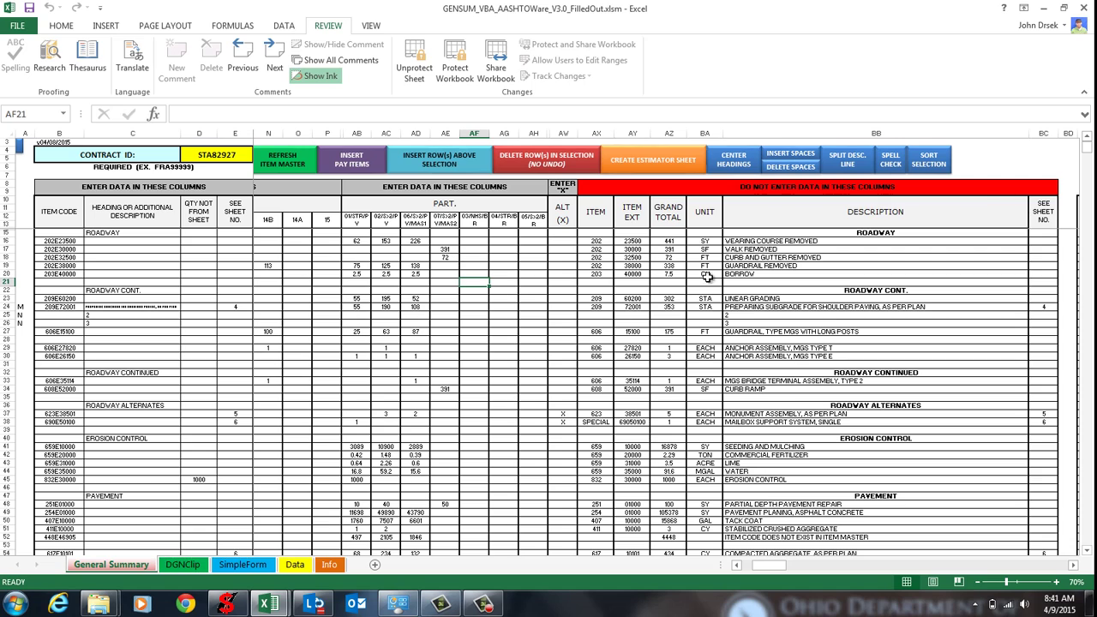
pyautogui.click(775, 167)
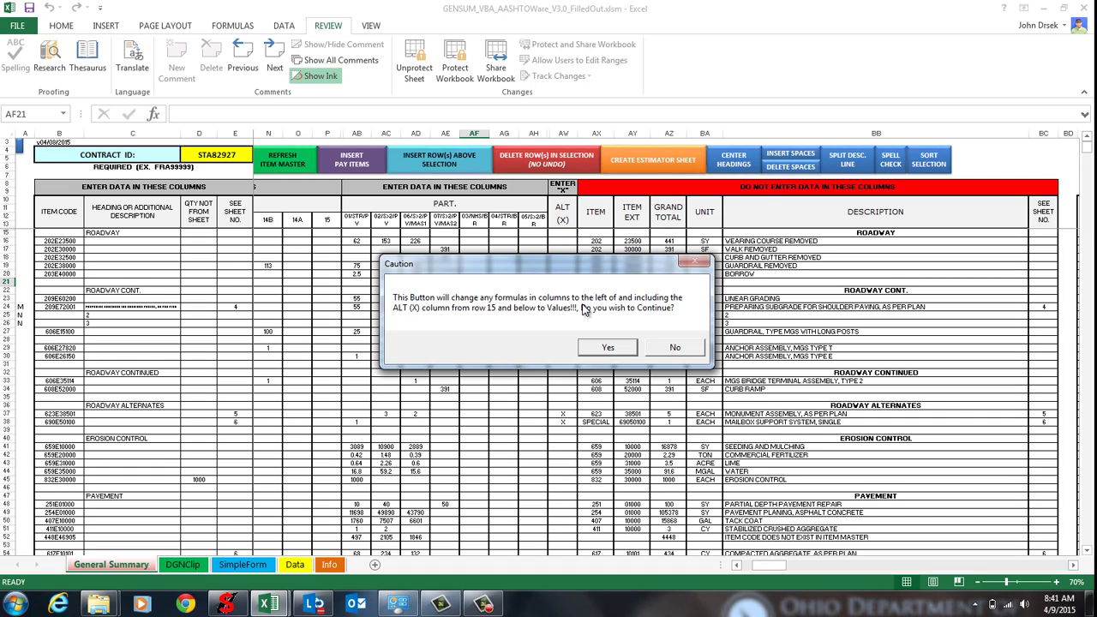
pyautogui.click(670, 348)
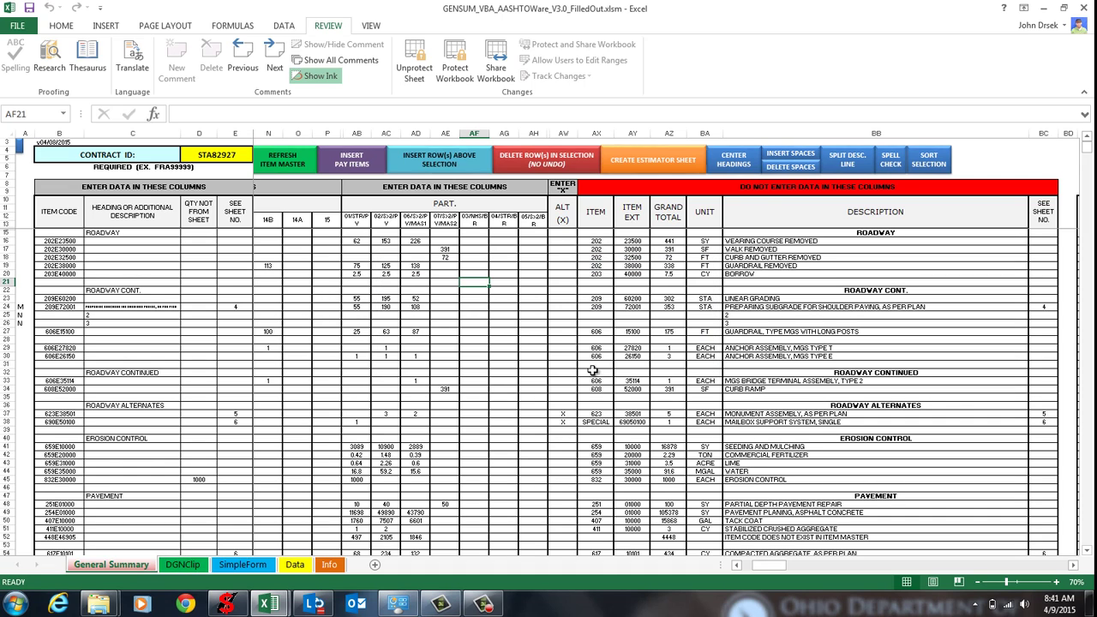
pyautogui.click(473, 274)
pyautogui.press('Left')
pyautogui.press('Left')
pyautogui.press('Left')
pyautogui.press('Left')
pyautogui.press('Left')
pyautogui.press('Left')
pyautogui.press('Left')
pyautogui.press('Left')
pyautogui.press('Left')
pyautogui.press('Left')
pyautogui.press('Left')
pyautogui.press('Left')
pyautogui.press('Left')
pyautogui.press('Left')
pyautogui.press('Left')
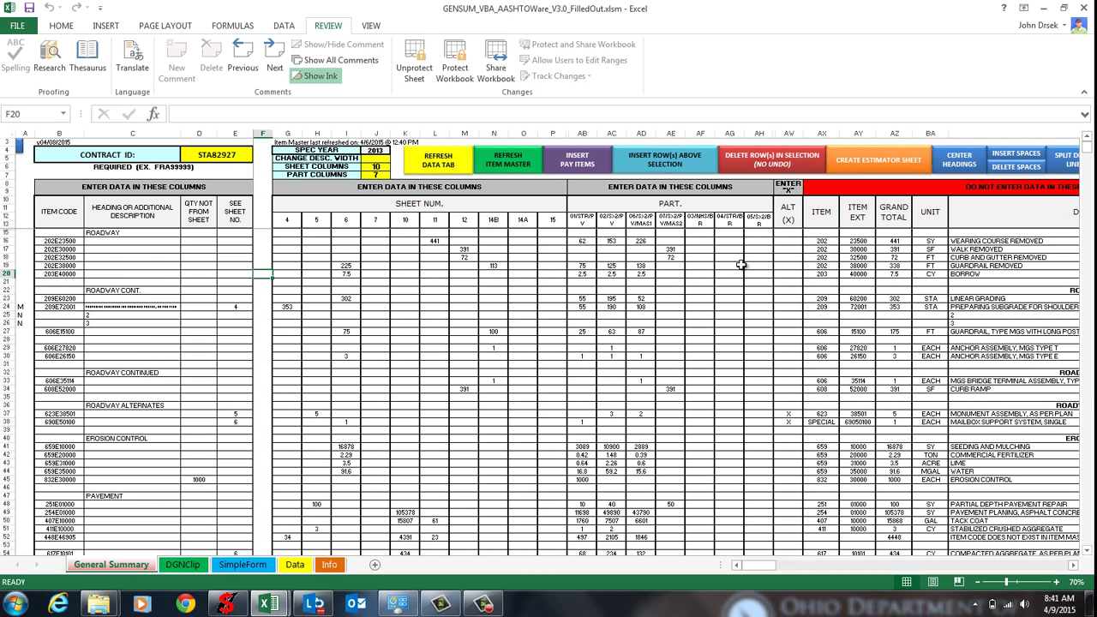
# Delete the blank rows within the Roadway block from row 15, accepting conversion of formulas to values
pyautogui.moveTo(771, 224); pyautogui.dragTo(313, 349)
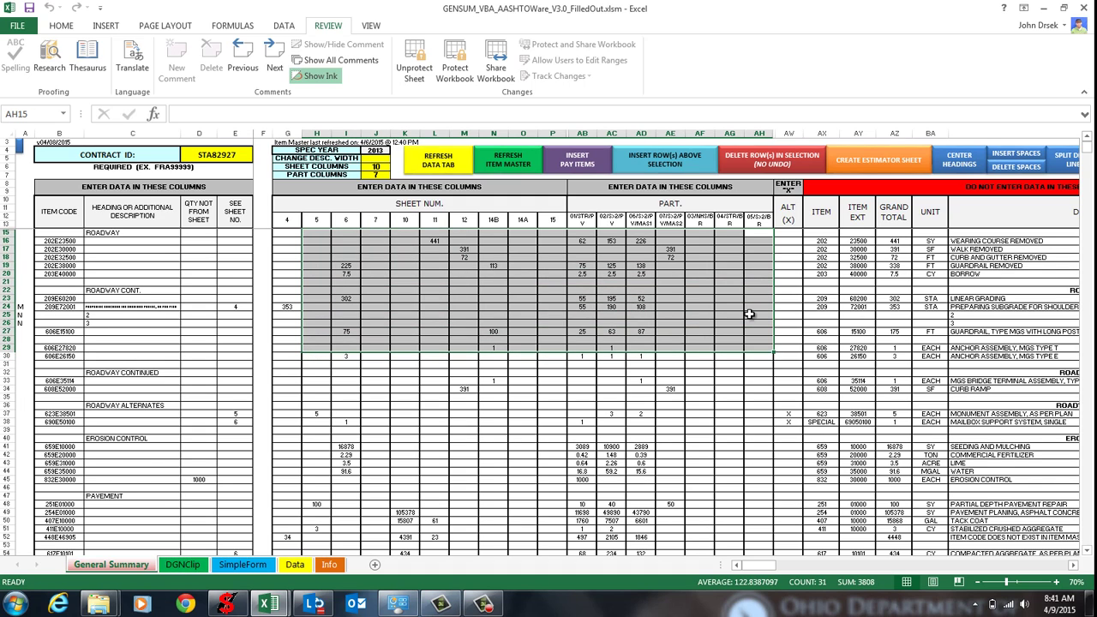
pyautogui.click(1014, 168)
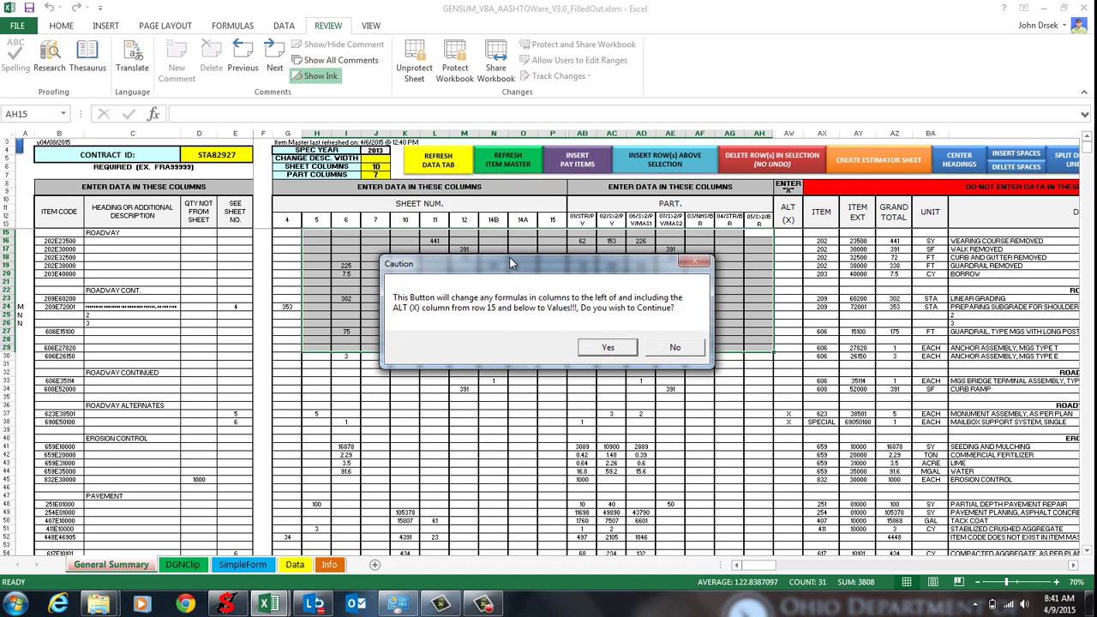
pyautogui.click(613, 347)
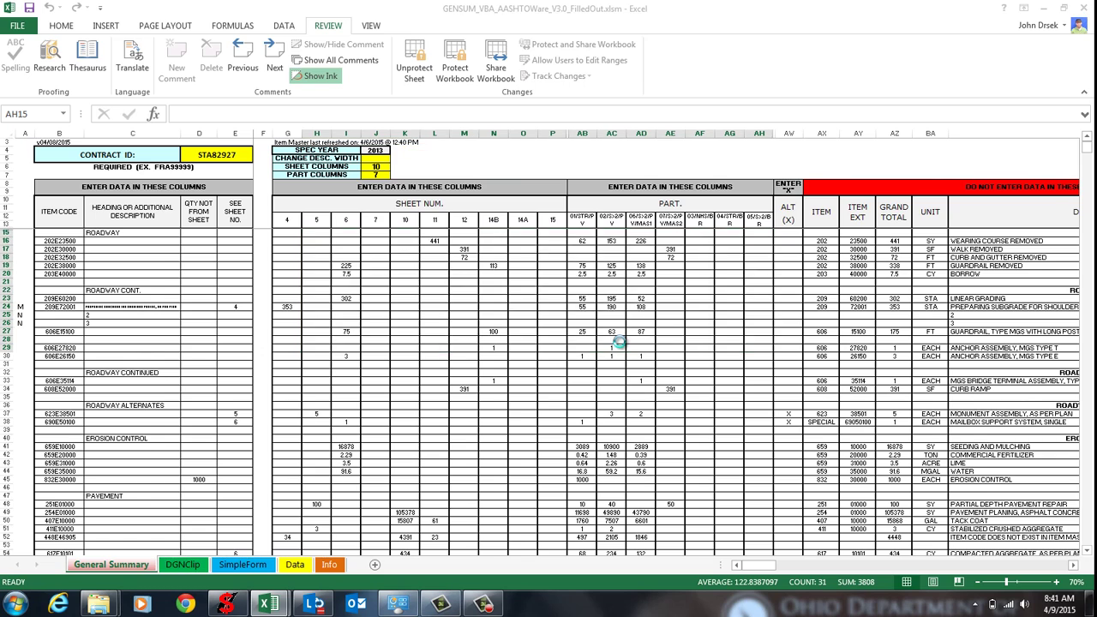
pyautogui.click(561, 343)
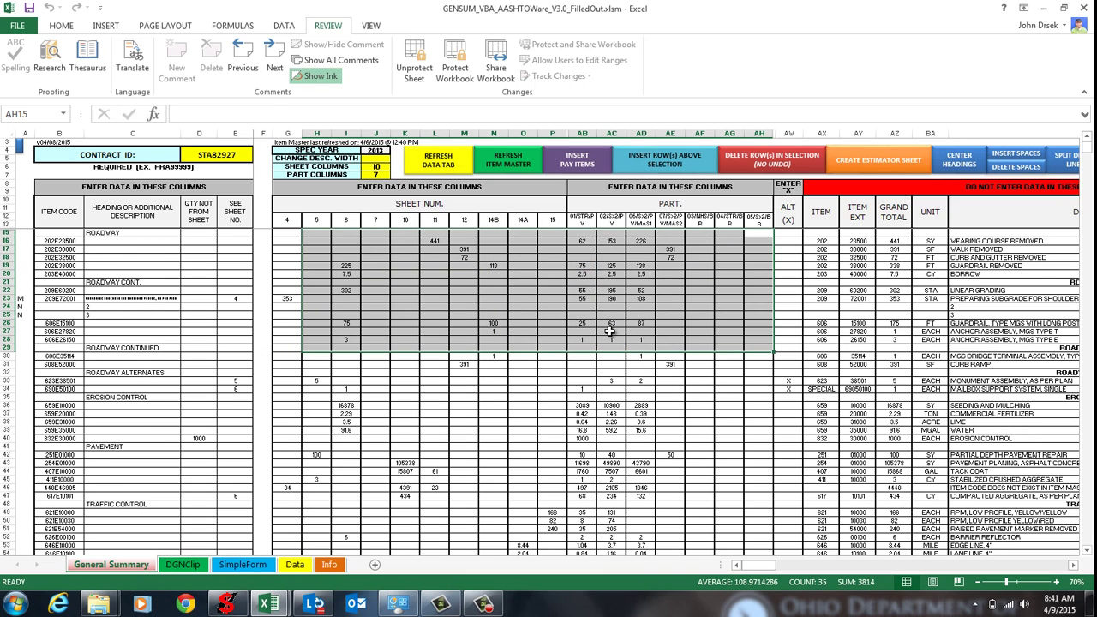
pyautogui.click(815, 372)
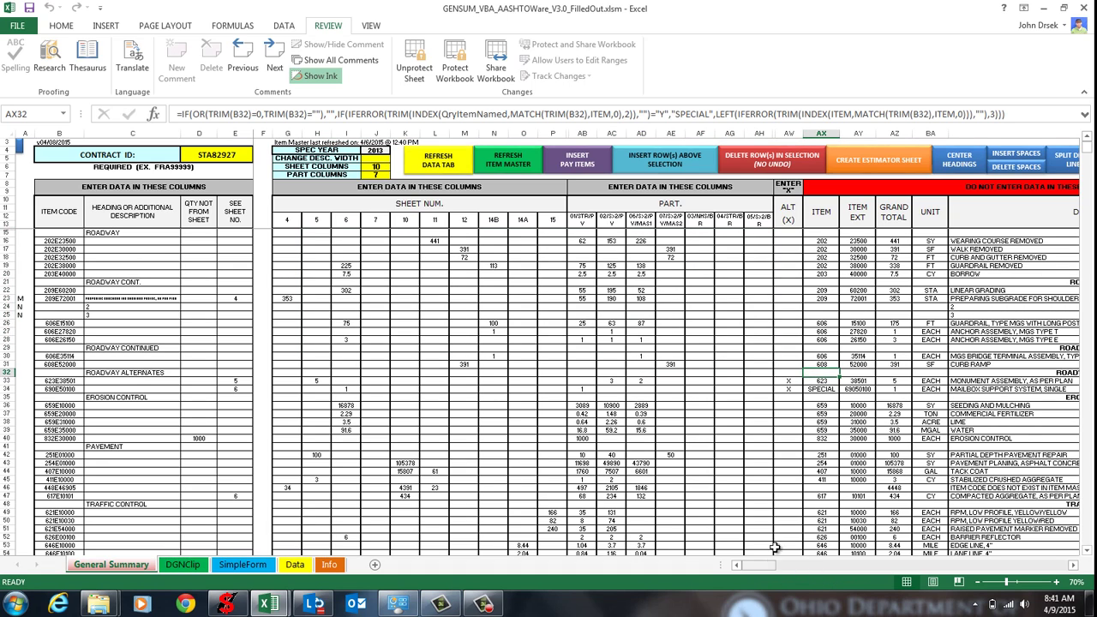
# Run Insert Spaces with 'Add Spaces every 5 items', accepting conversion of formulas to values
pyautogui.click(1009, 161)
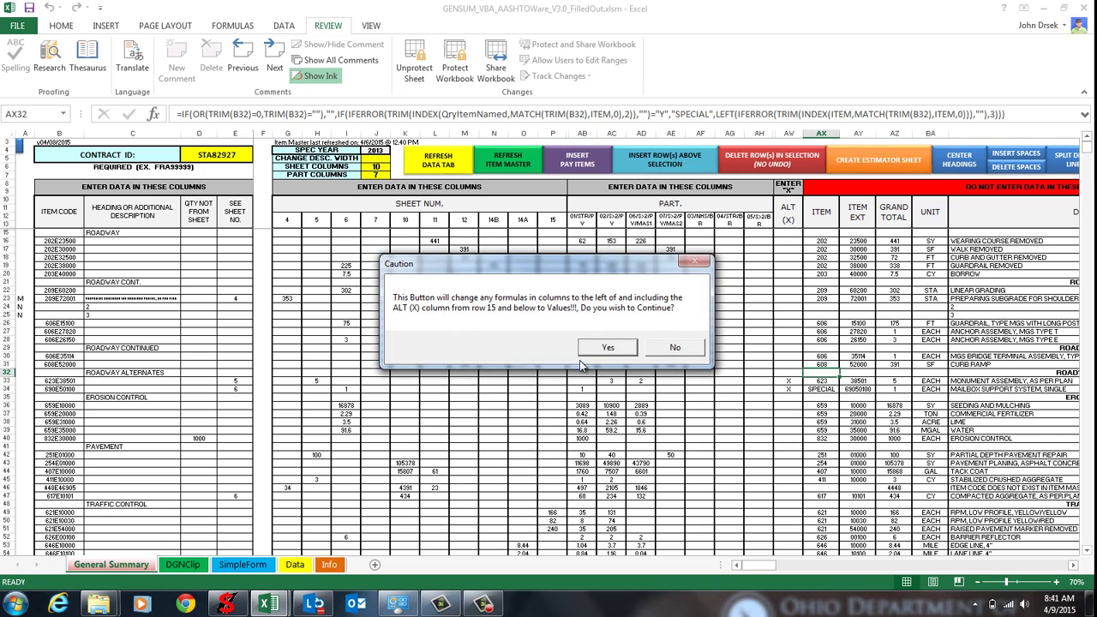
pyautogui.click(604, 348)
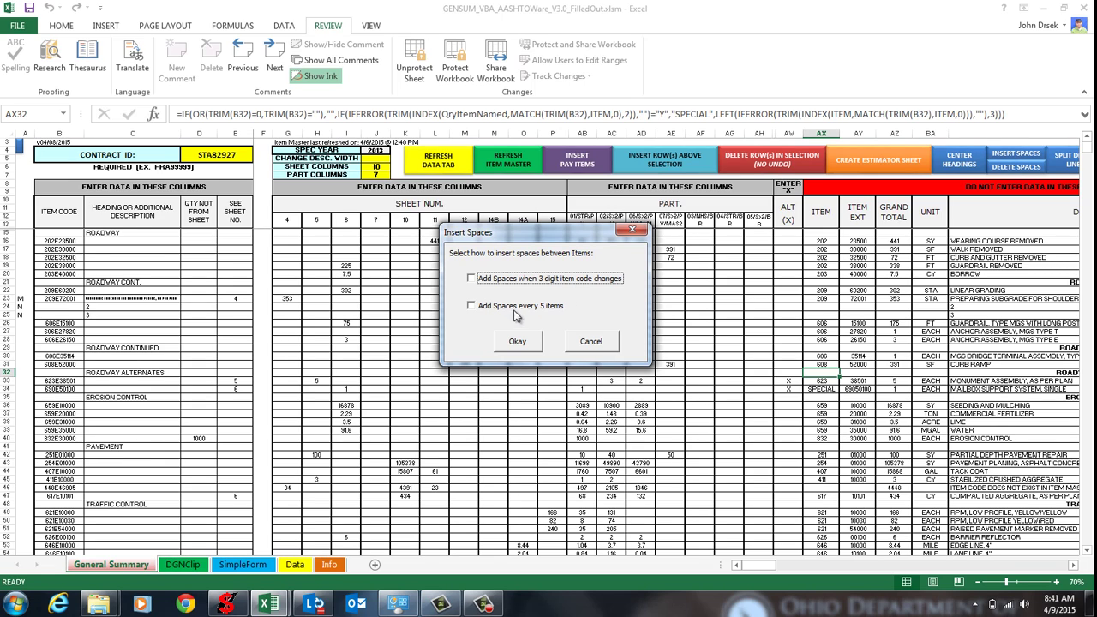
pyautogui.click(471, 310)
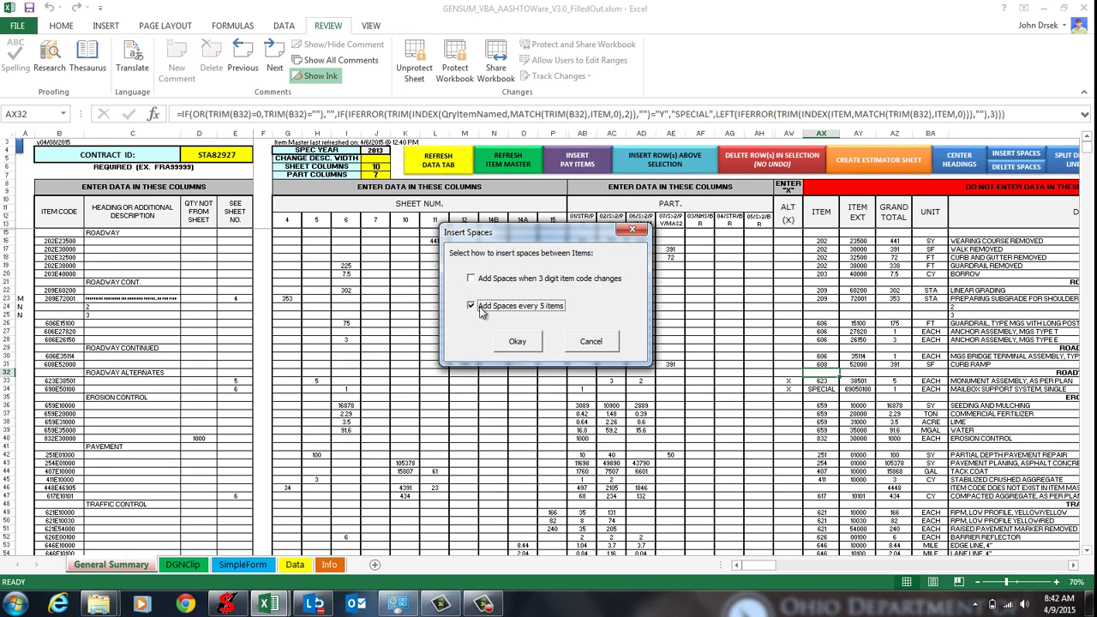
pyautogui.click(531, 343)
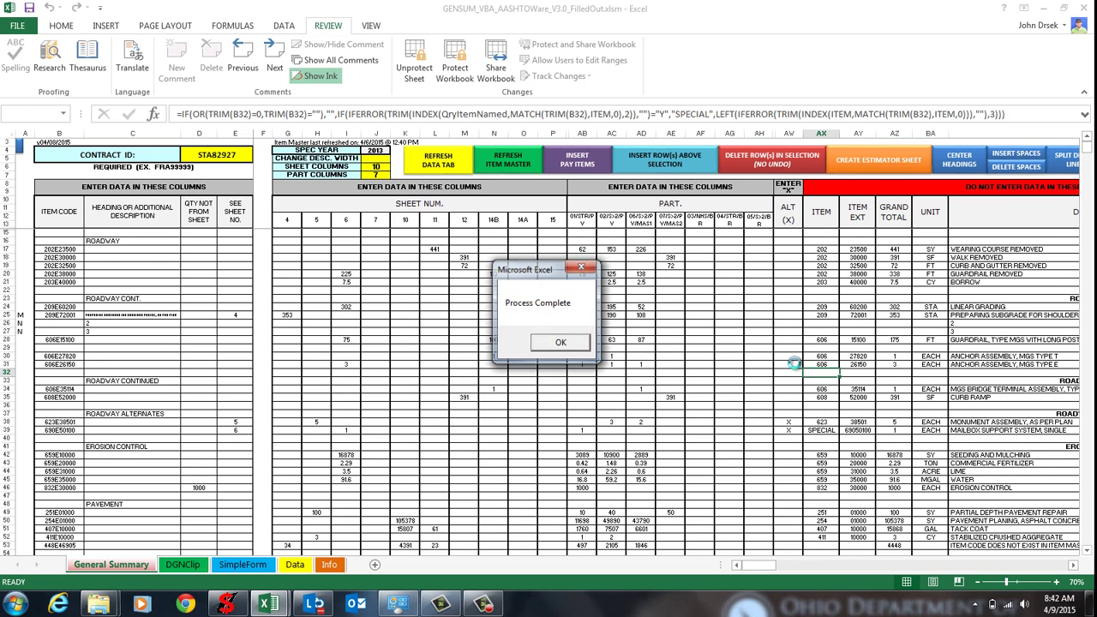
pyautogui.click(547, 343)
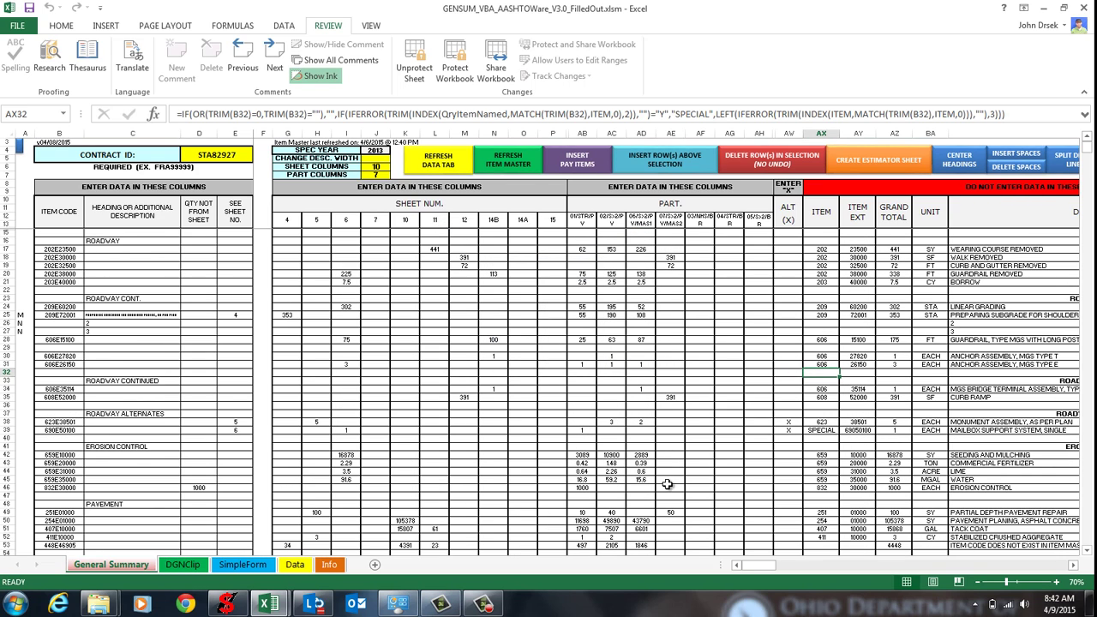
pyautogui.hscroll(9, 1072, 568)
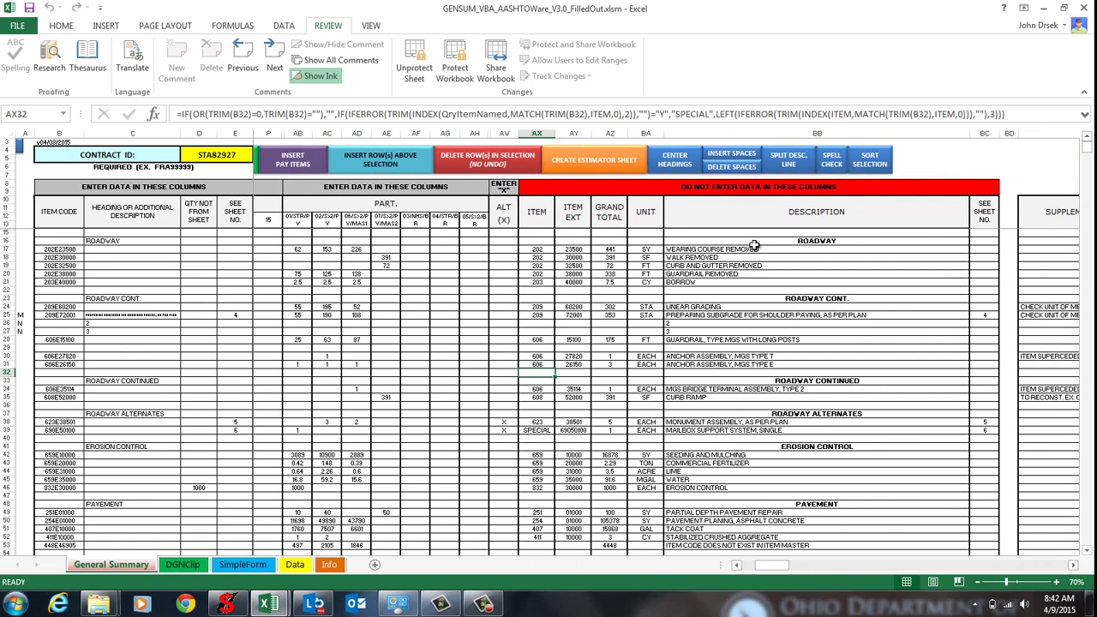
# Review the new blank row 22, the multi-line descriptions, and the ROADWAY ALTERNATES and CURB AND GUTTER REMOVED rows
pyautogui.click(764, 290)
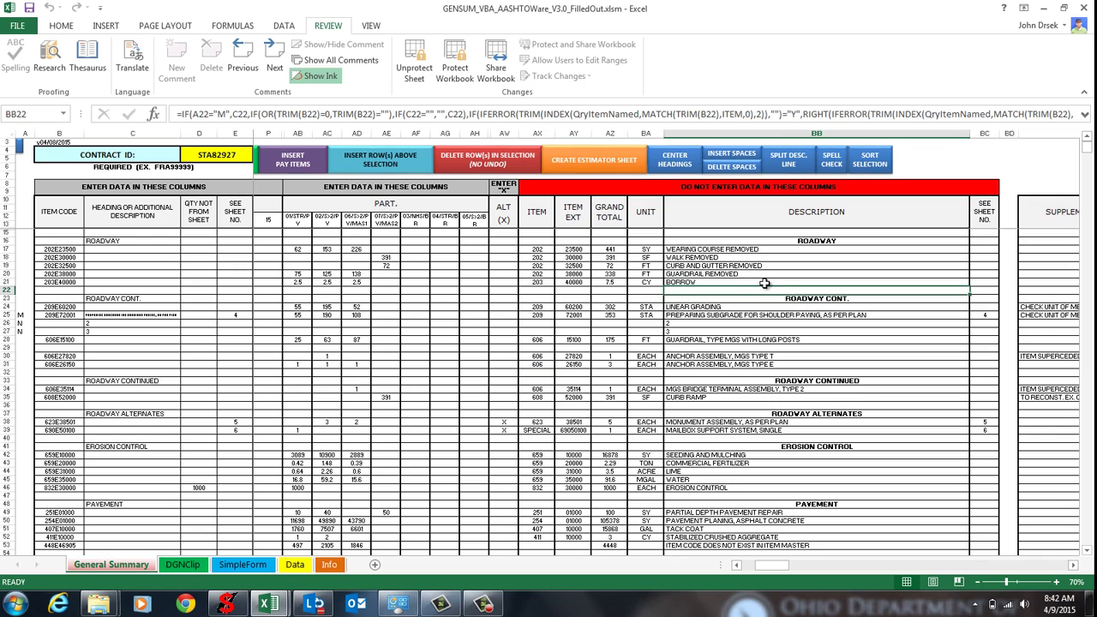
pyautogui.click(766, 298)
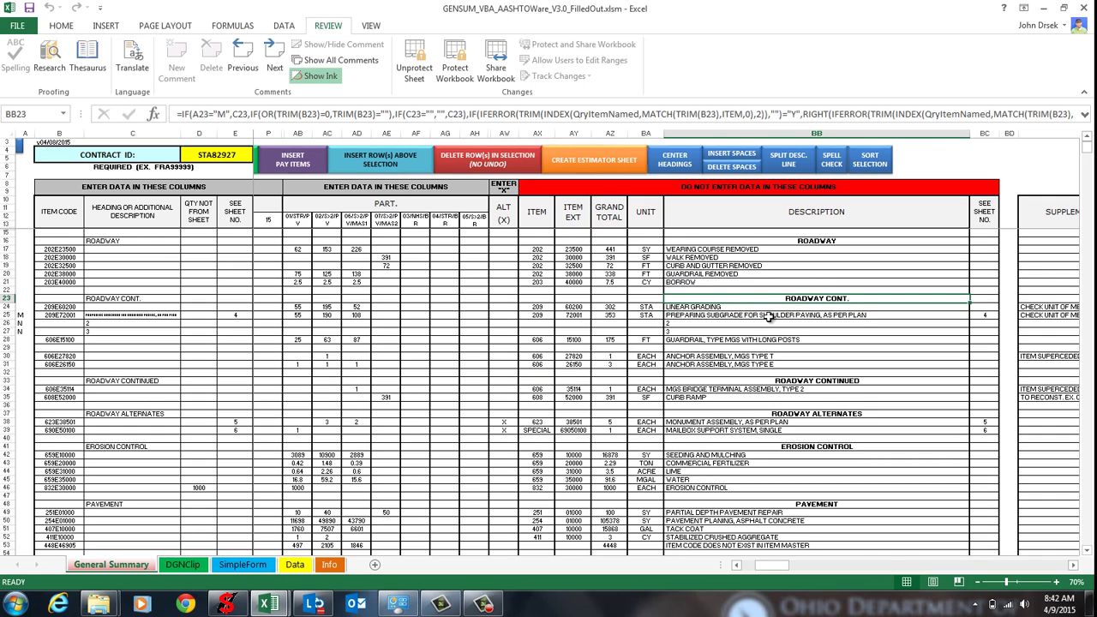
pyautogui.moveTo(702, 334); pyautogui.dragTo(711, 365)
pyautogui.click(707, 355)
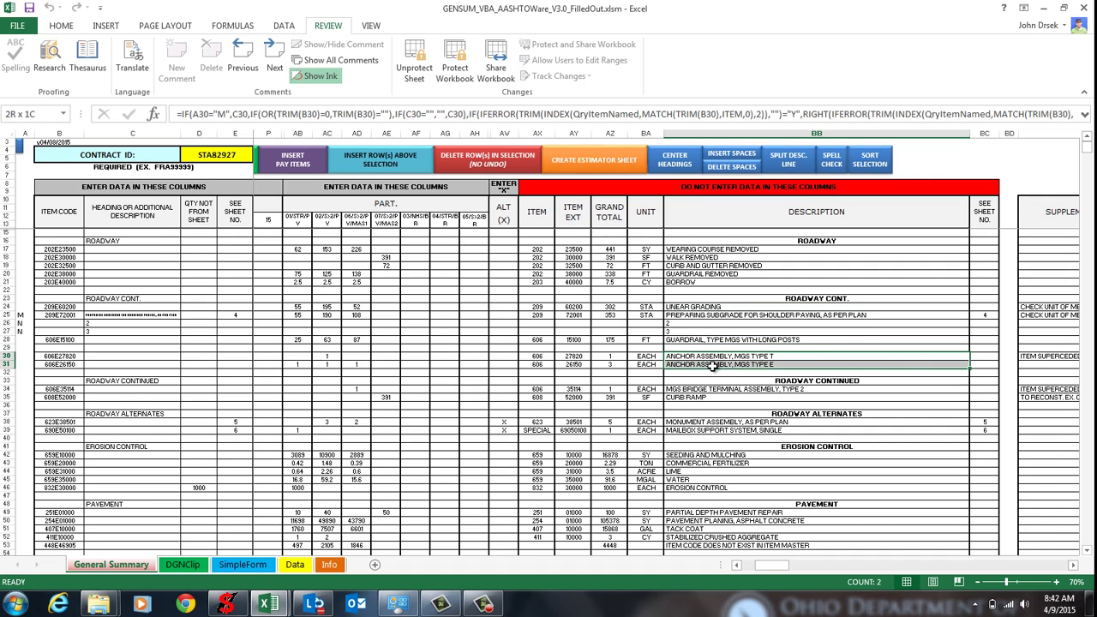
pyautogui.click(733, 416)
pyautogui.scroll(-3, 688, 422)
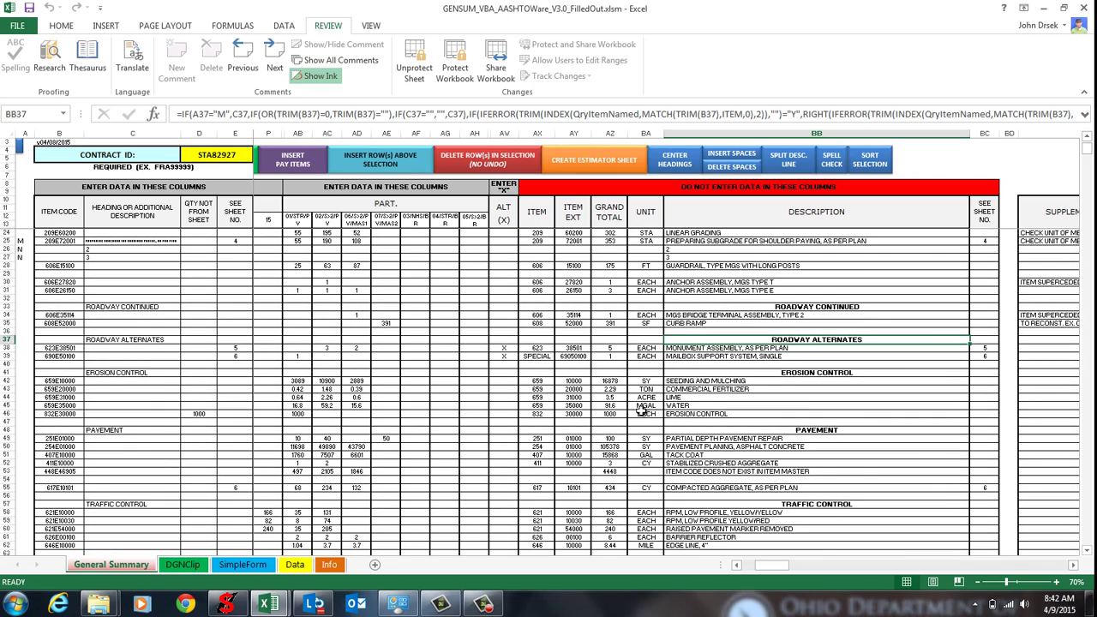
pyautogui.scroll(3, 634, 401)
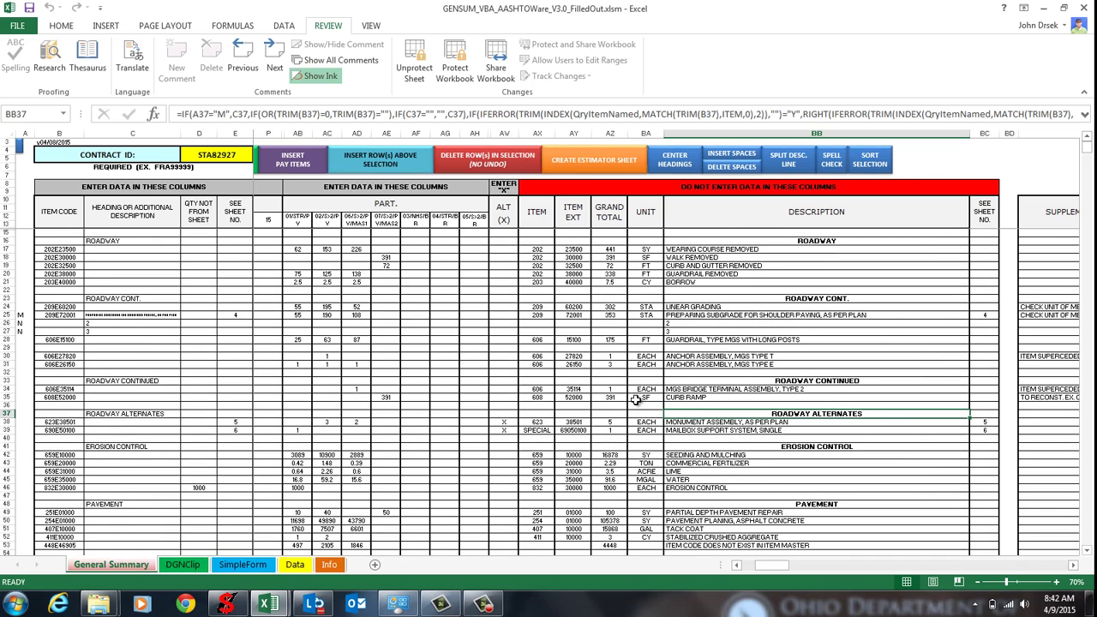
pyautogui.click(832, 267)
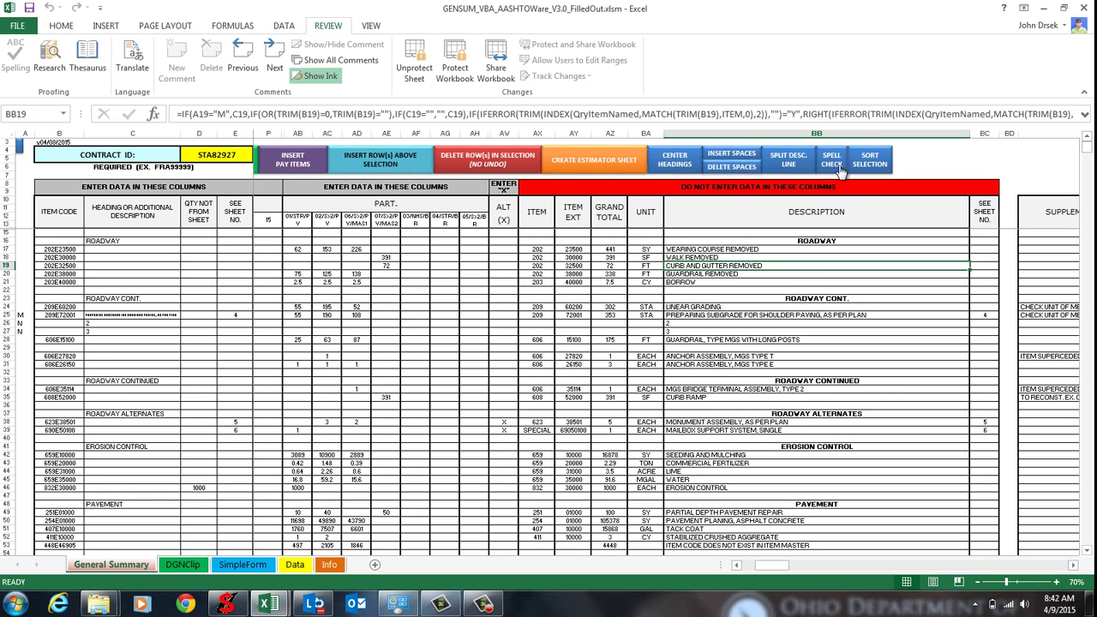
# Insert spacer rows both when the 3-digit item code changes and every 5 items
pyautogui.click(720, 155)
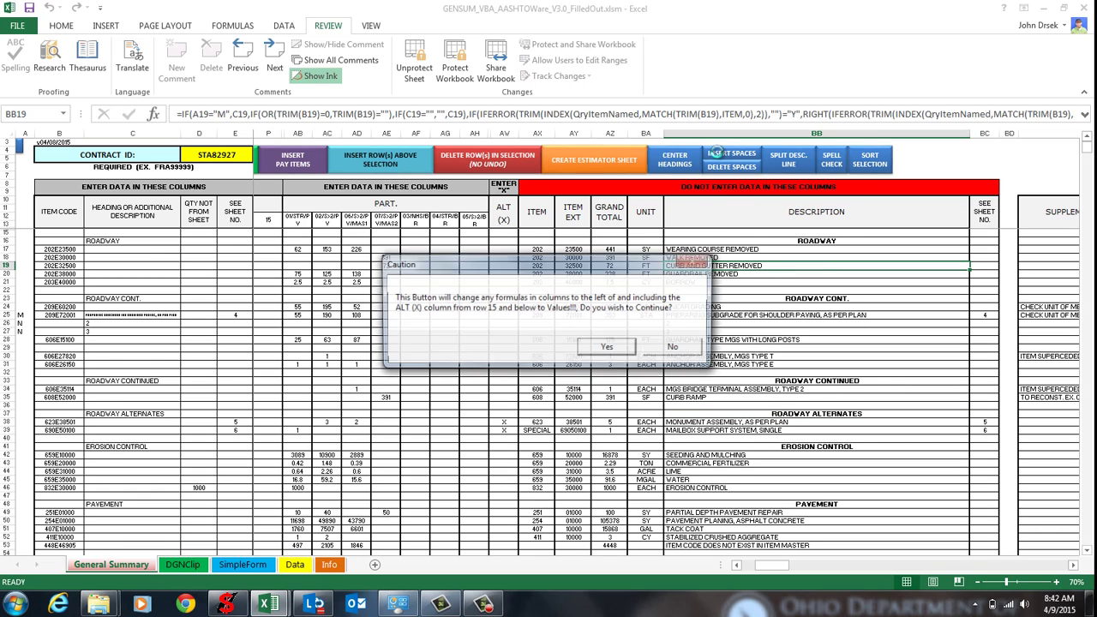
pyautogui.click(627, 353)
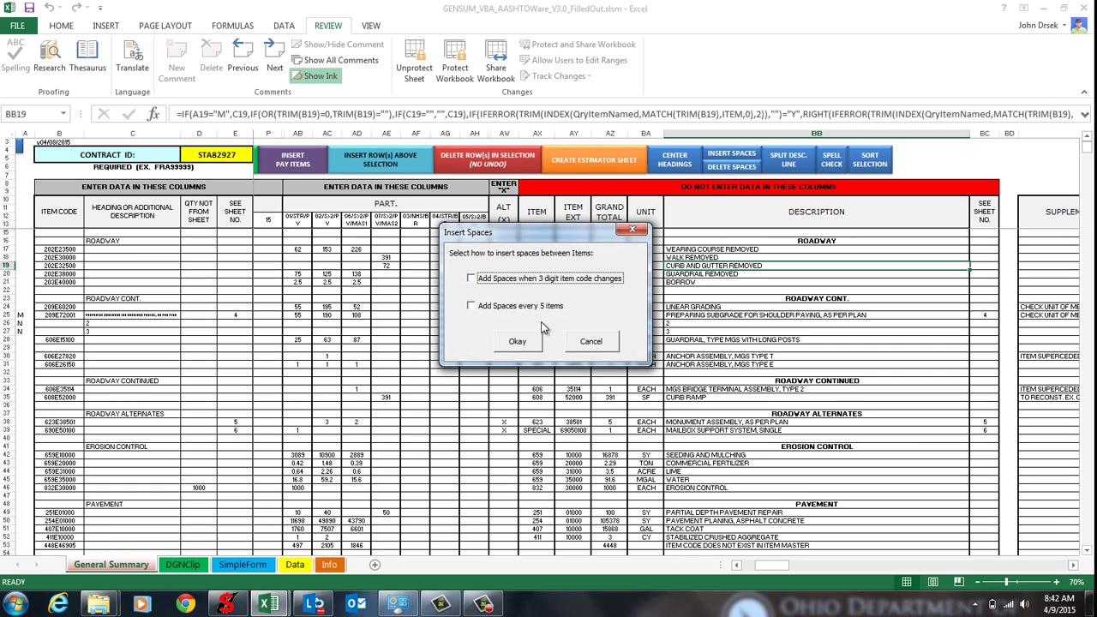
pyautogui.click(471, 279)
pyautogui.click(471, 306)
pyautogui.click(511, 345)
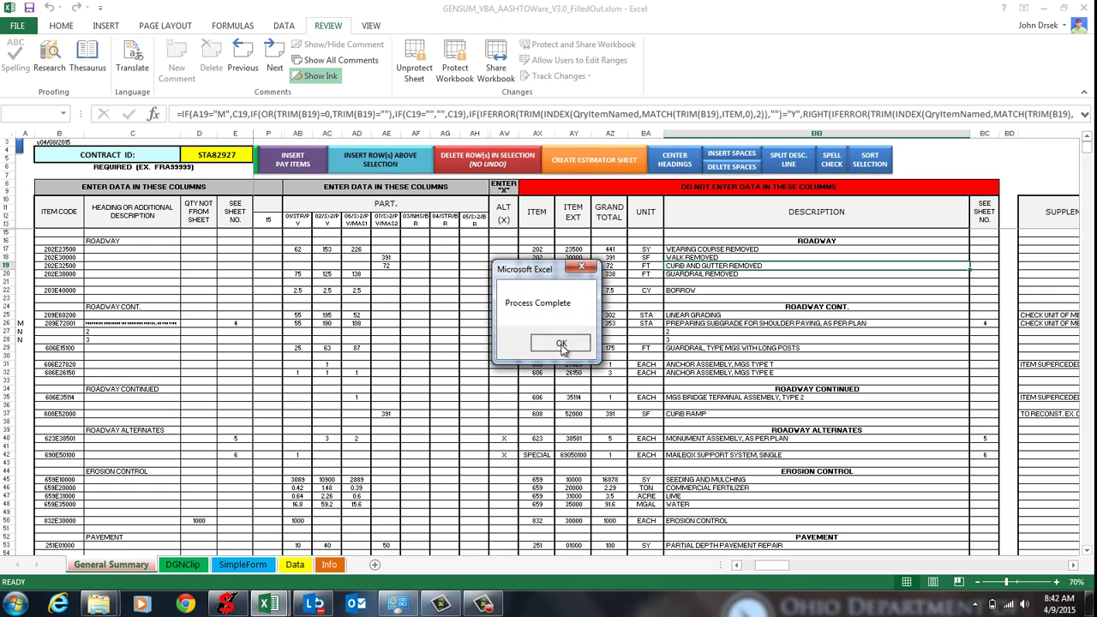
pyautogui.click(560, 342)
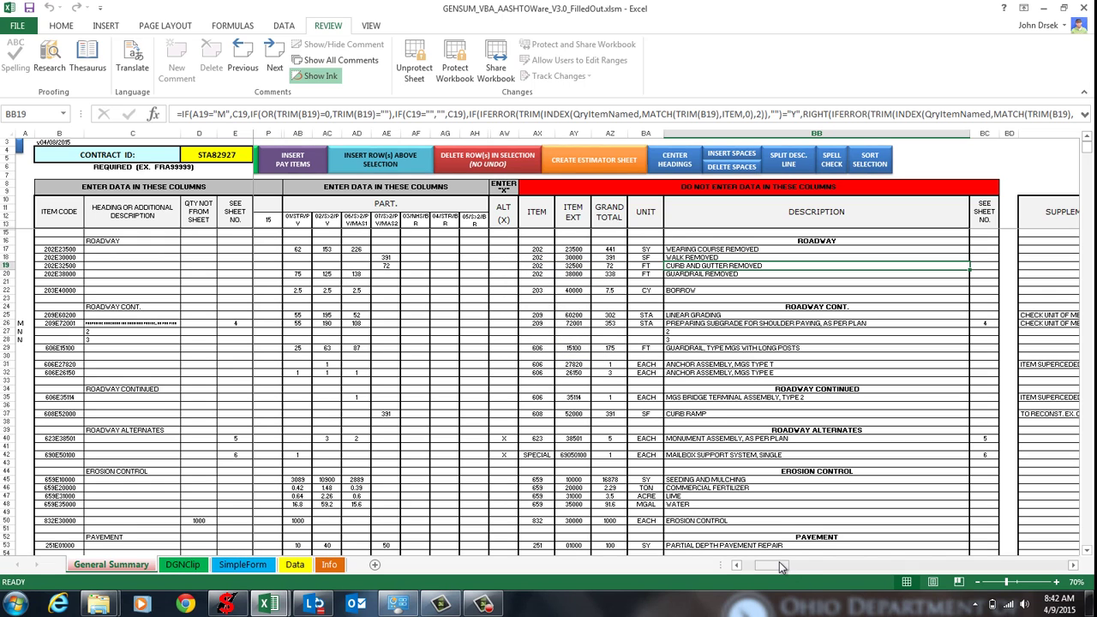
pyautogui.moveTo(783, 564); pyautogui.dragTo(776, 566)
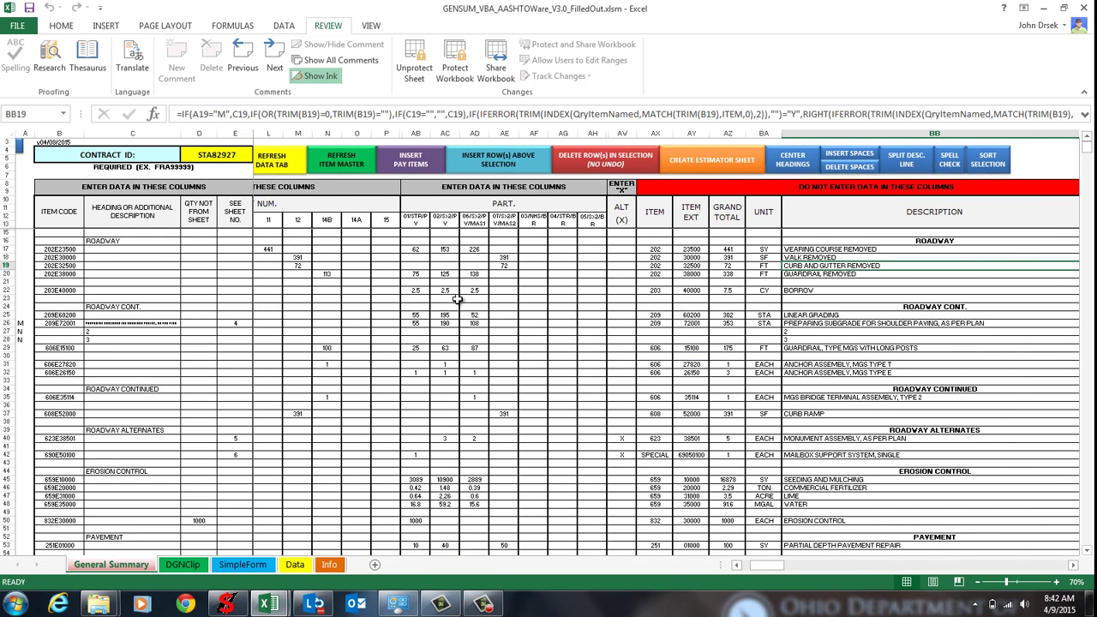
# Check the value 138 in AD20, jump to the top of the sheet, and select the row 26 description
pyautogui.click(493, 257)
pyautogui.click(460, 275)
pyautogui.hotkey('ctrl', 'Home')
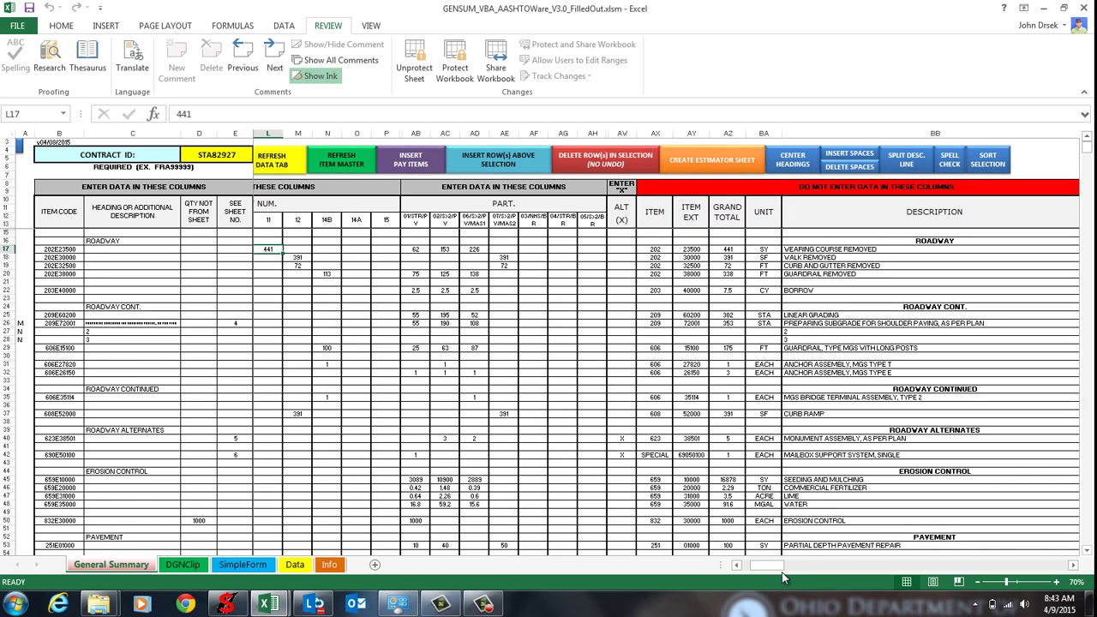
pyautogui.moveTo(784, 573); pyautogui.dragTo(782, 565)
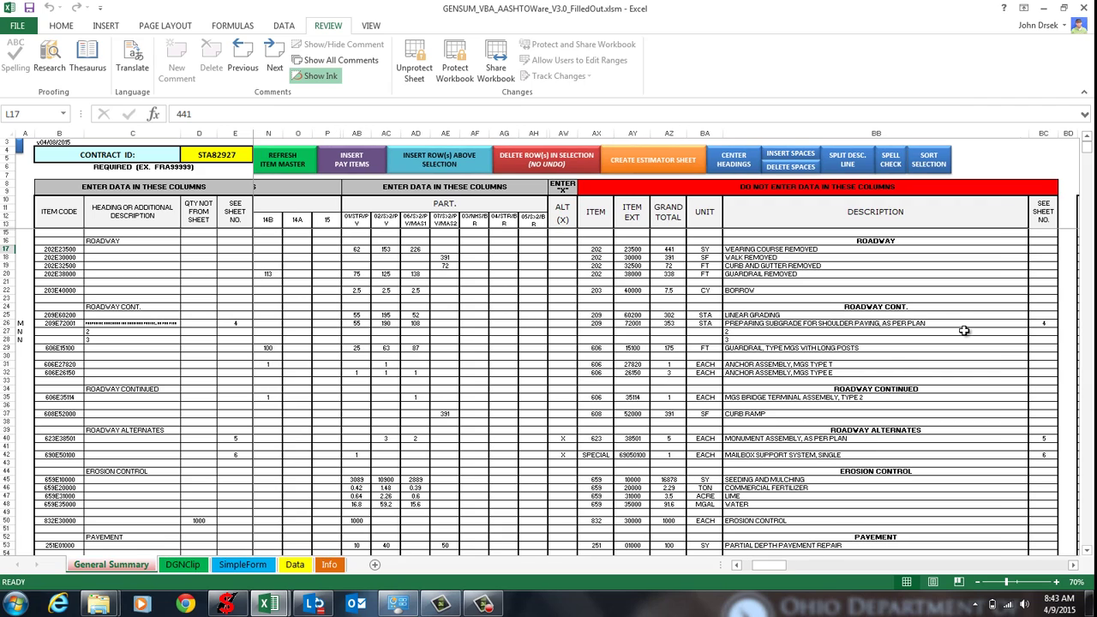
pyautogui.click(927, 323)
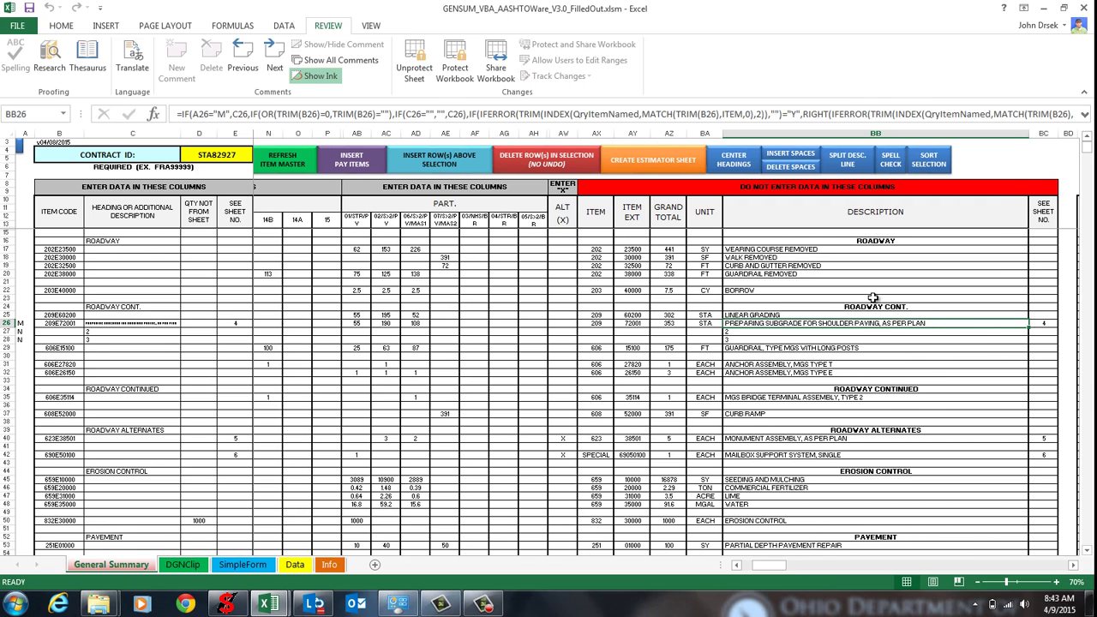
# On DGNClip, review the description width in G4 and sheet-number headings 4–15, then return to General Summary
pyautogui.click(182, 566)
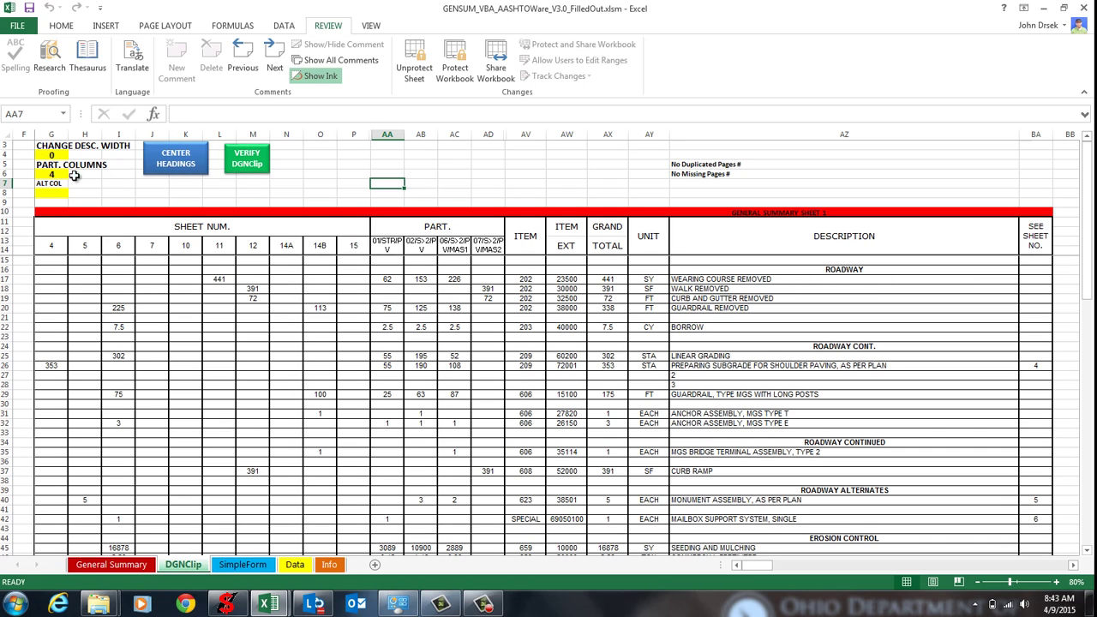
pyautogui.click(68, 156)
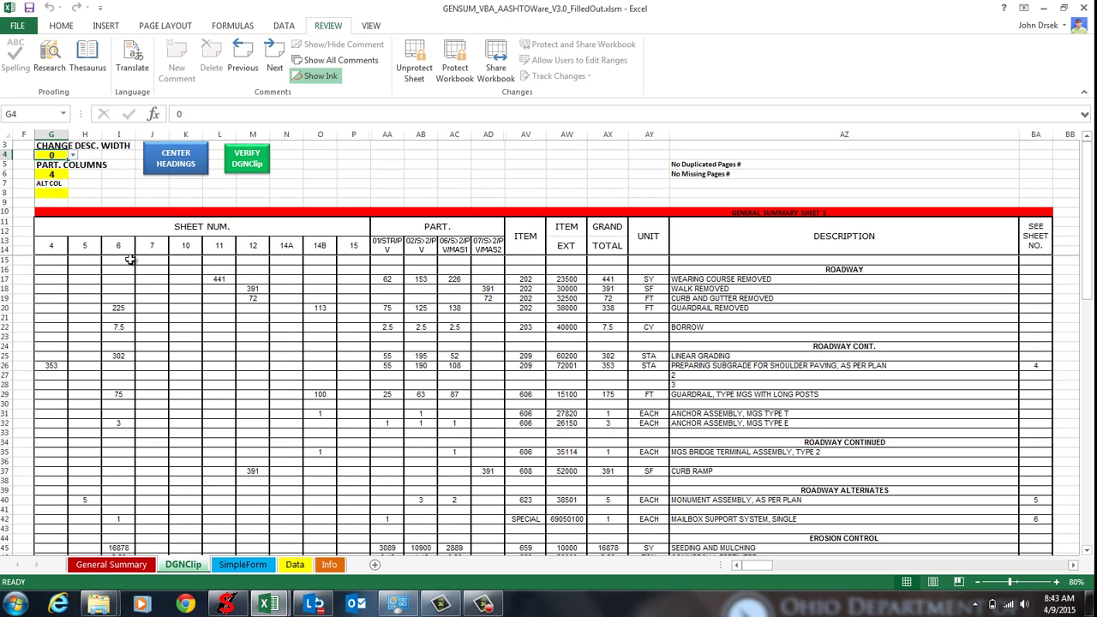
pyautogui.moveTo(52, 246); pyautogui.dragTo(356, 246)
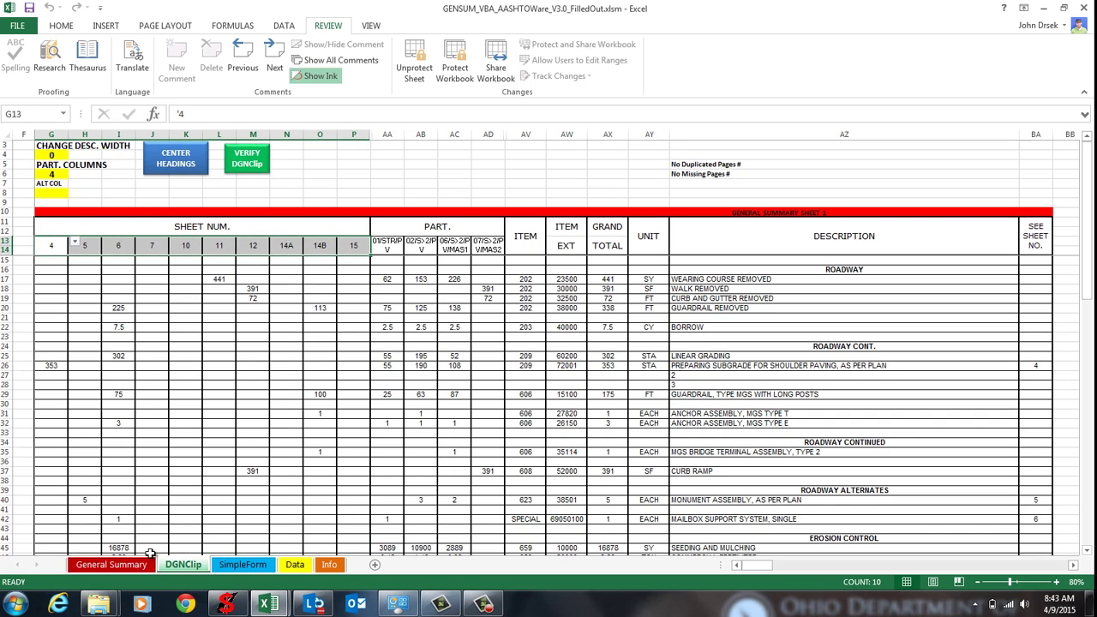
pyautogui.click(111, 566)
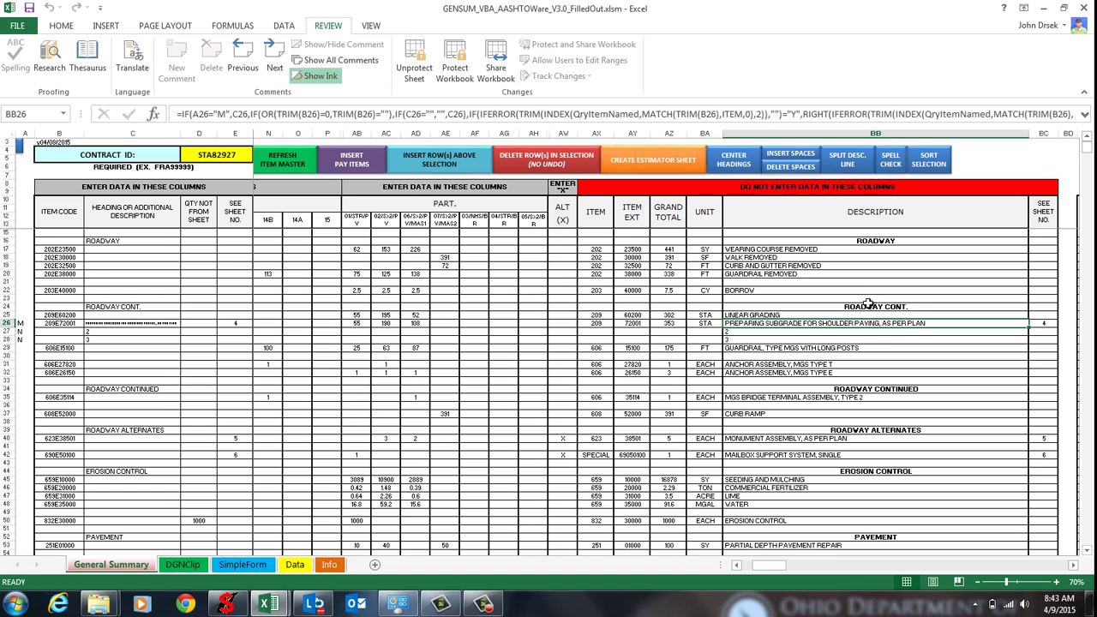
# Split the row 26 Preparing Subgrade description across two lines, removing PER PLAN from line 1
pyautogui.click(882, 348)
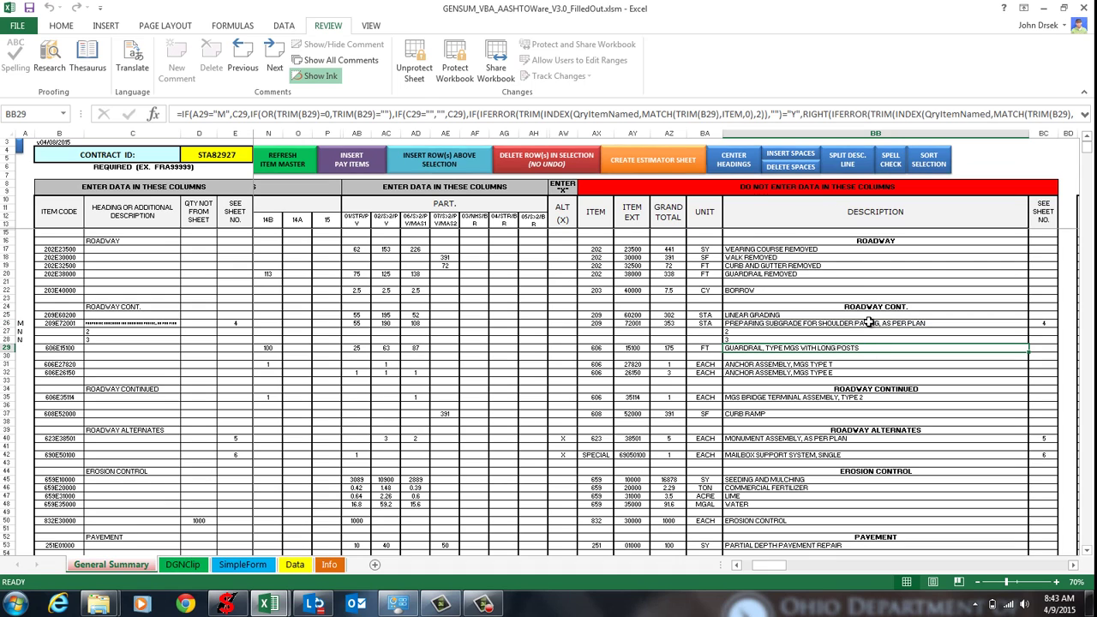
pyautogui.click(876, 323)
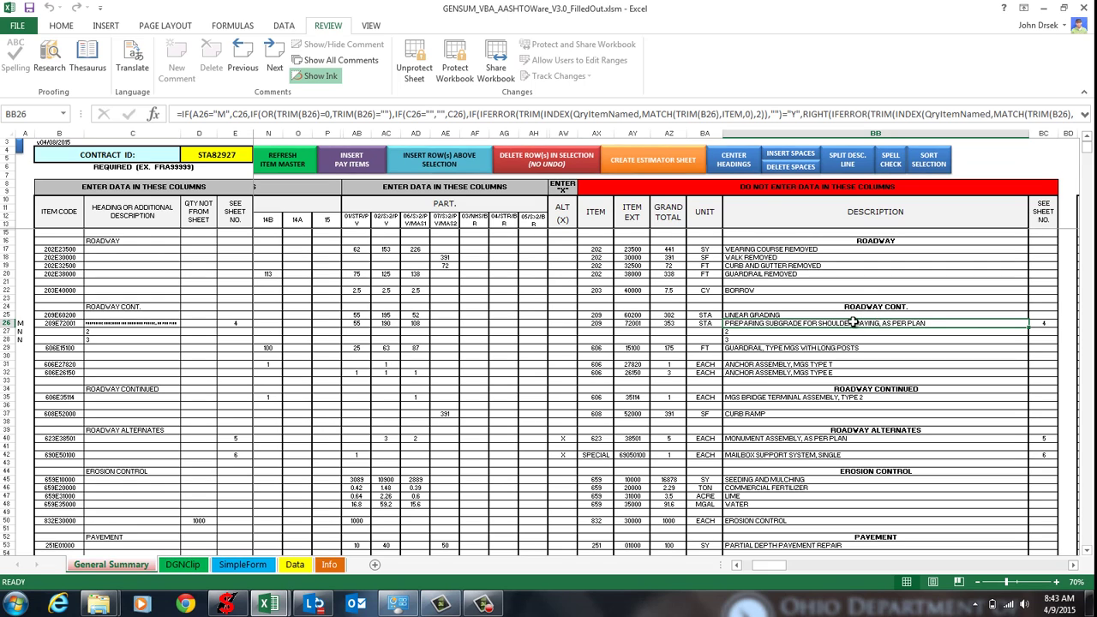
pyautogui.click(847, 163)
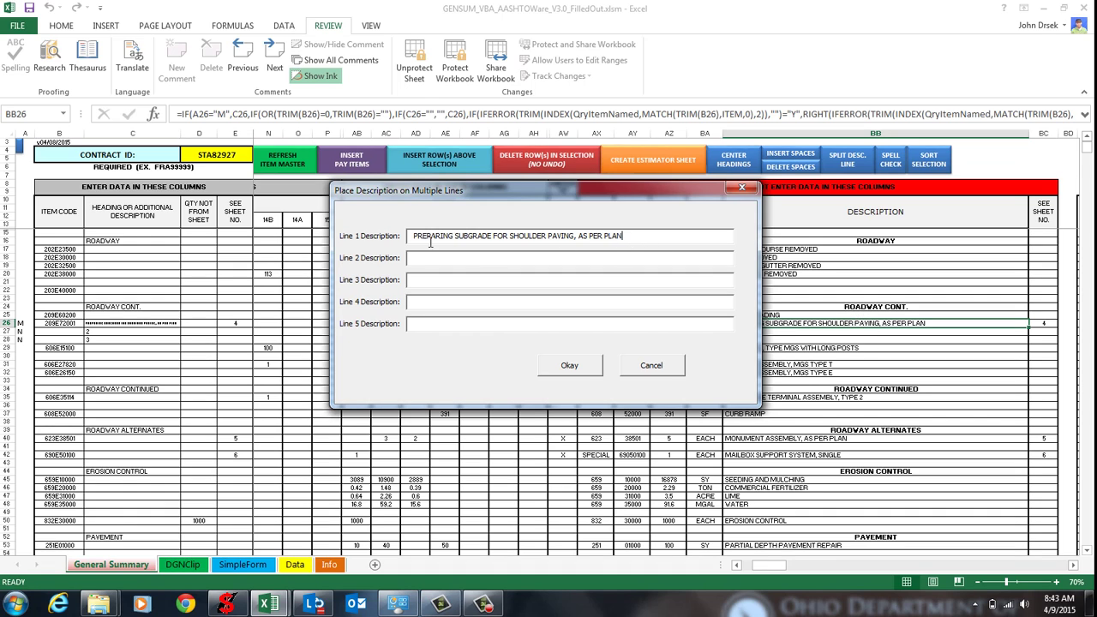
pyautogui.moveTo(626, 235); pyautogui.dragTo(589, 233)
pyautogui.press('BackSpace')
pyautogui.click(597, 366)
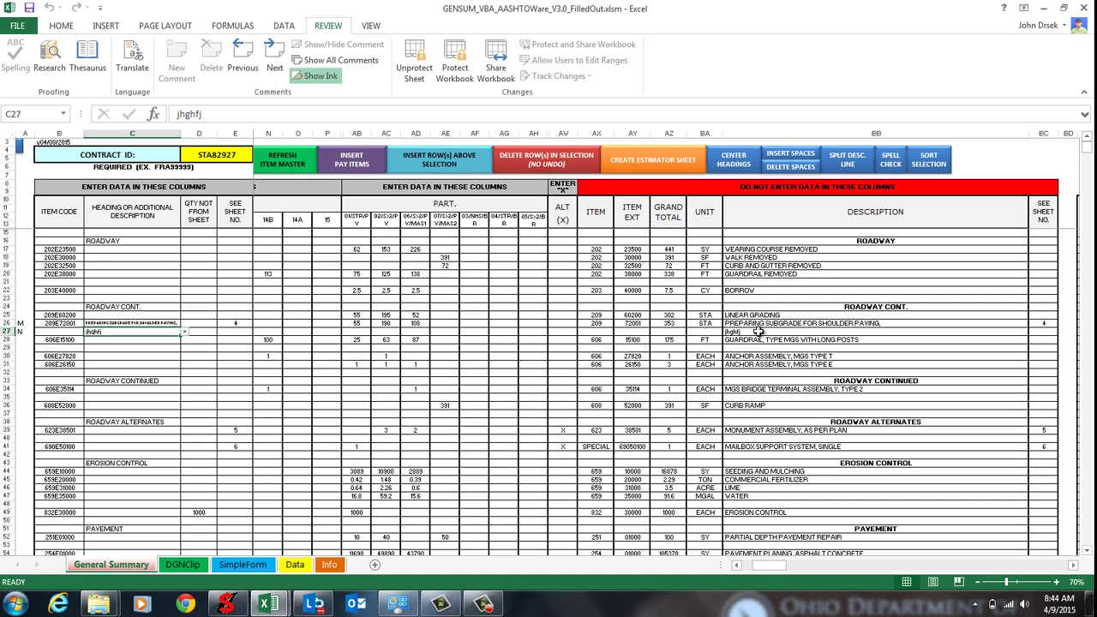
pyautogui.click(755, 332)
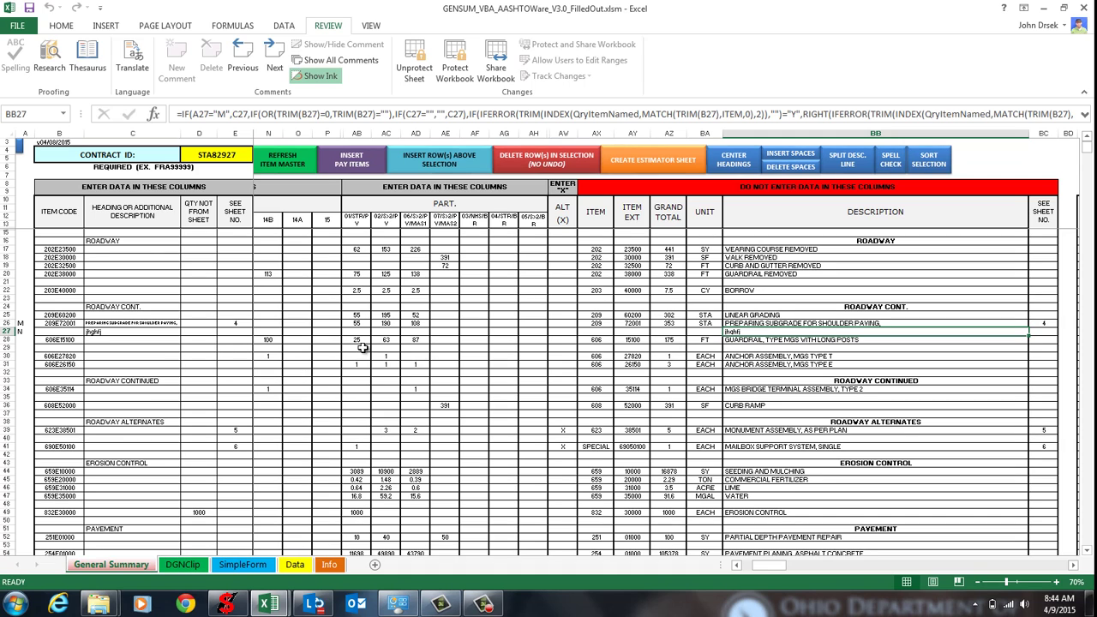
pyautogui.press('Left')
pyautogui.press('Left')
pyautogui.press('Left')
pyautogui.press('Left')
pyautogui.press('Left')
pyautogui.press('Left')
pyautogui.press('Left')
pyautogui.press('Left')
pyautogui.press('Left')
pyautogui.press('Left')
pyautogui.press('Left')
pyautogui.press('Left')
pyautogui.press('Left')
pyautogui.press('Left')
pyautogui.press('Left')
pyautogui.press('Left')
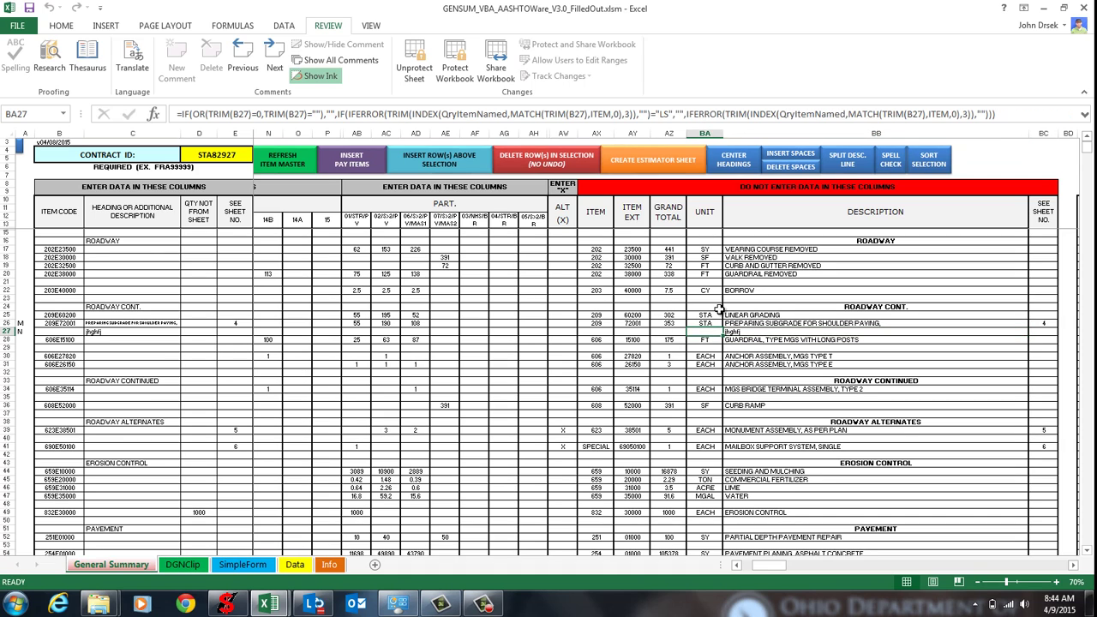
pyautogui.press('Left')
pyautogui.press('Left')
pyautogui.press('Left')
pyautogui.press('Left')
pyautogui.press('Left')
pyautogui.press('Left')
pyautogui.press('Left')
pyautogui.press('Left')
pyautogui.press('Left')
pyautogui.press('Left')
pyautogui.press('Left')
pyautogui.press('Left')
pyautogui.press('Left')
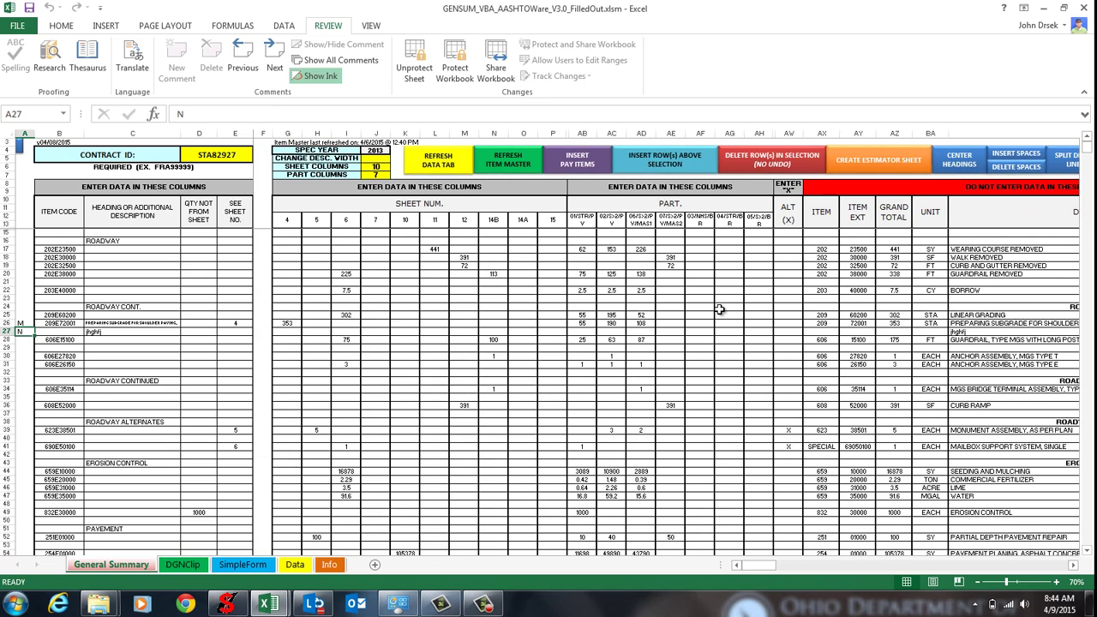
pyautogui.press('Up')
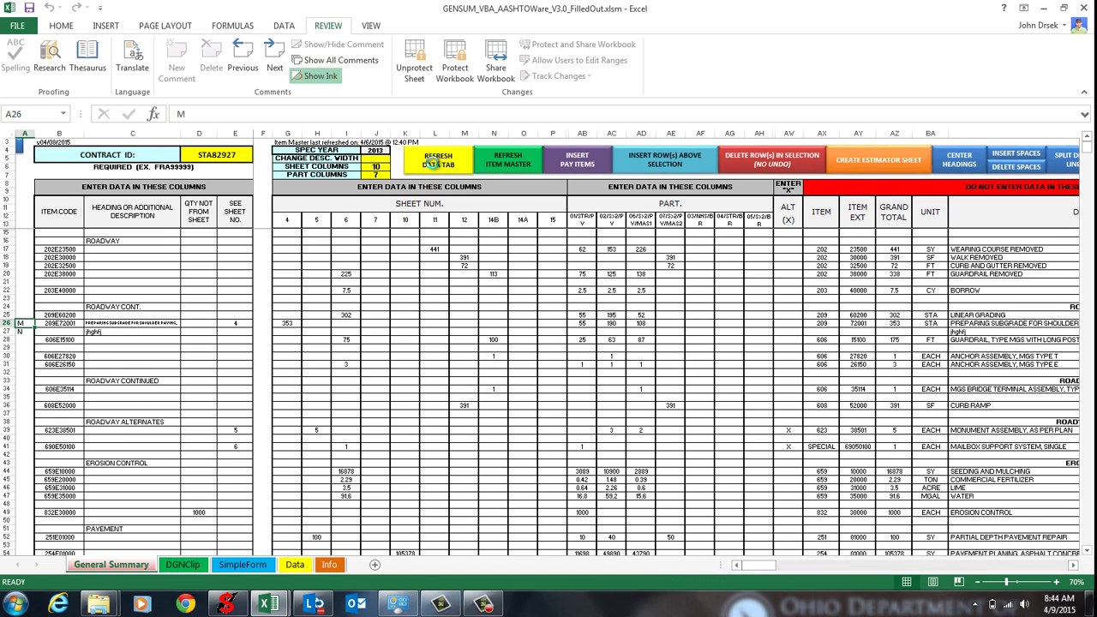
# Rebuild the Data sheet and confirm E8 shows the combined Preparing Subgrade description, then return to General Summary
pyautogui.click(435, 162)
pyautogui.click(559, 345)
pyautogui.click(294, 565)
pyautogui.scroll(13, 284, 446)
pyautogui.scroll(5, 207, 365)
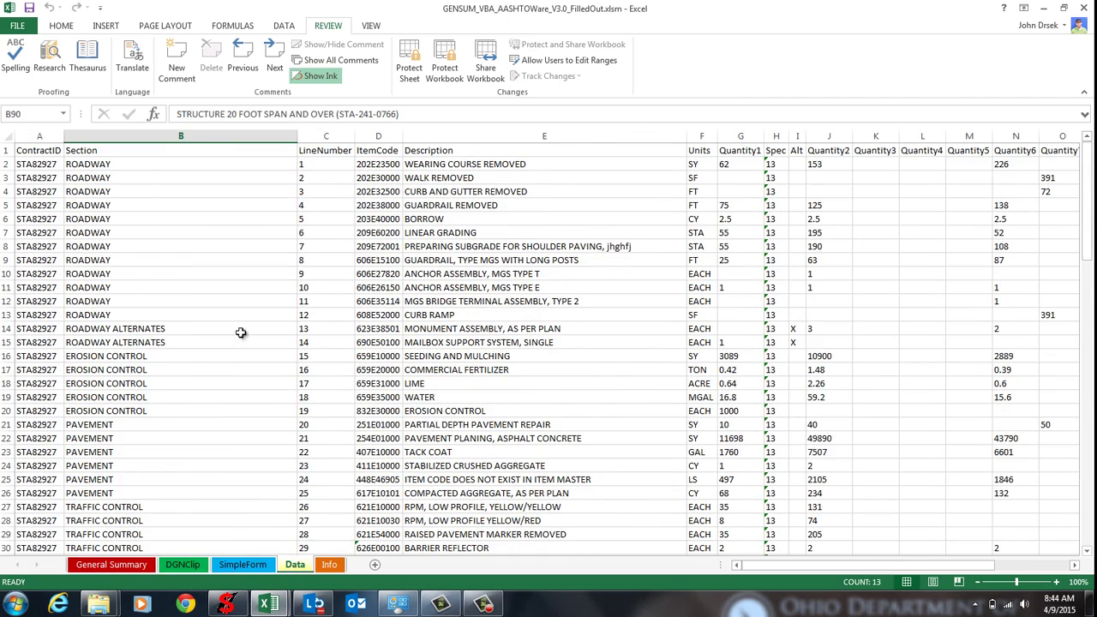
pyautogui.click(525, 249)
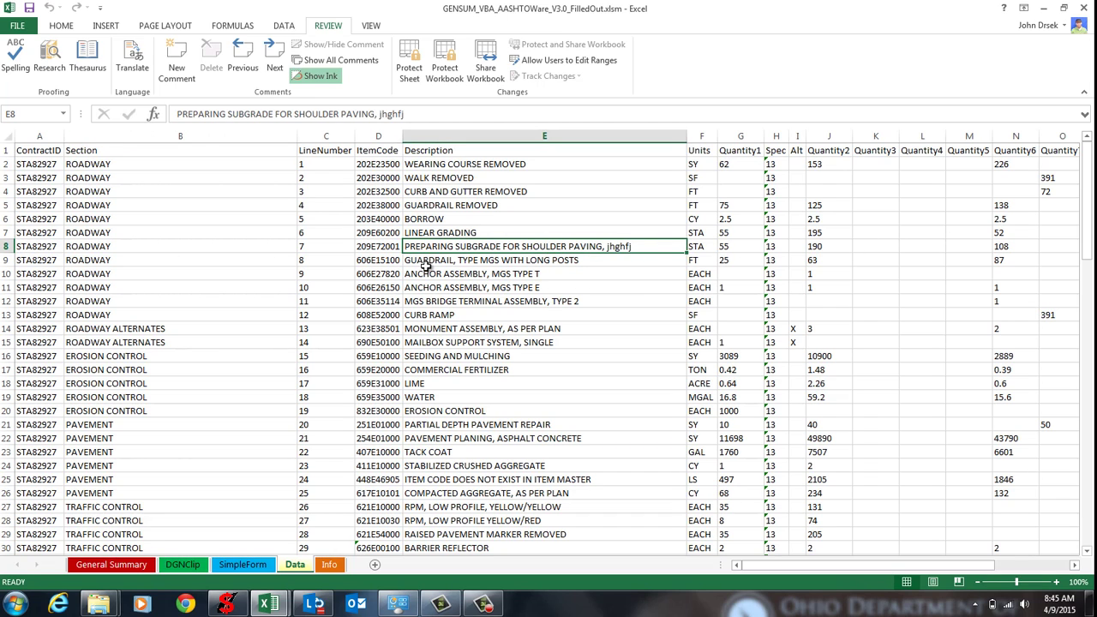
pyautogui.click(112, 565)
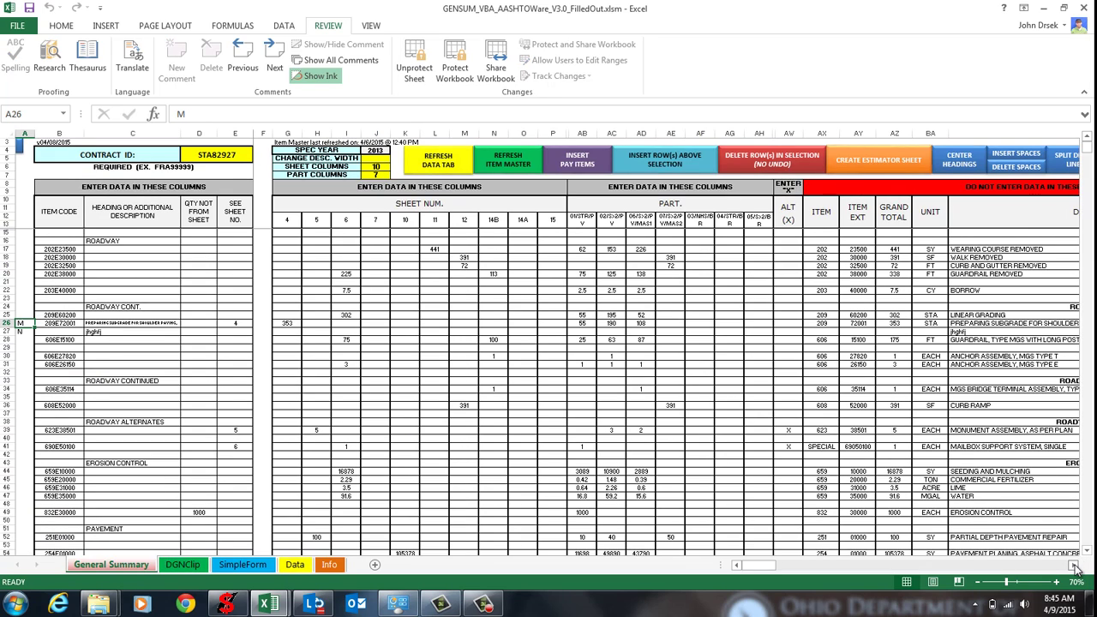
pyautogui.moveTo(1075, 569); pyautogui.dragTo(1075, 569)
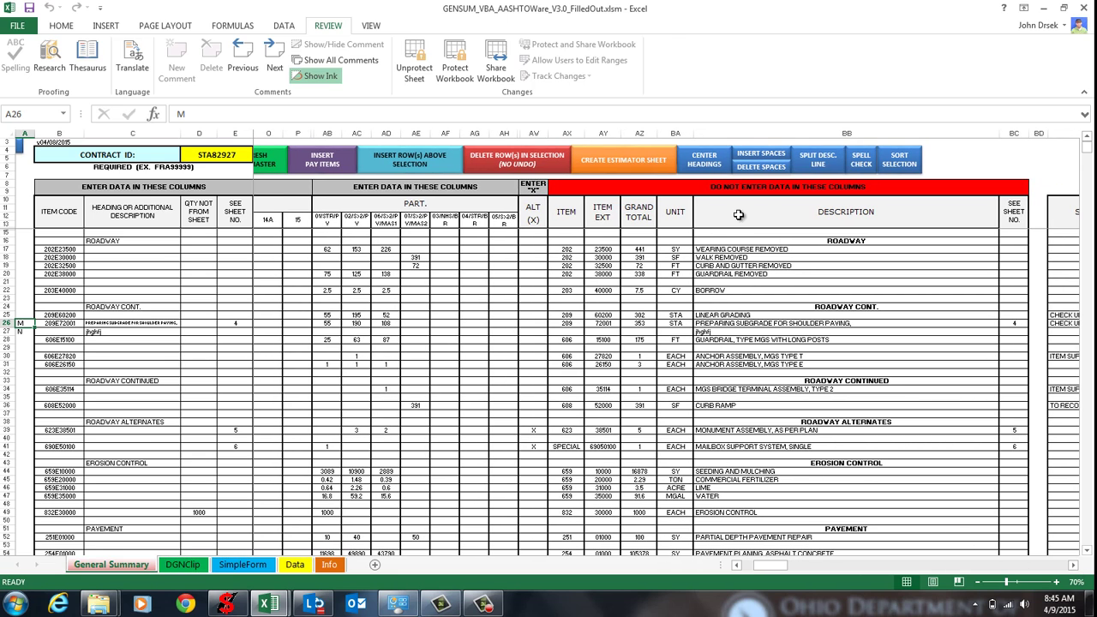
pyautogui.click(703, 339)
pyautogui.click(446, 332)
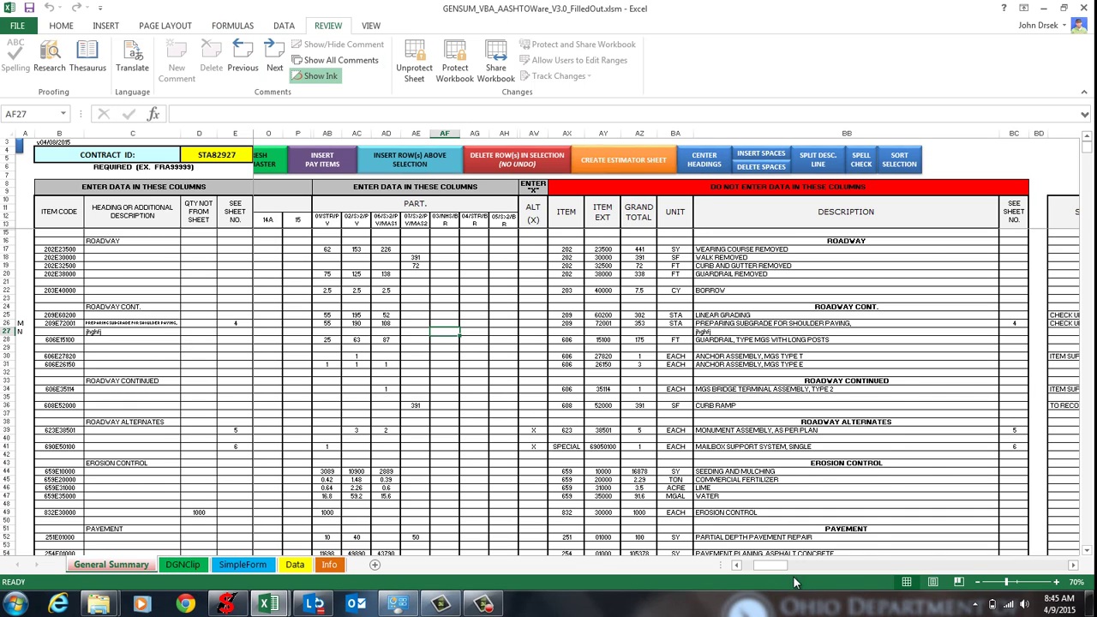
pyautogui.hscroll(-3, 772, 553)
pyautogui.click(107, 273)
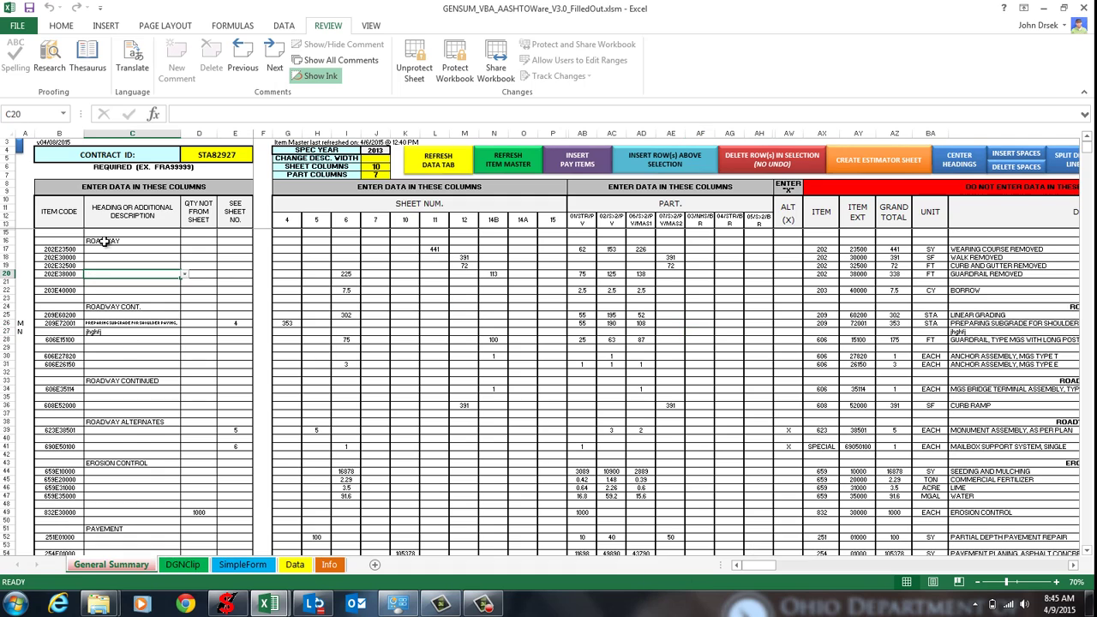
pyautogui.moveTo(105, 231); pyautogui.dragTo(130, 446)
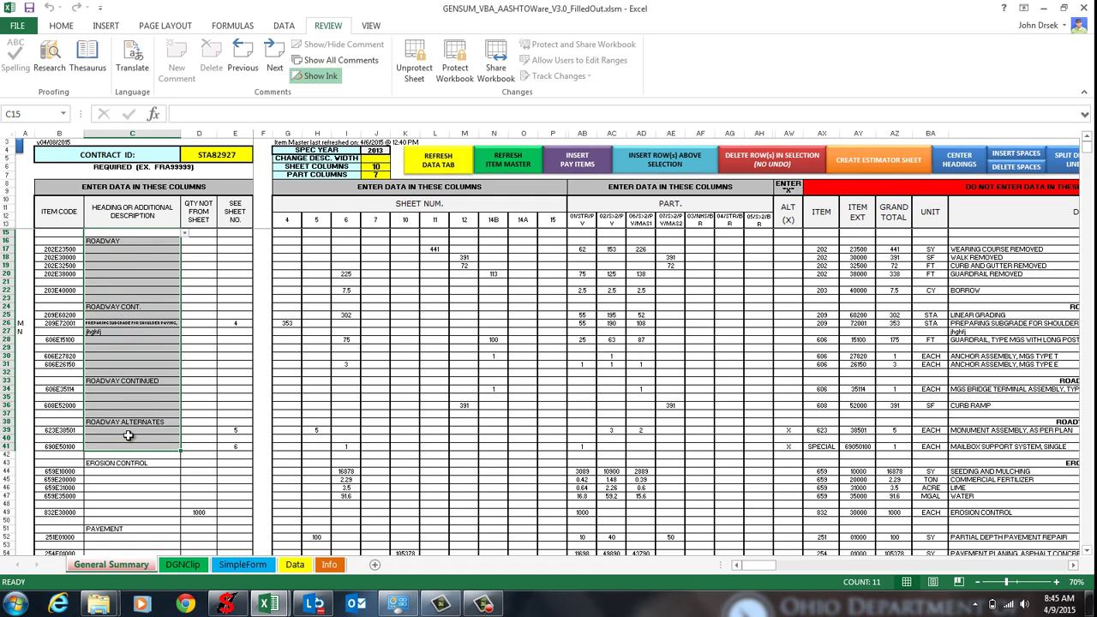
pyautogui.click(760, 538)
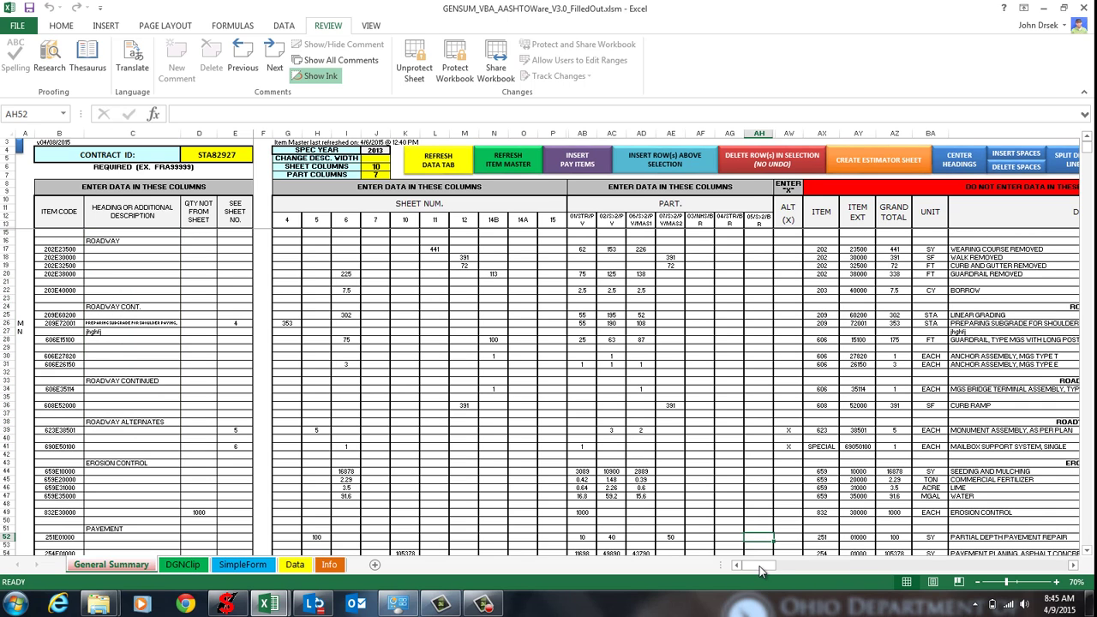
pyautogui.moveTo(751, 566); pyautogui.dragTo(758, 579)
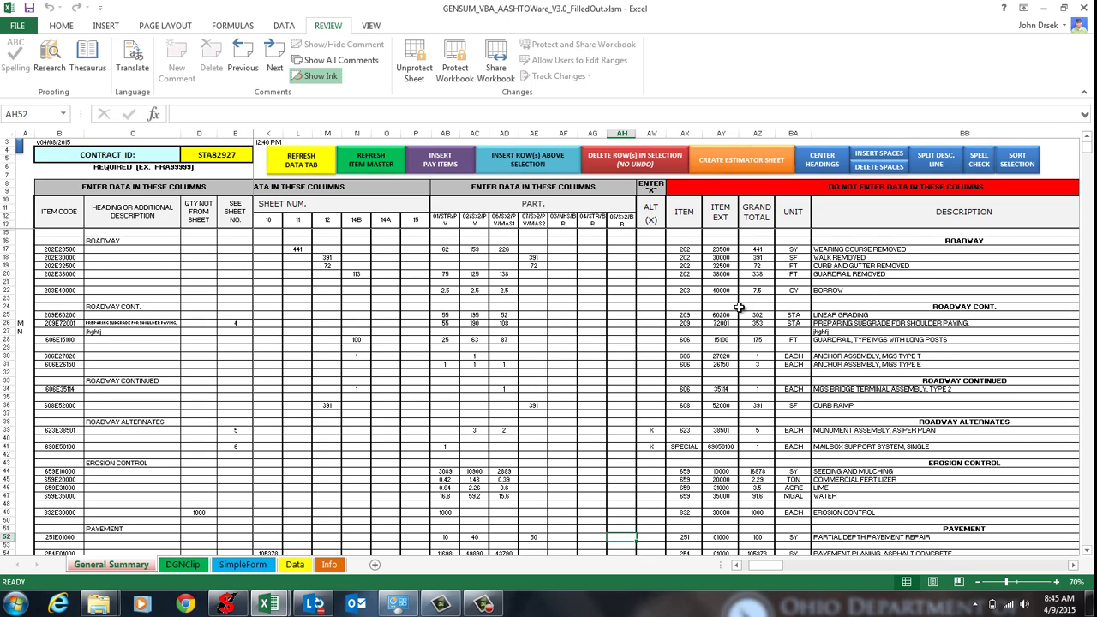
pyautogui.moveTo(821, 249); pyautogui.dragTo(816, 290)
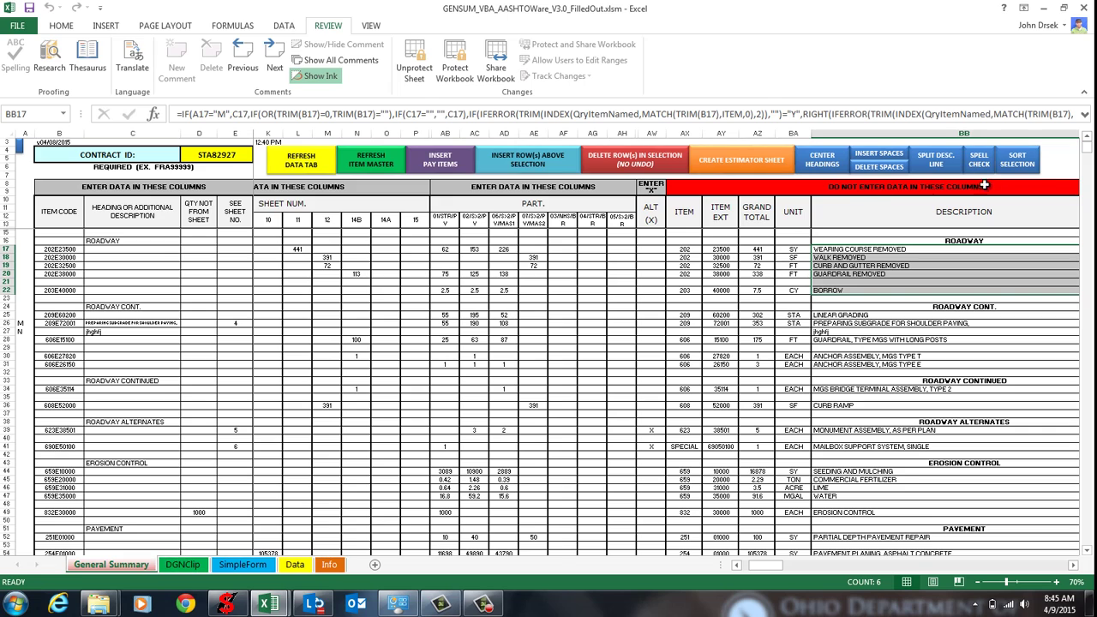
pyautogui.click(1031, 176)
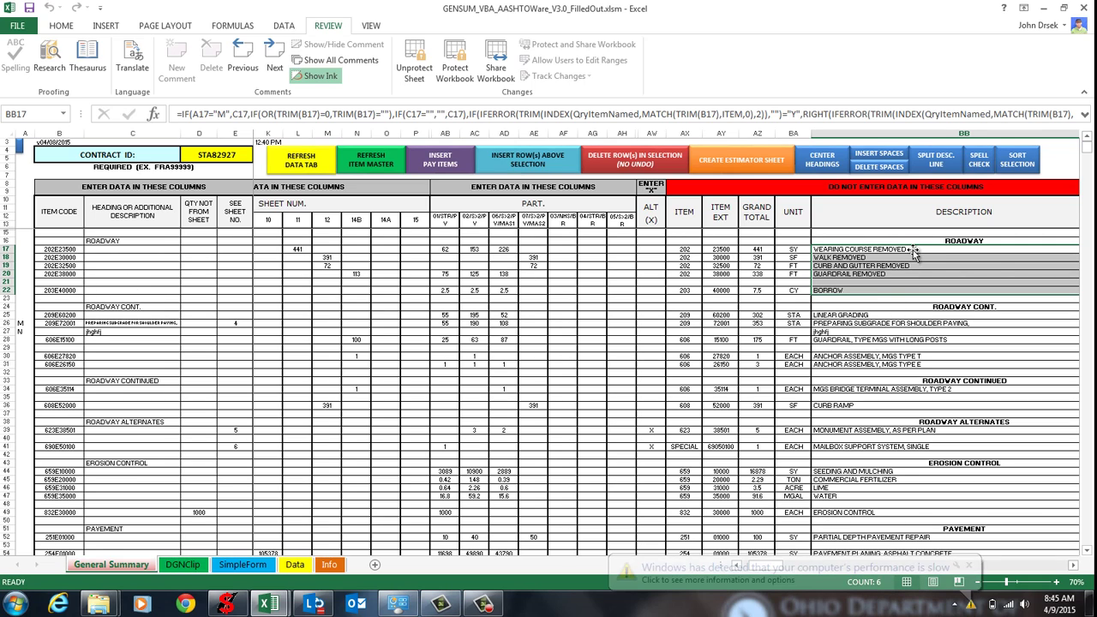
pyautogui.moveTo(913, 242); pyautogui.dragTo(919, 415)
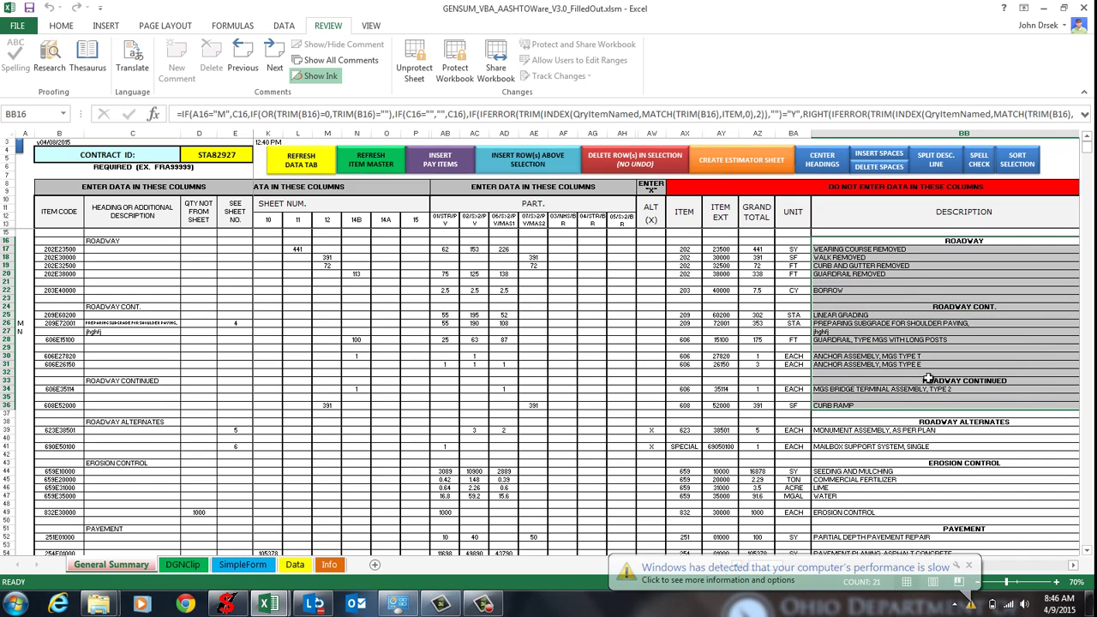
pyautogui.click(1017, 159)
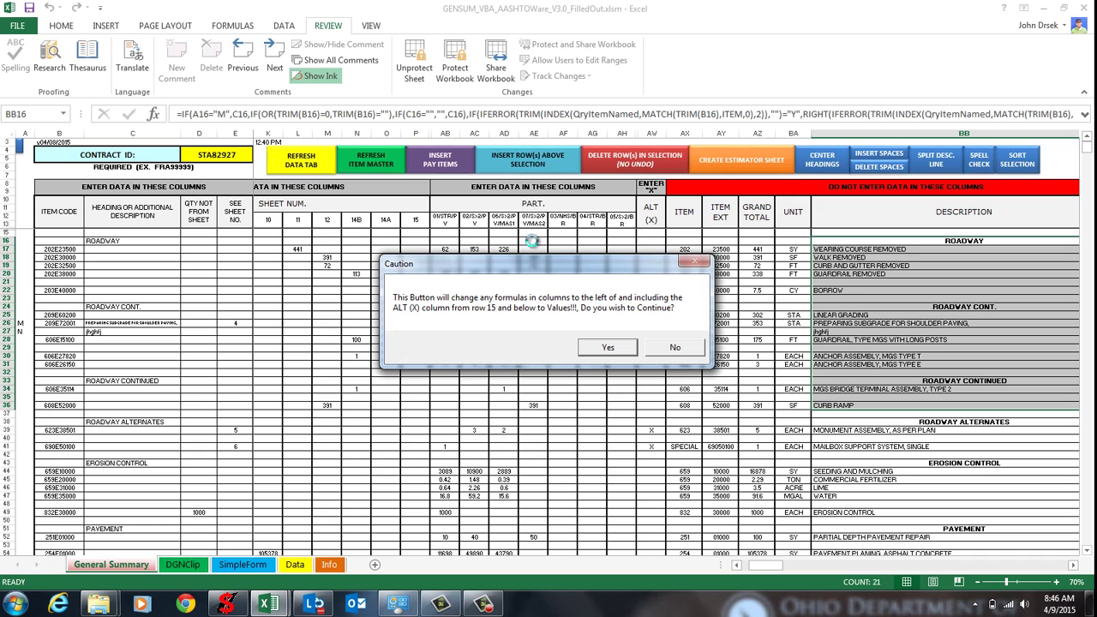
pyautogui.click(617, 353)
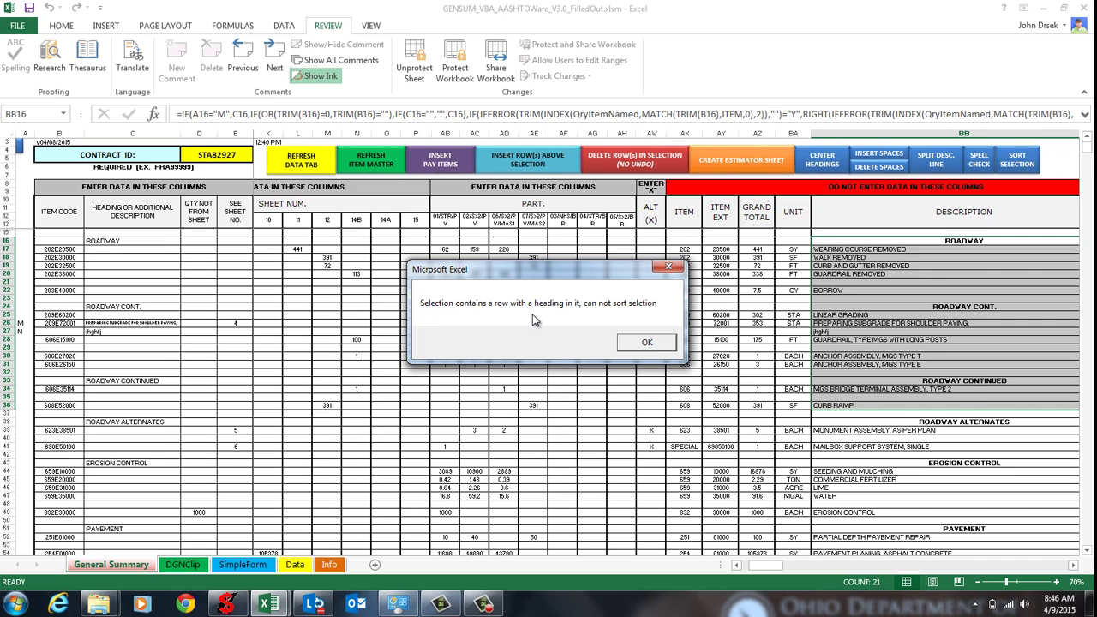
# Sort the Roadway item rows without the heading, accepting conversion of formulas to values
pyautogui.click(643, 343)
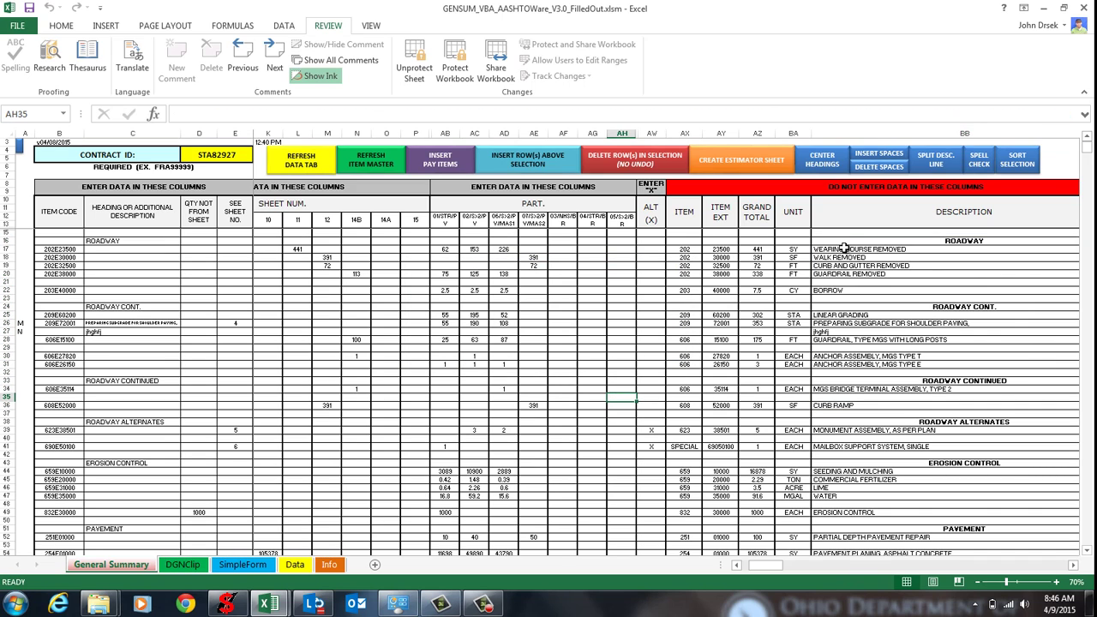
pyautogui.moveTo(846, 249); pyautogui.dragTo(863, 297)
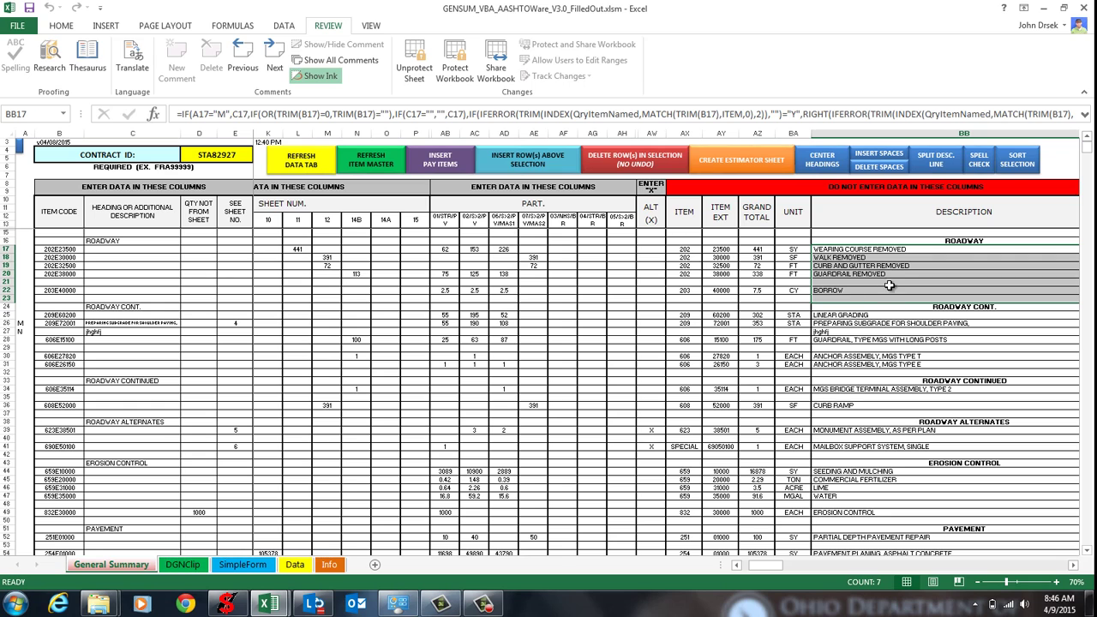
pyautogui.click(1022, 167)
pyautogui.click(607, 348)
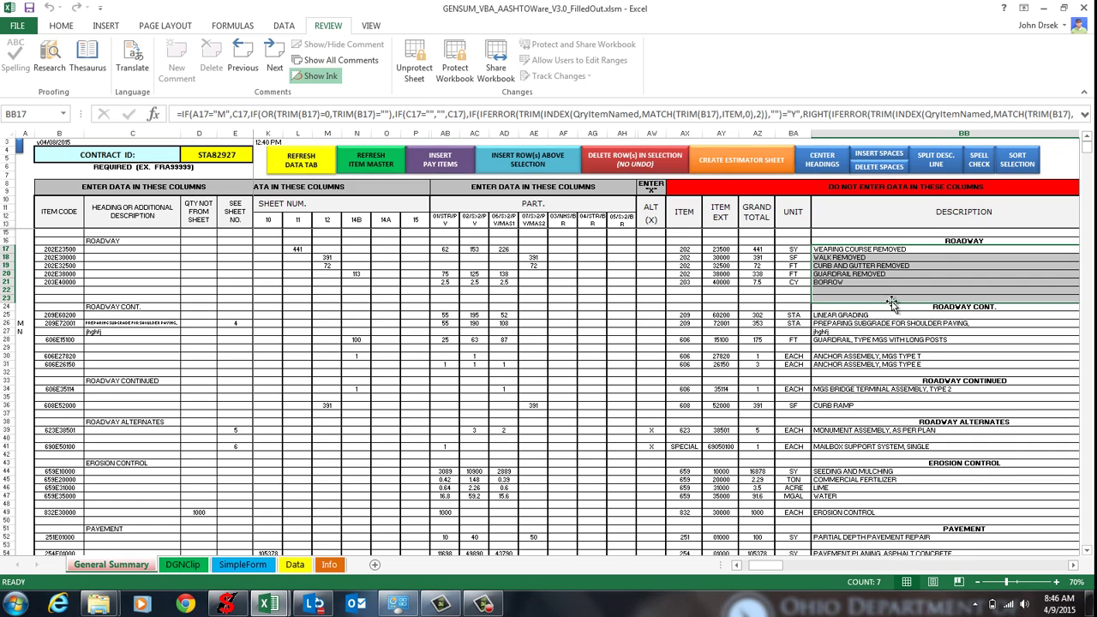
# Review the five sorted Roadway descriptions beneath the ROADWAY heading row
pyautogui.click(844, 281)
pyautogui.click(849, 242)
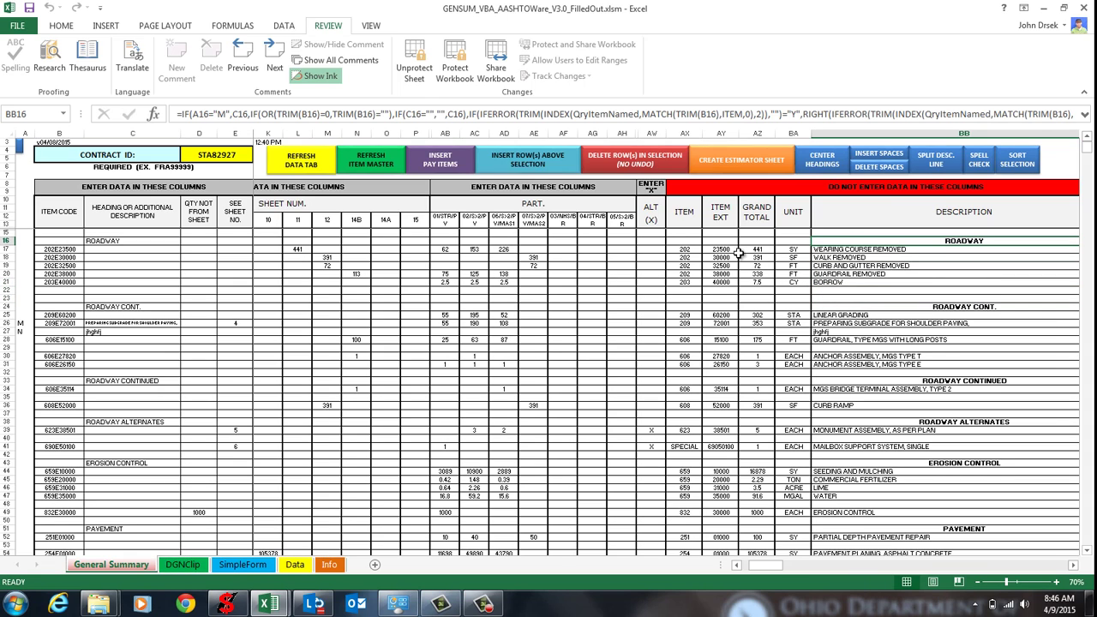
pyautogui.moveTo(849, 250); pyautogui.dragTo(849, 282)
pyautogui.click(421, 315)
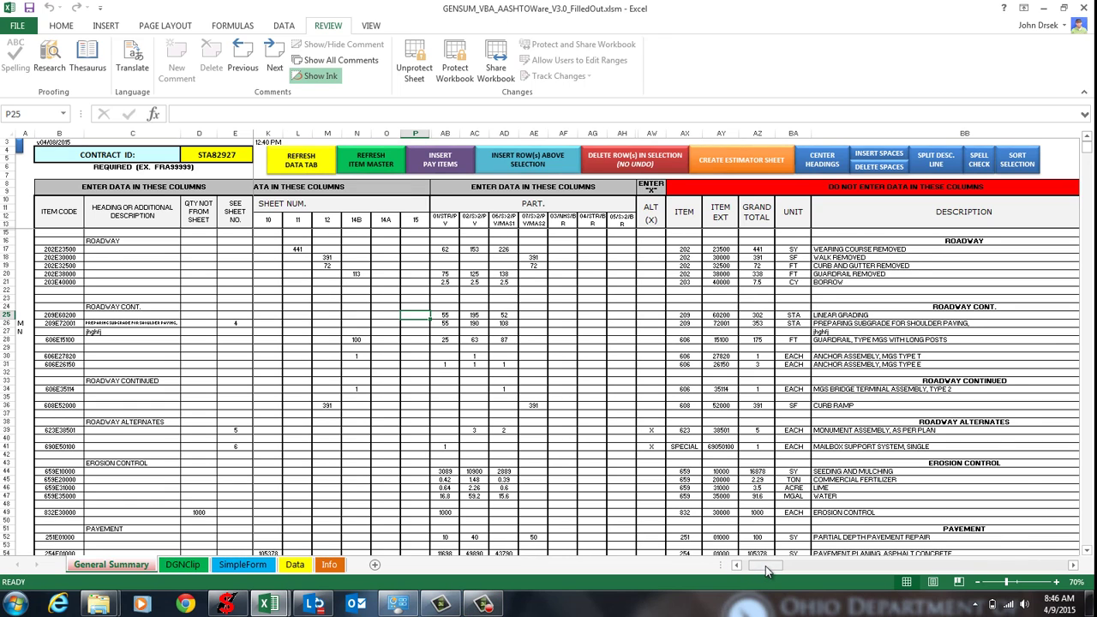
pyautogui.moveTo(765, 565); pyautogui.dragTo(754, 565)
# On the DGNClip sheet, inspect the formulas in cells M28 and P17
pyautogui.click(641, 480)
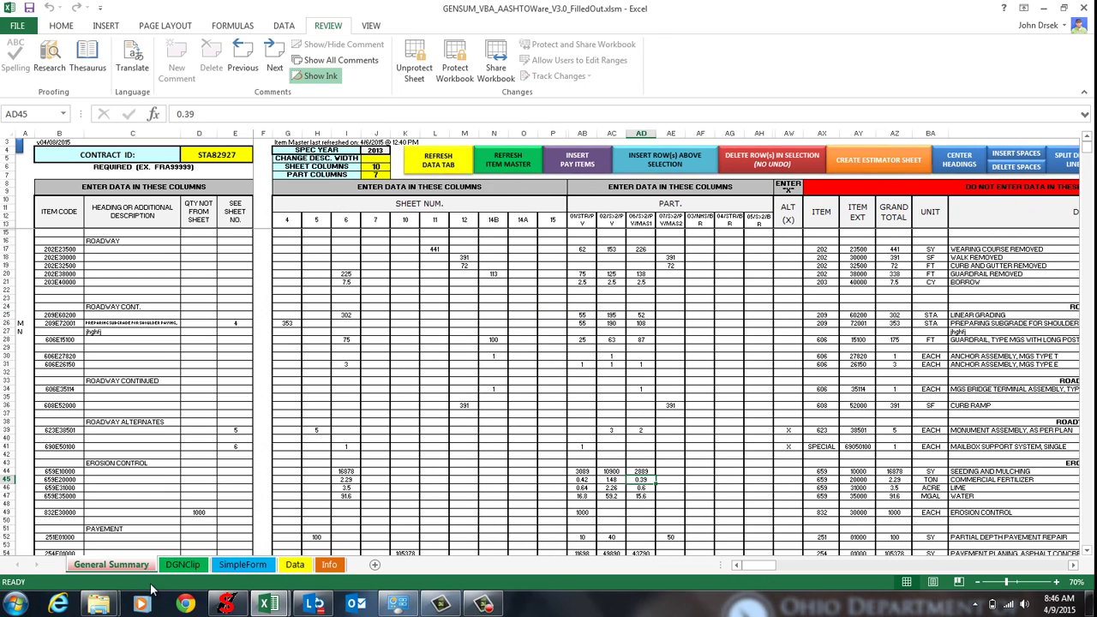
pyautogui.click(182, 565)
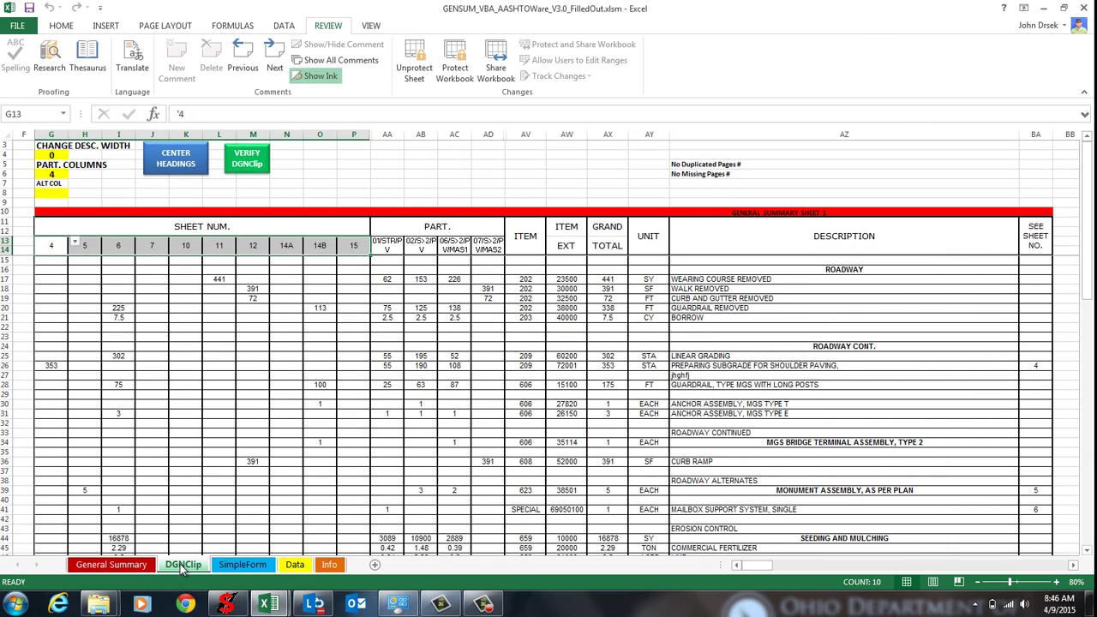
pyautogui.click(261, 386)
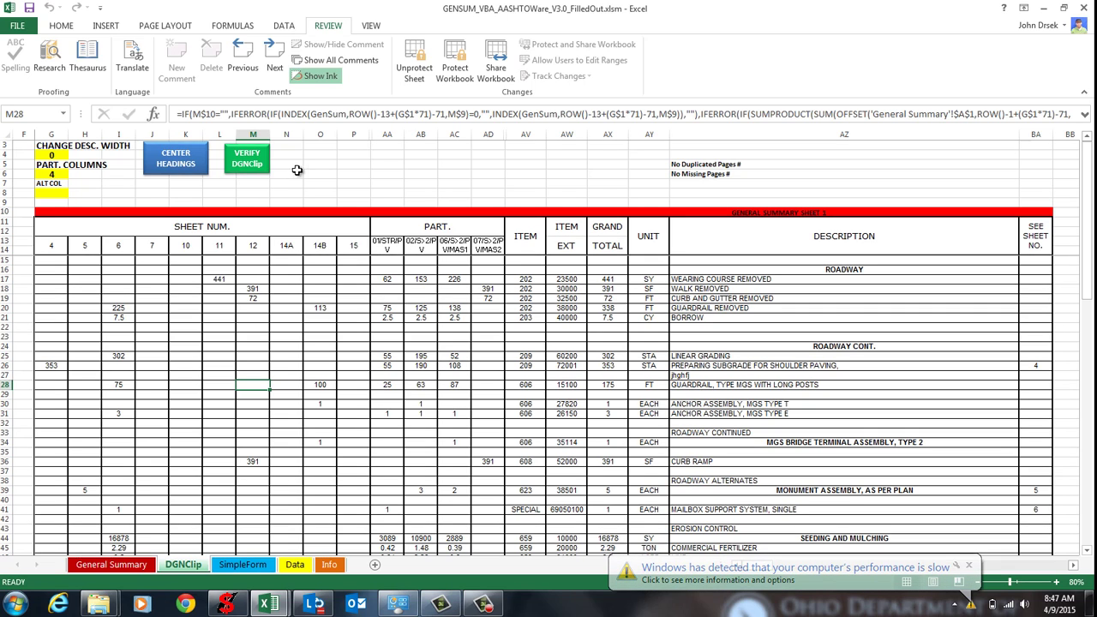
pyautogui.click(353, 279)
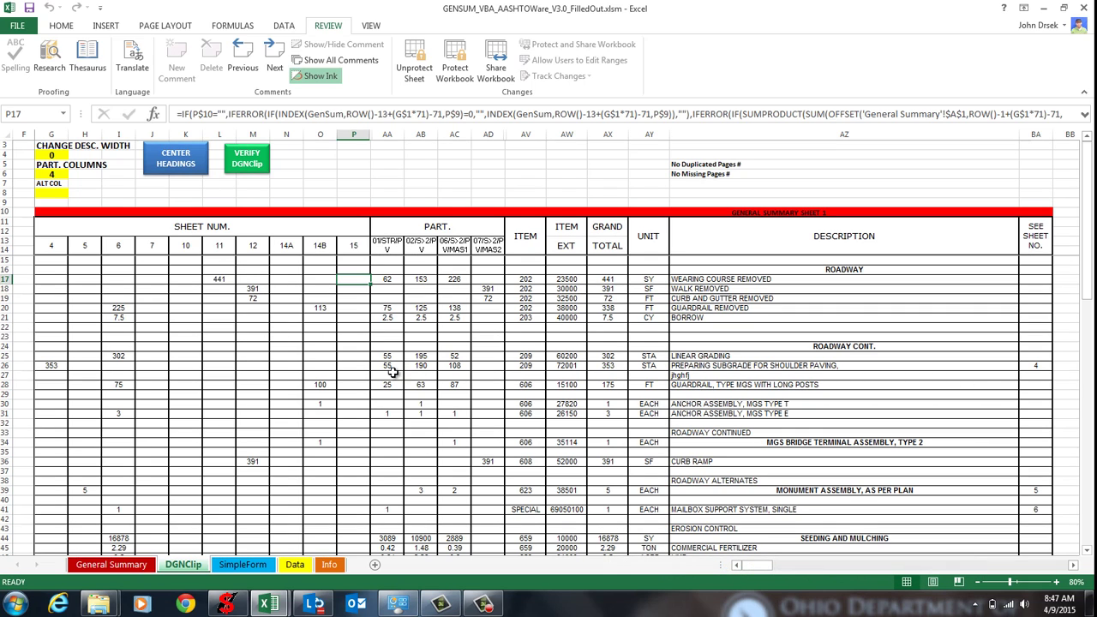
# Review the duplicated and missing pages messages in AZ5 and AZ6, then run Verify DGNClip
pyautogui.click(777, 164)
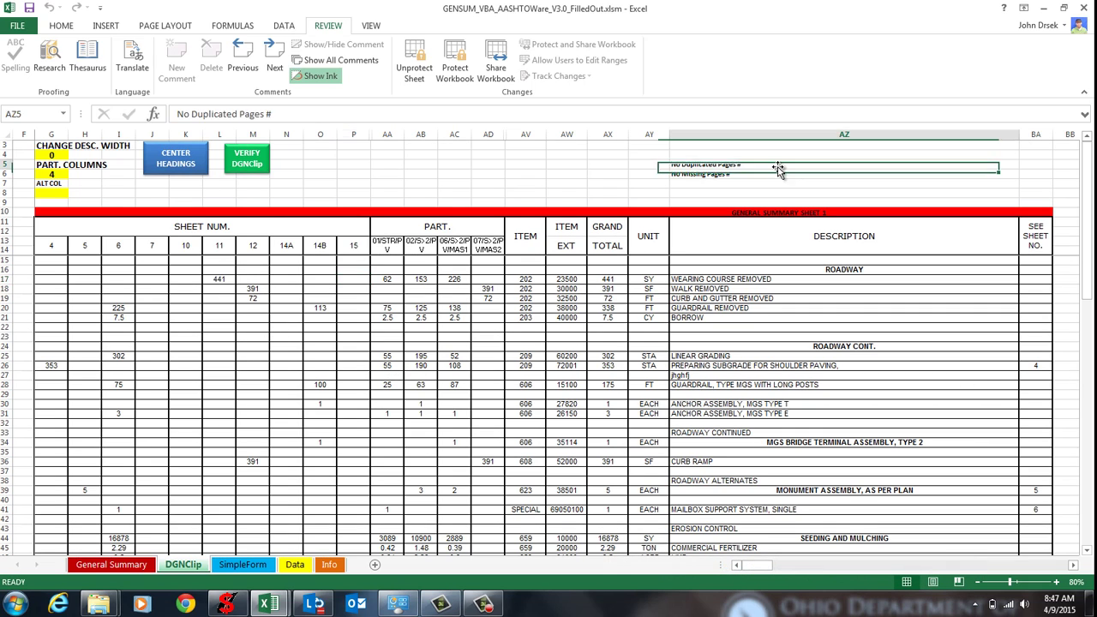
pyautogui.click(787, 173)
pyautogui.click(761, 164)
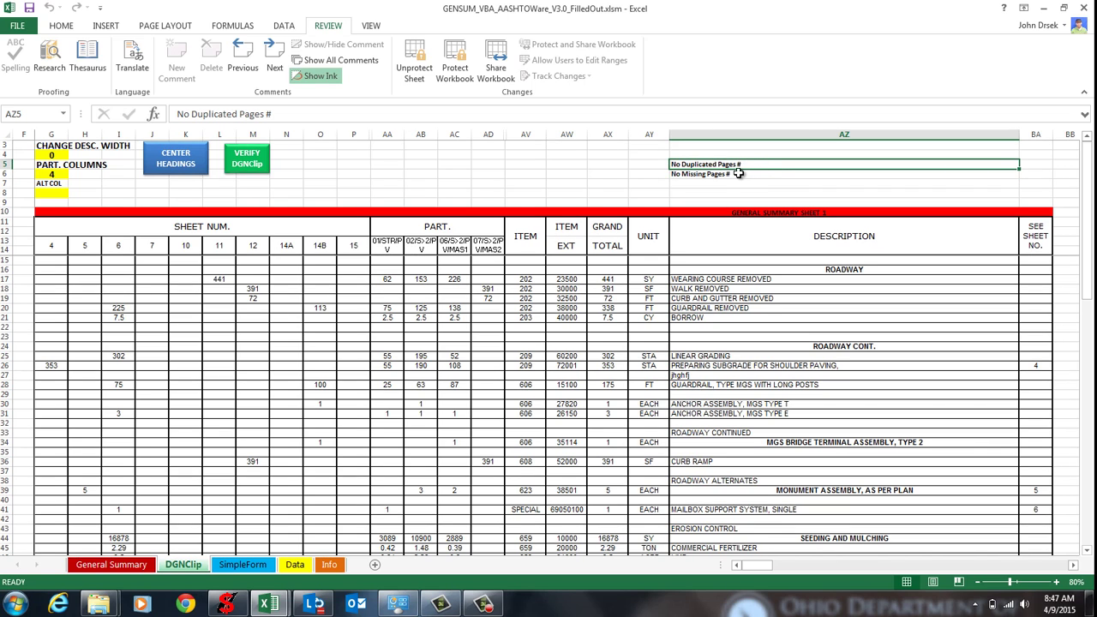
pyautogui.click(748, 175)
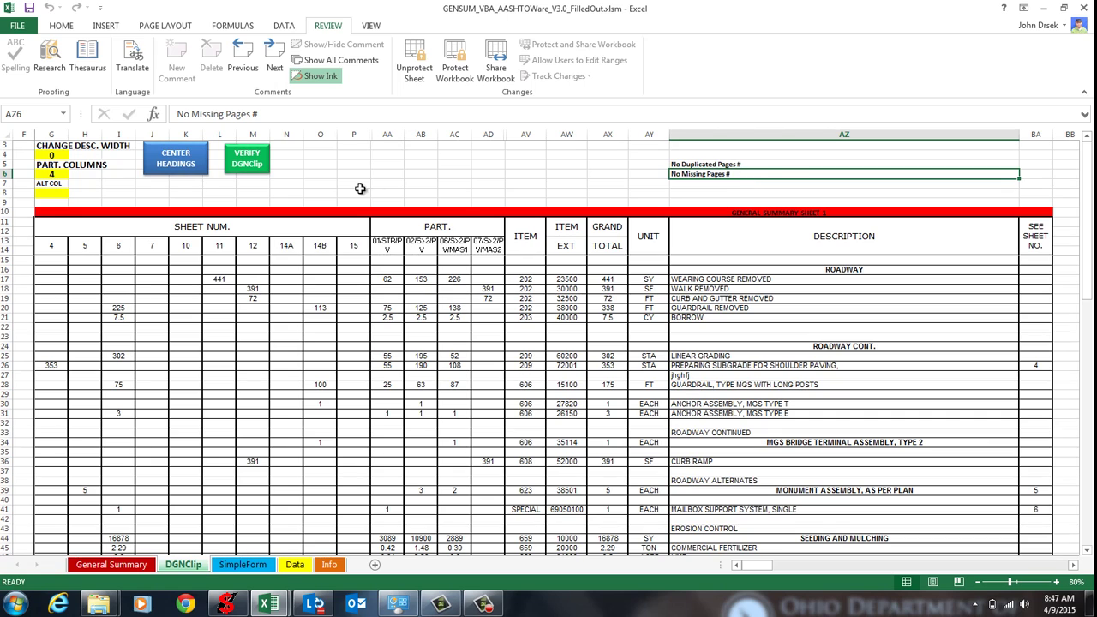
pyautogui.click(257, 153)
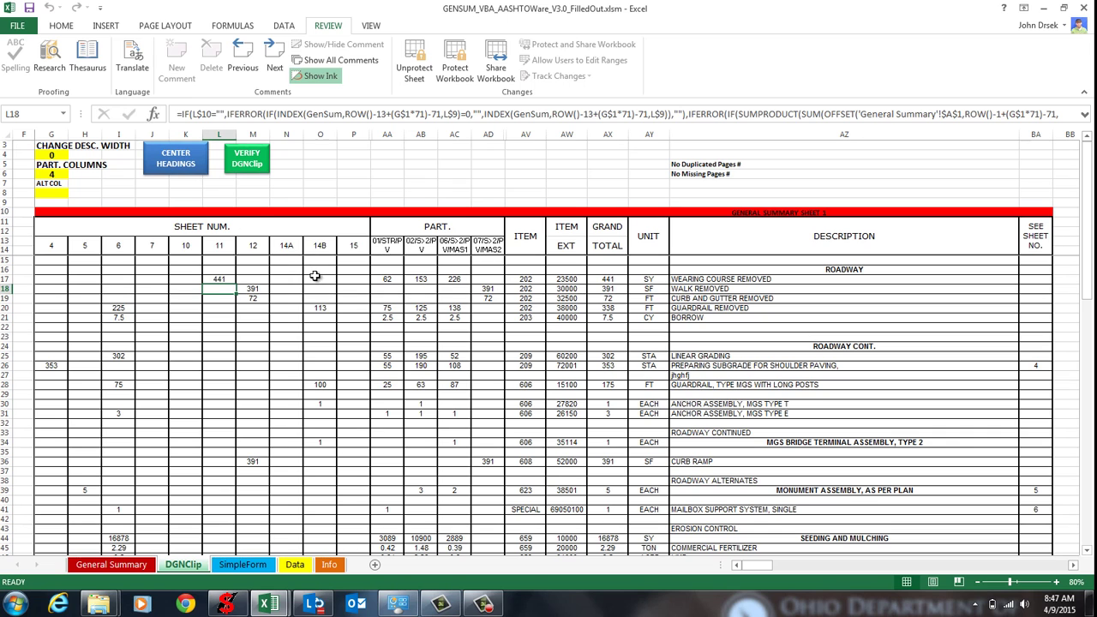
# Inspect the formulas in cells AZ15, M24 and N21 on the DGNClip sheet
pyautogui.click(797, 264)
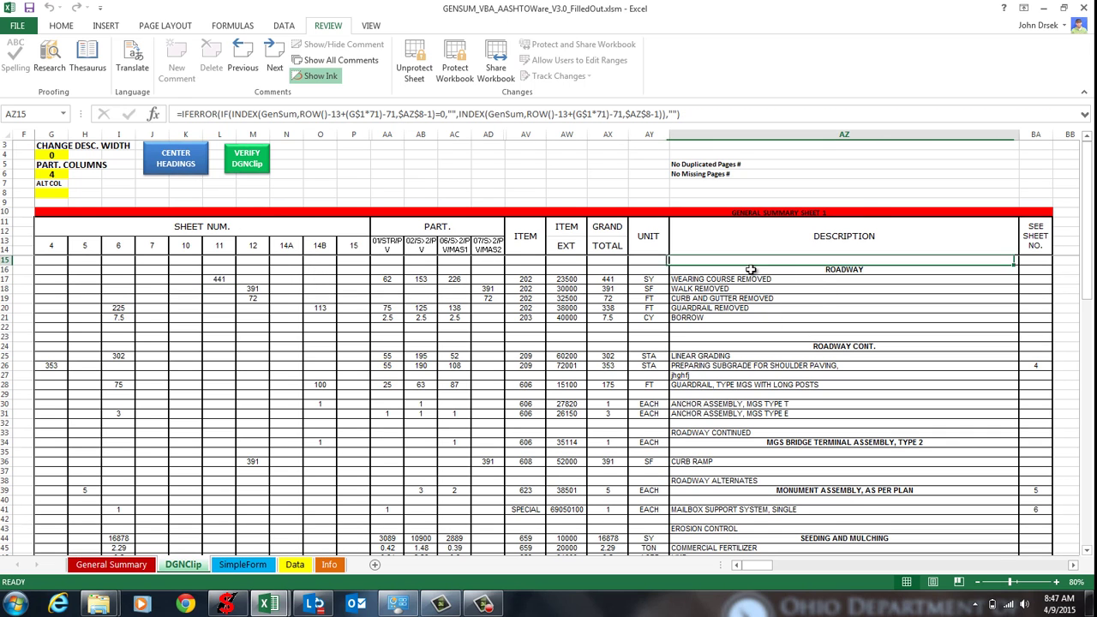
pyautogui.scroll(-3, 411, 341)
pyautogui.scroll(3, 411, 341)
pyautogui.click(240, 346)
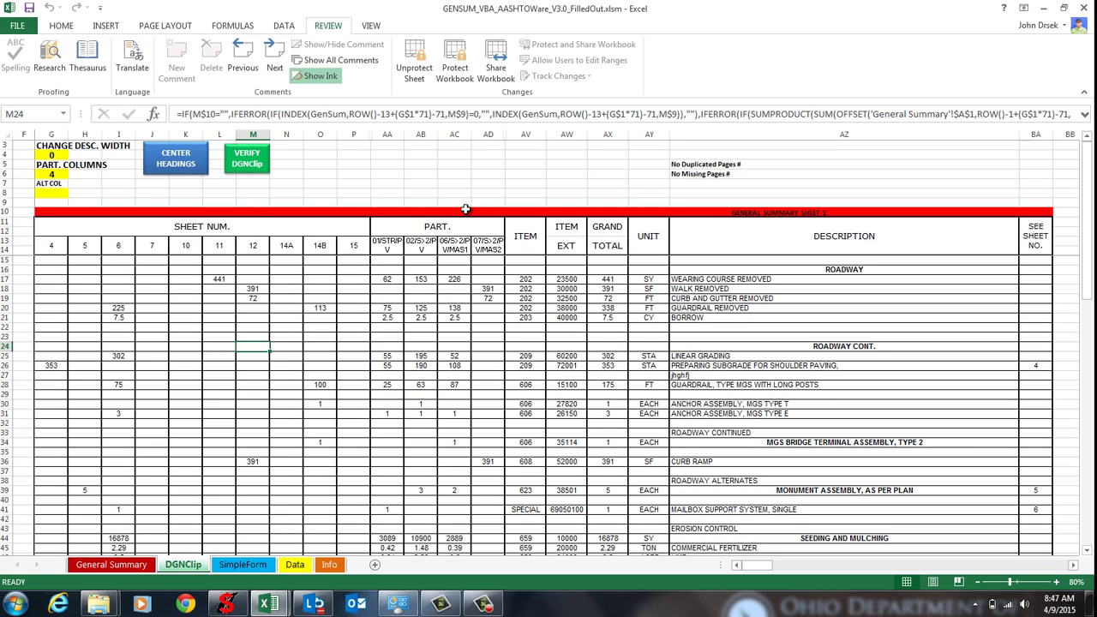
pyautogui.click(298, 321)
pyautogui.scroll(-10, 296, 390)
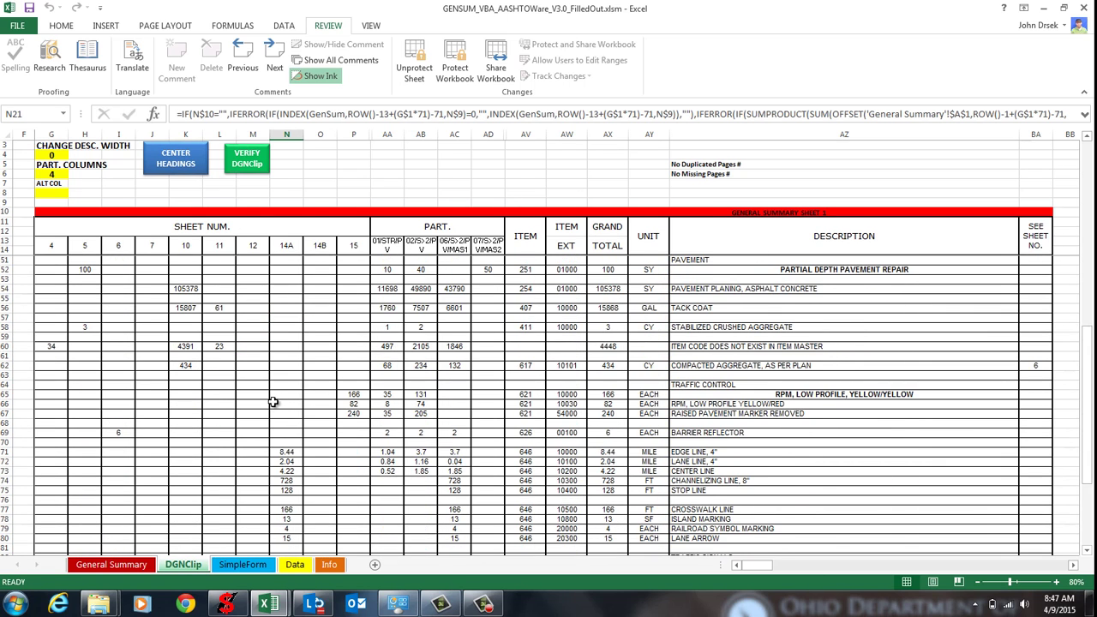
pyautogui.scroll(10, 264, 400)
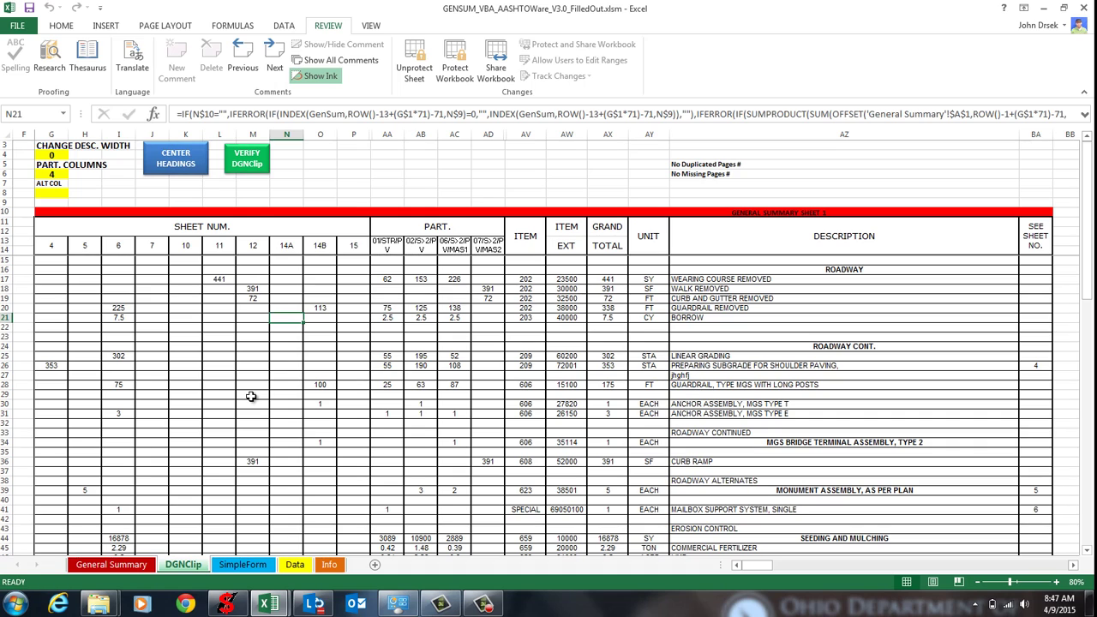
# Change the sheet number header in L13 from 11 to 11-12
pyautogui.click(220, 246)
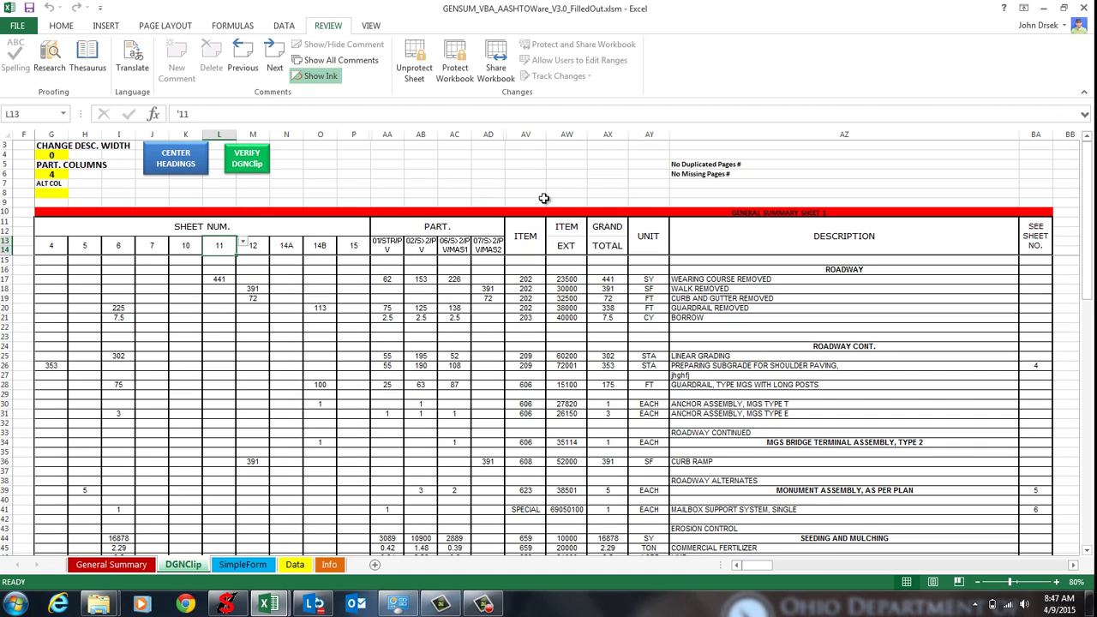
pyautogui.write('11-')
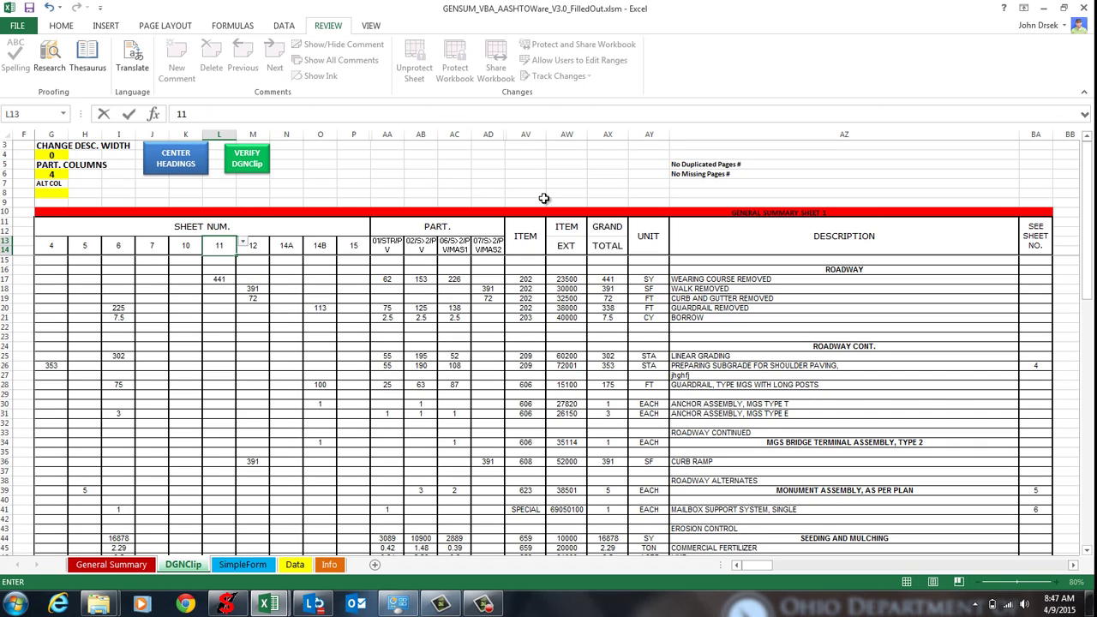
pyautogui.write('12')
pyautogui.press('Return')
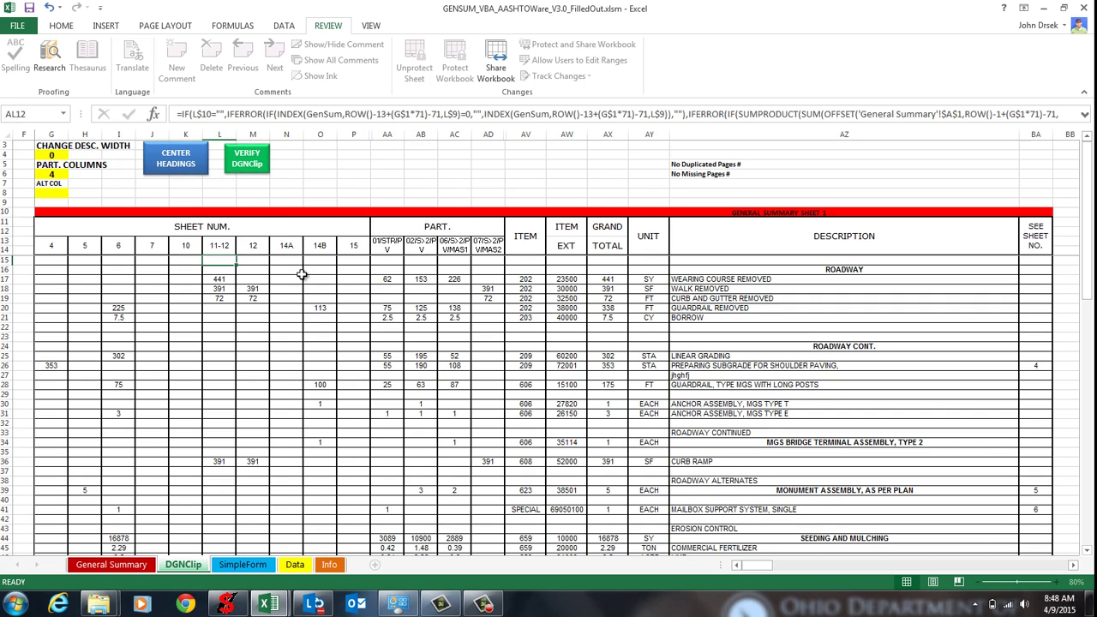
# Run VERIFY DGNClip from an empty cell and dismiss the duplicated page 12 report
pyautogui.click(247, 162)
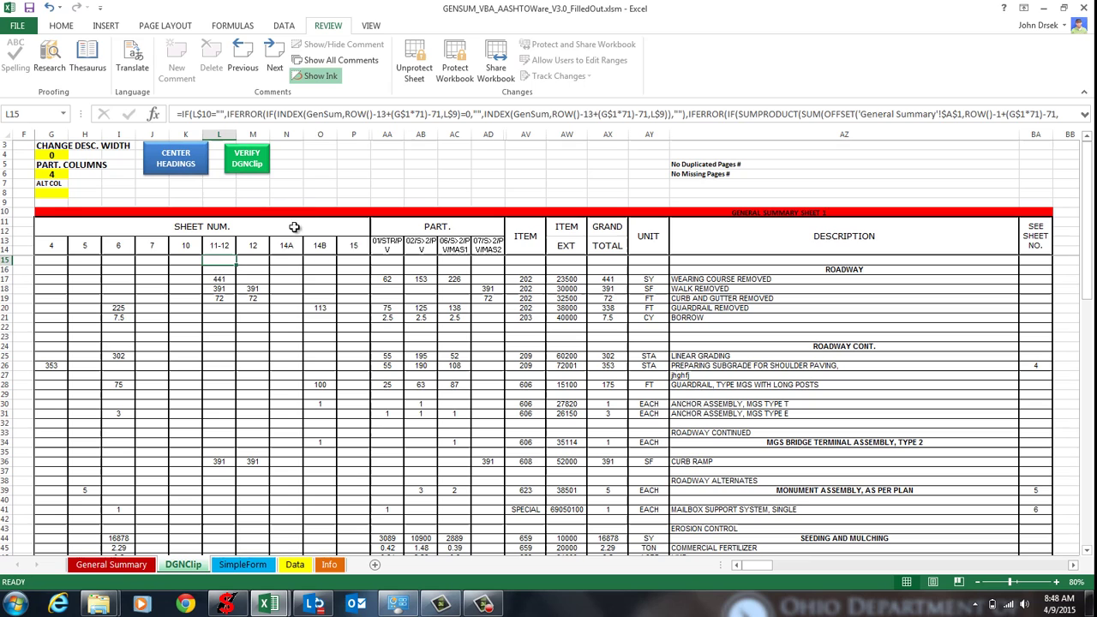
pyautogui.click(315, 166)
pyautogui.click(247, 162)
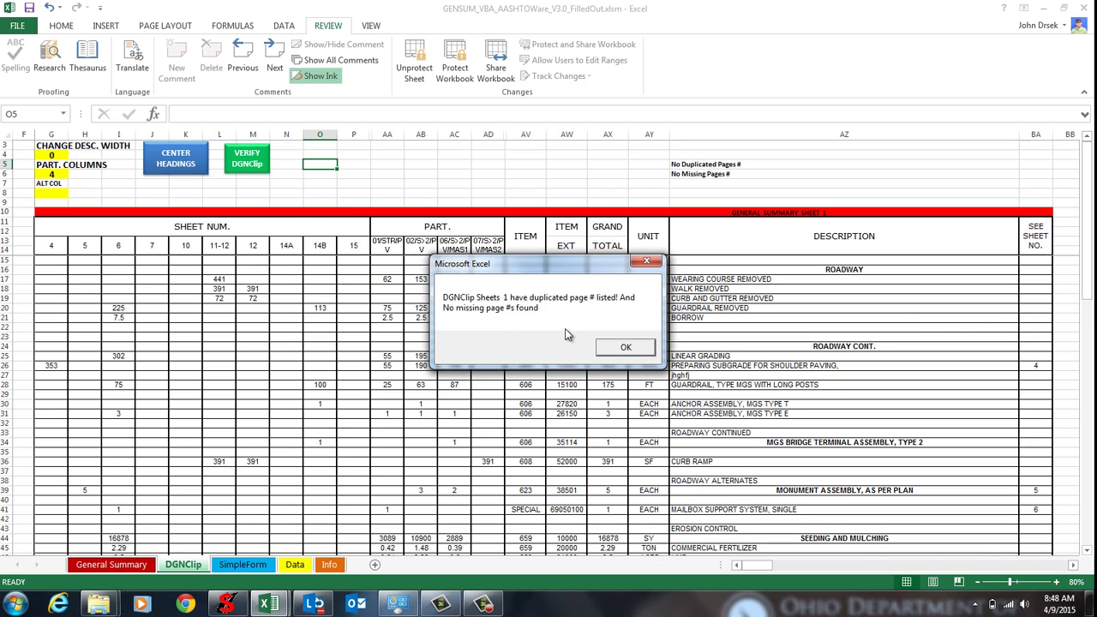
pyautogui.click(635, 353)
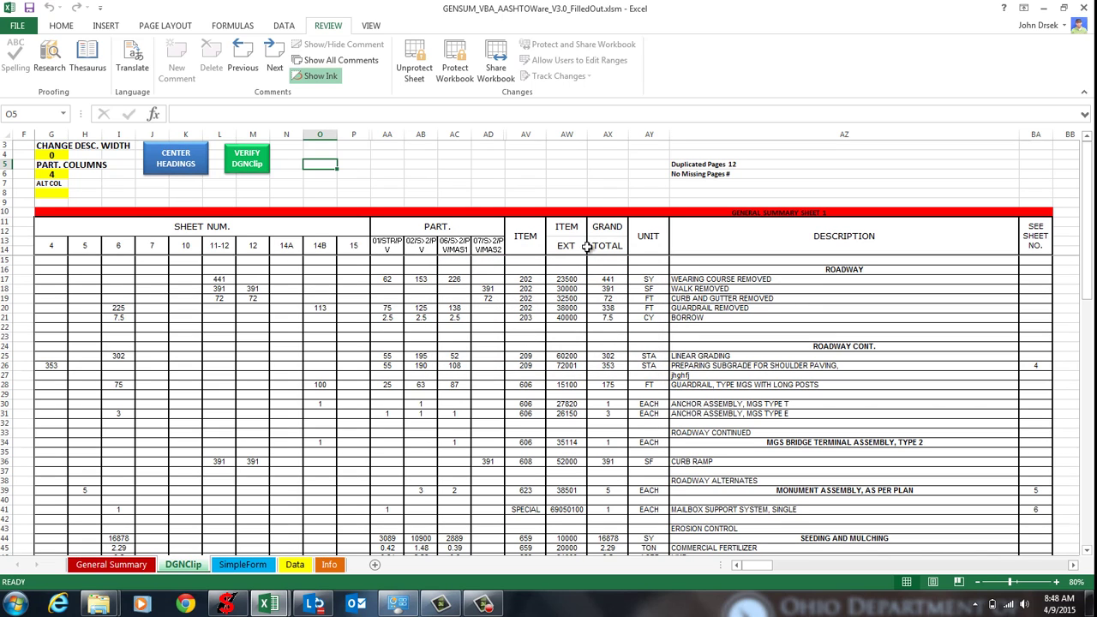
# Review the Duplicated Pages 12 and Missing Pages results, then select header cells L13:M13
pyautogui.click(715, 165)
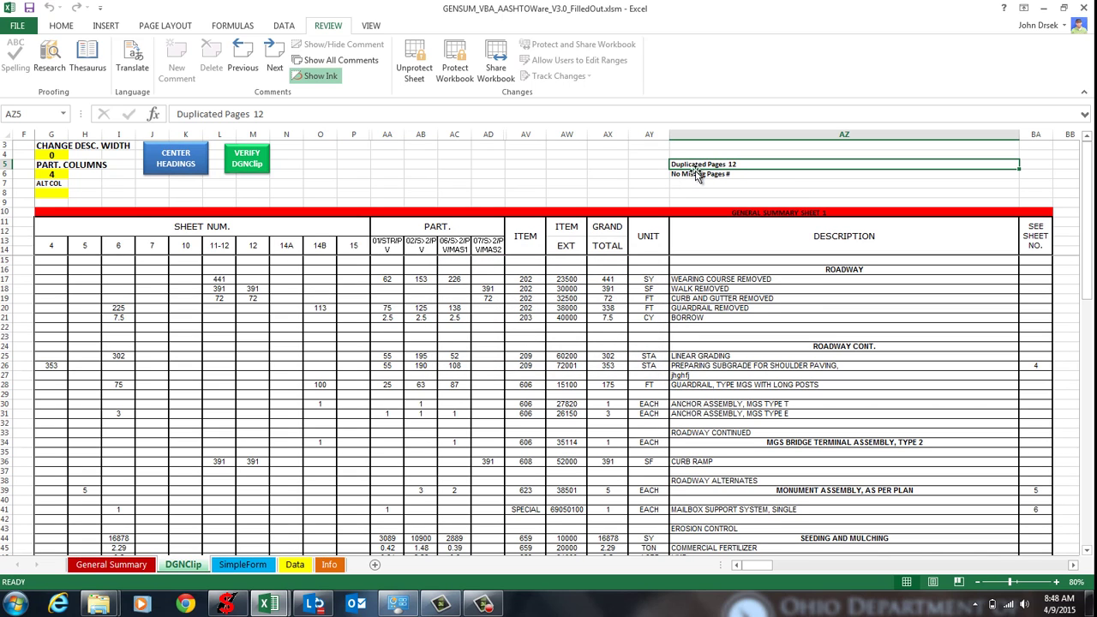
pyautogui.click(734, 175)
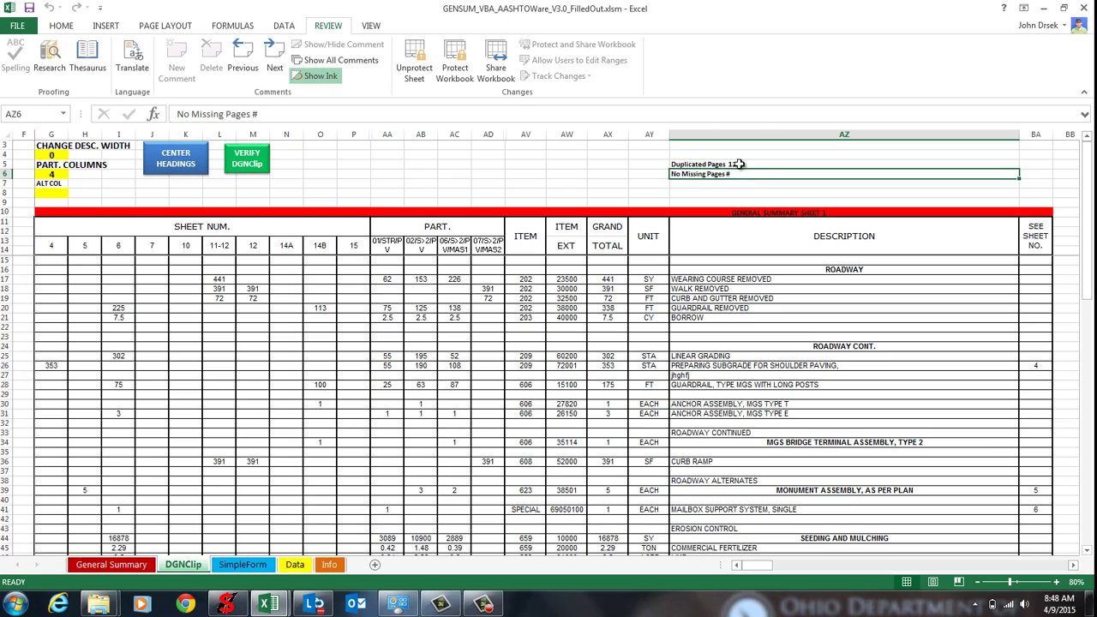
pyautogui.click(739, 165)
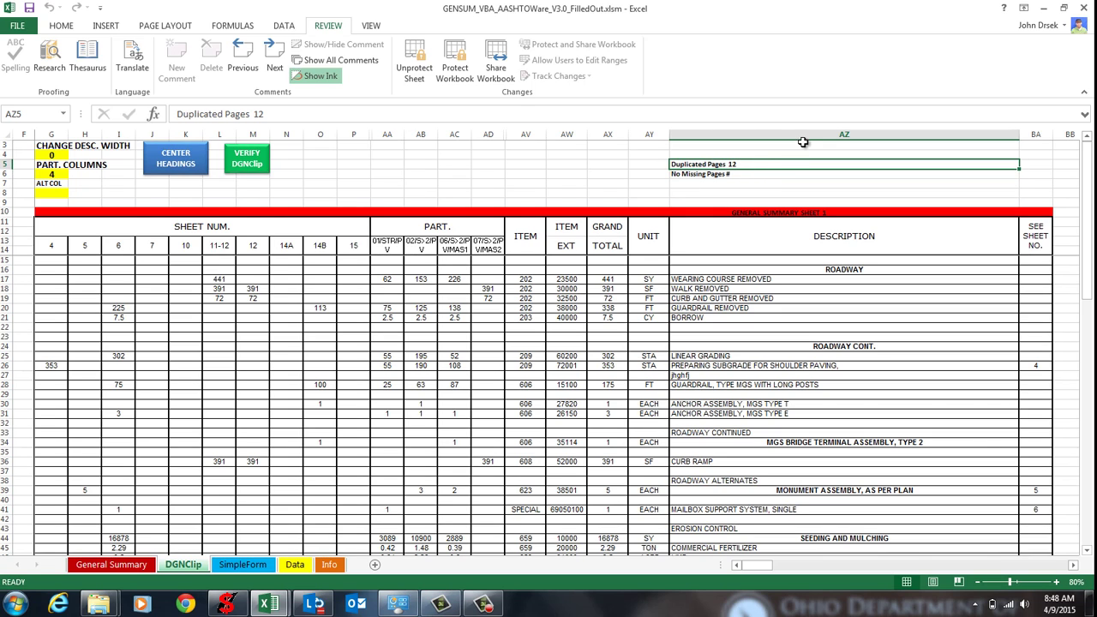
pyautogui.click(761, 174)
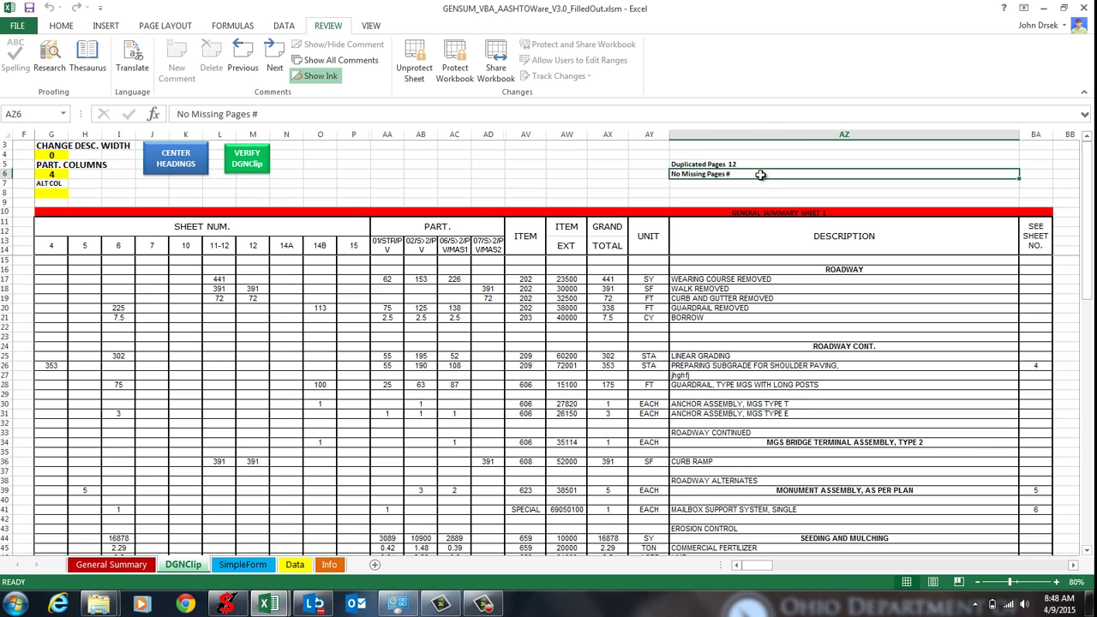
pyautogui.click(251, 327)
pyautogui.moveTo(221, 246); pyautogui.dragTo(243, 248)
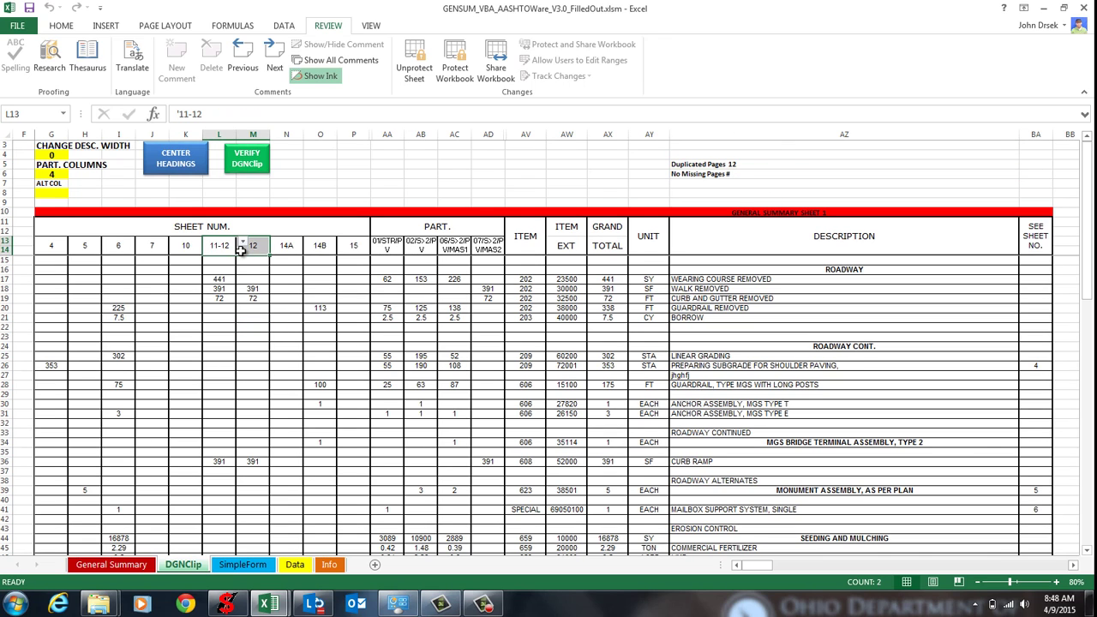
# Delete the 11-12 and 12 headers and rerun VERIFY DGNClip, which reports pages 11 and 12 missing
pyautogui.press('Delete')
pyautogui.click(387, 174)
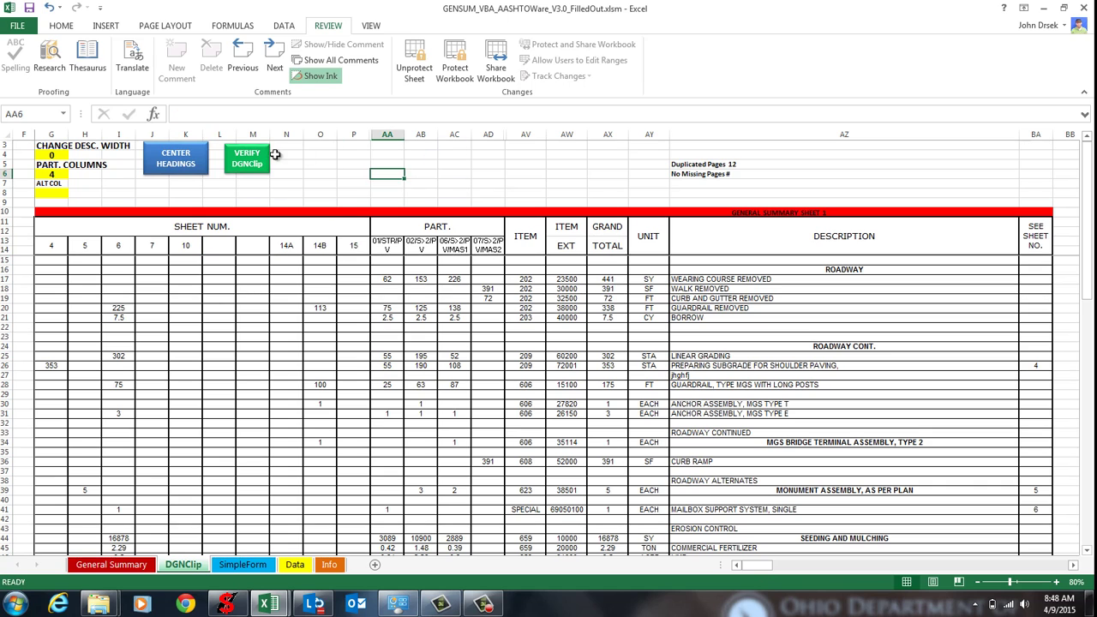
pyautogui.click(263, 157)
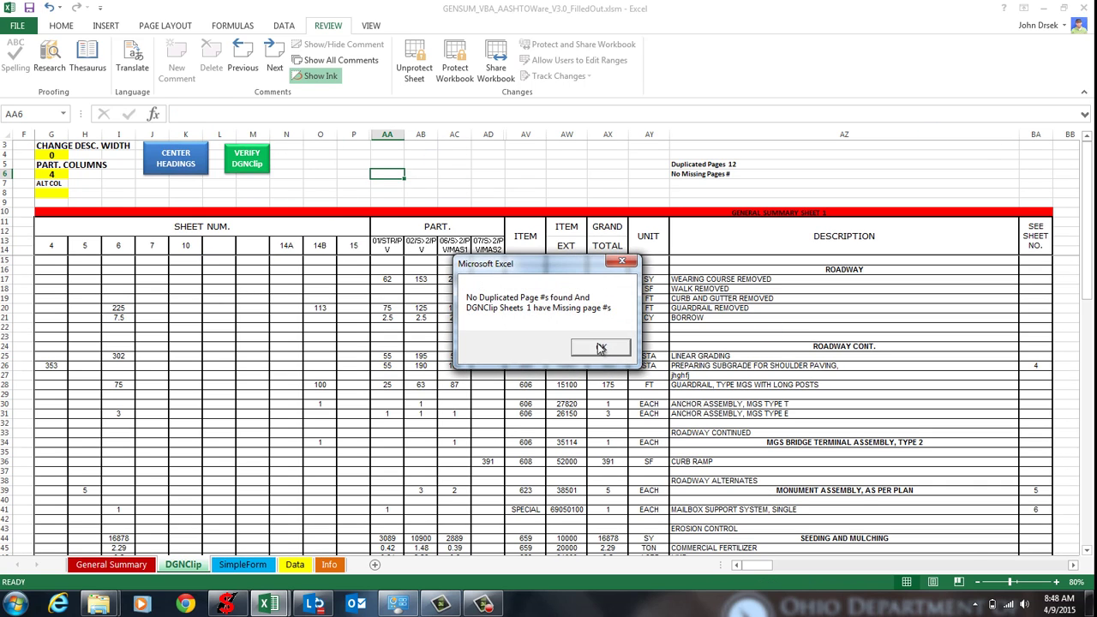
pyautogui.click(600, 345)
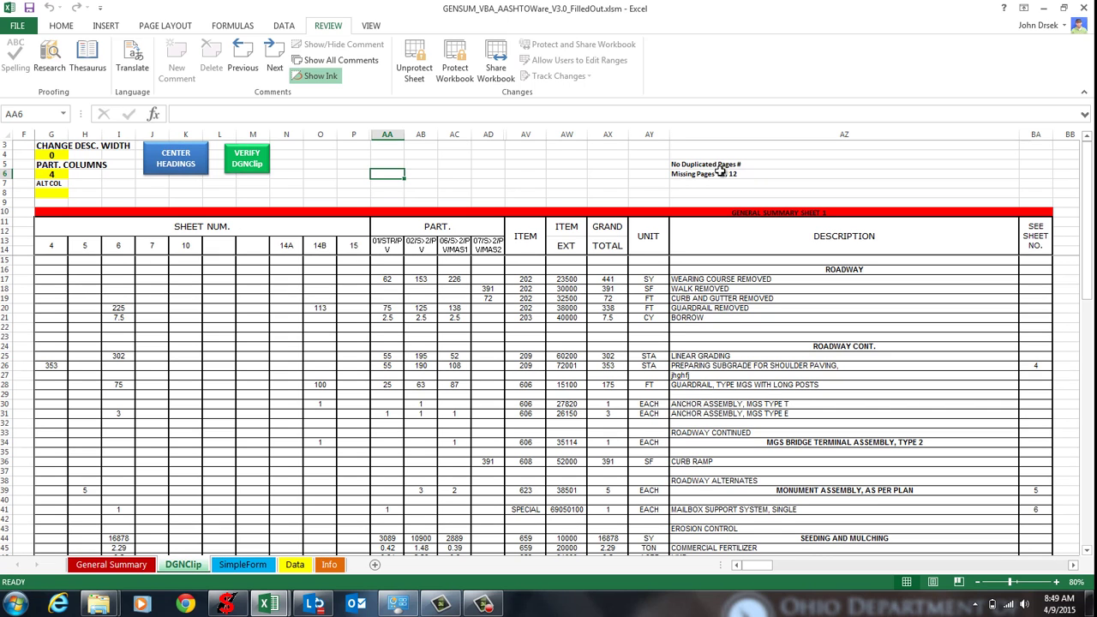
pyautogui.moveTo(765, 566)
pyautogui.mouseDown()
pyautogui.moveTo(780, 567)
pyautogui.moveTo(758, 566)
pyautogui.mouseUp()
pyautogui.click(255, 310)
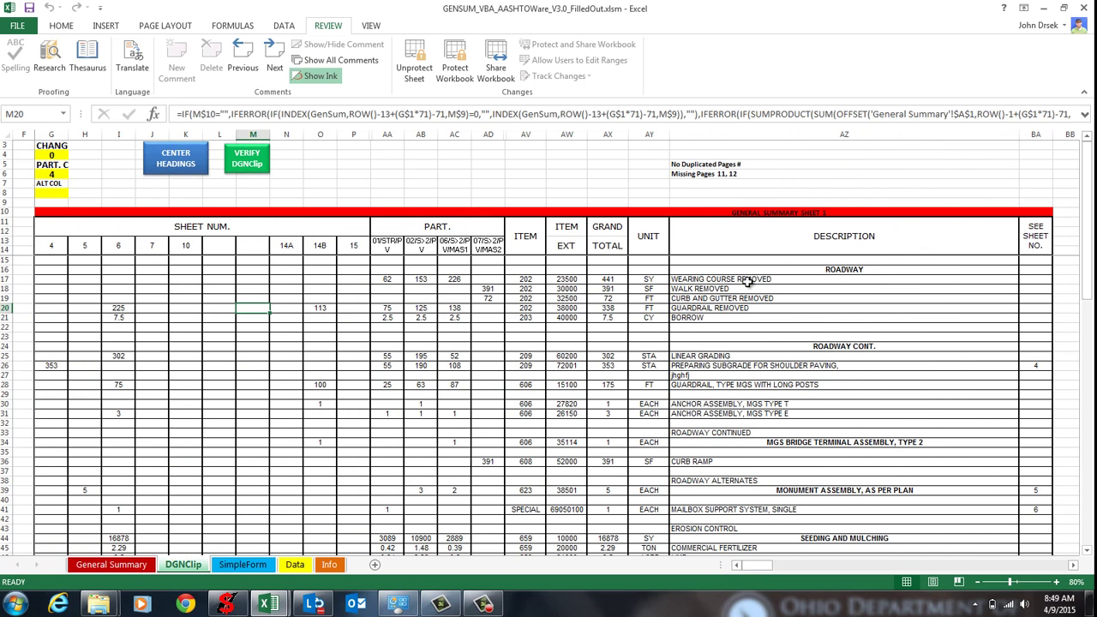
# Enter 5 as the PART. COLUMNS value in cell G6
pyautogui.click(51, 174)
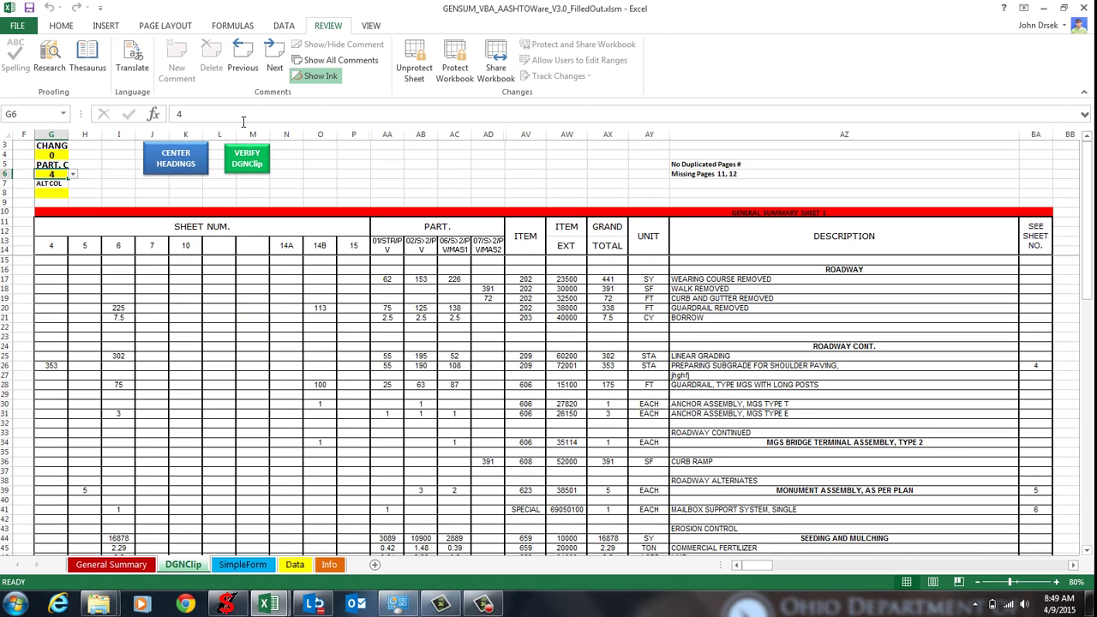
pyautogui.write('5')
pyautogui.press('Return')
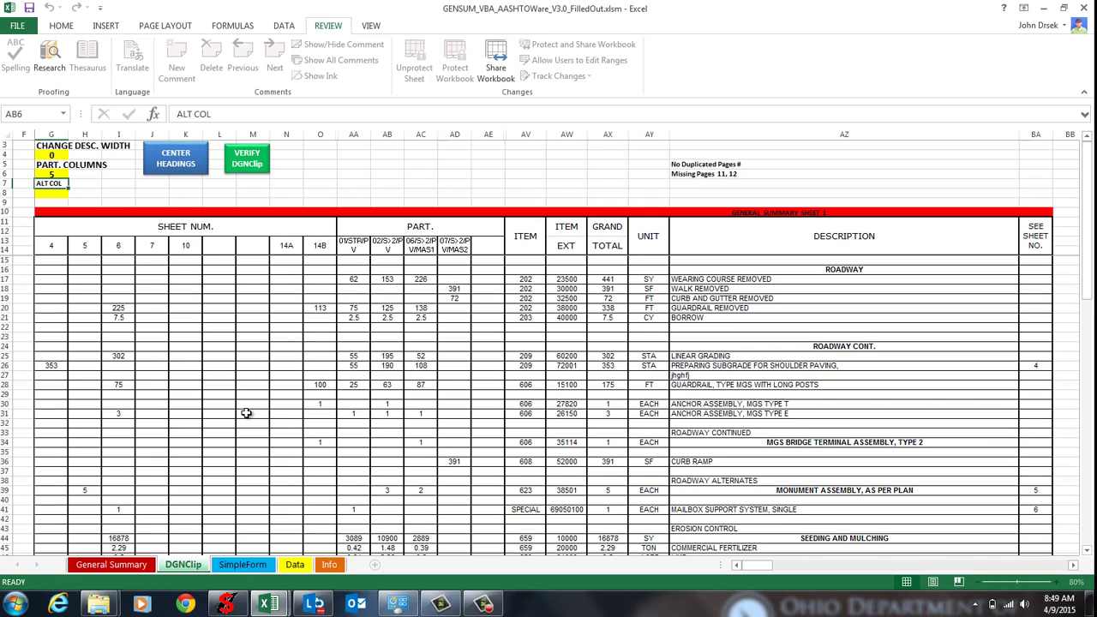
# Visit the SimpleForm and Data sheets, then return to the General Summary sheet
pyautogui.click(244, 565)
pyautogui.click(292, 570)
pyautogui.click(270, 568)
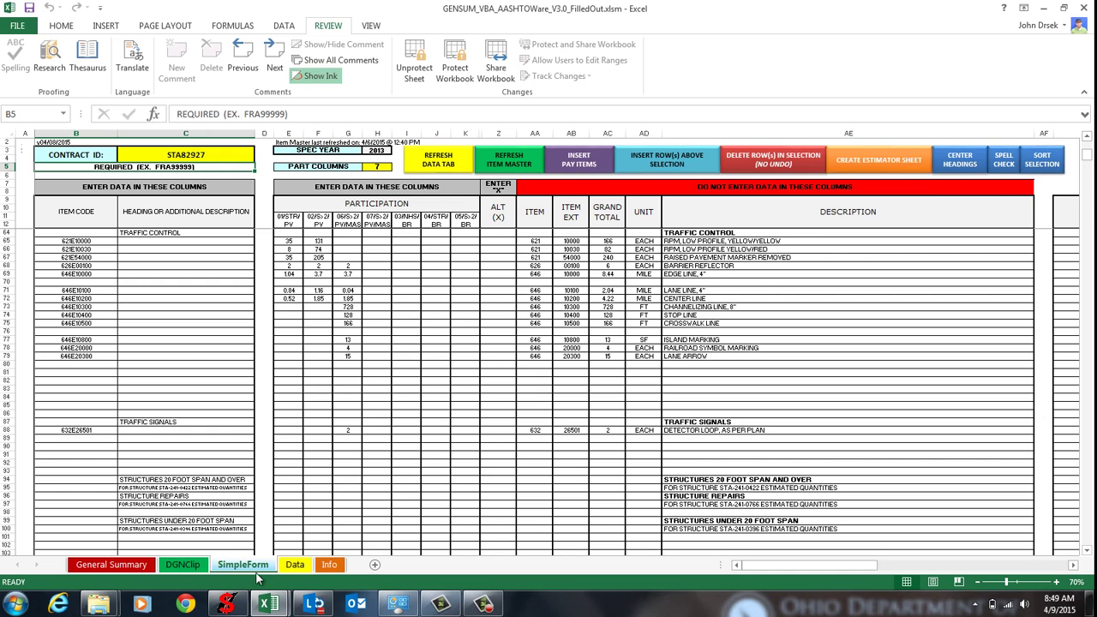
pyautogui.click(111, 564)
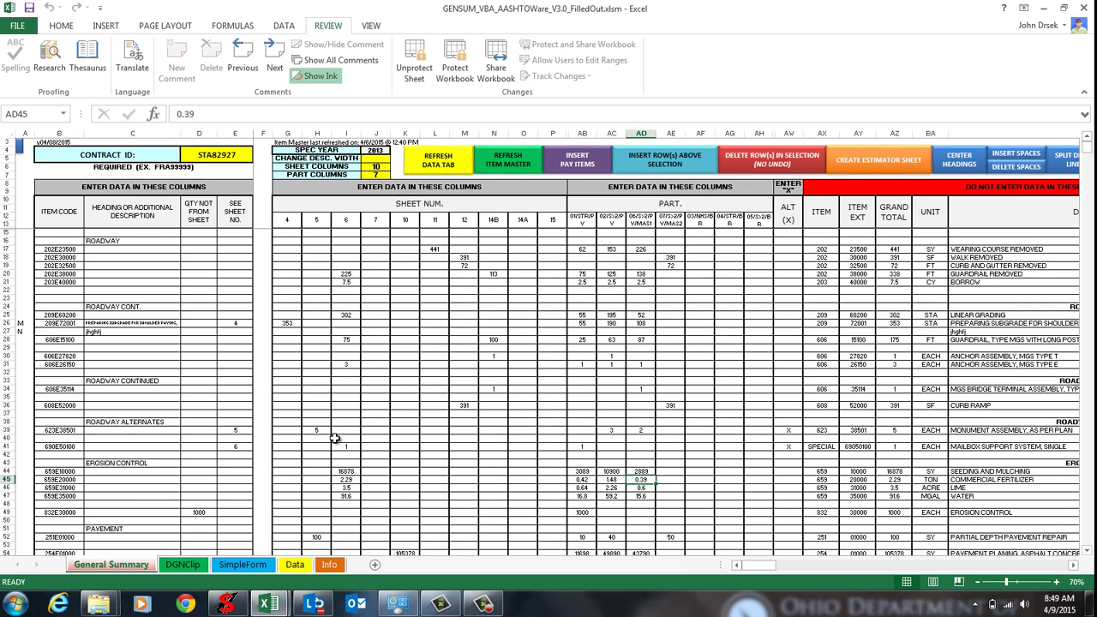